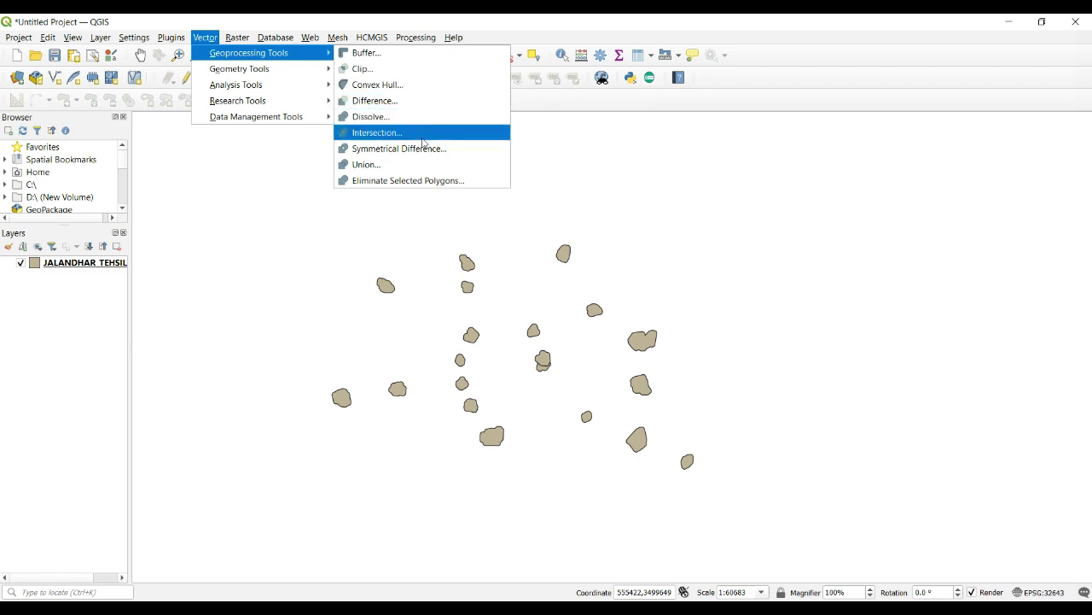
Step: Add the Google Satellite basemap beneath the JALANDHAR_TEHSIL_BUFFER layer
click(497, 314)
drag(498, 314, 507, 278)
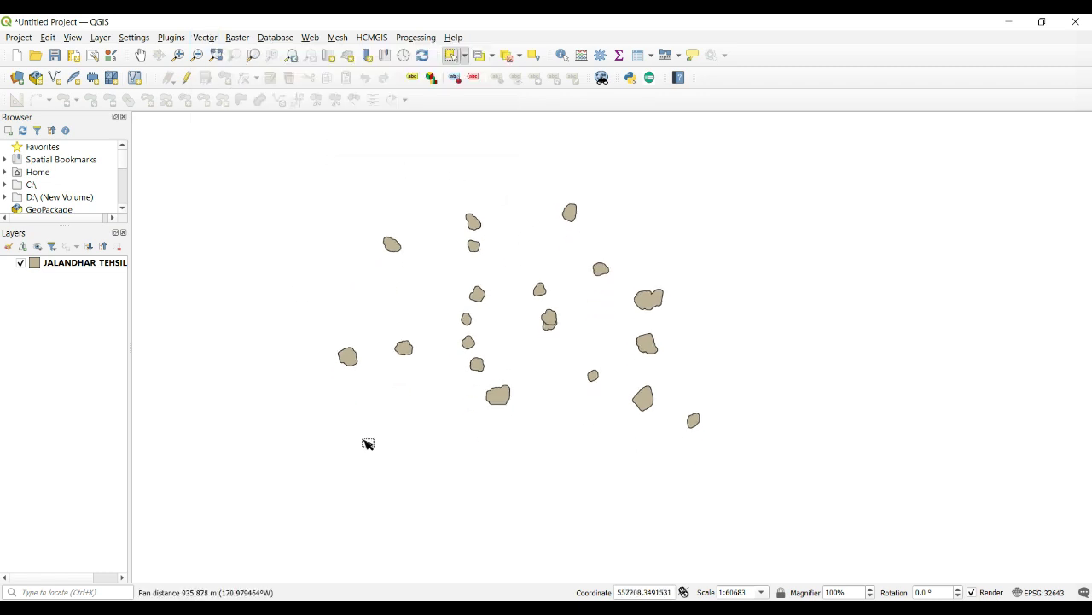
mouse_move(130, 297)
mouse_down()
mouse_move(154, 295)
mouse_move(140, 293)
mouse_up()
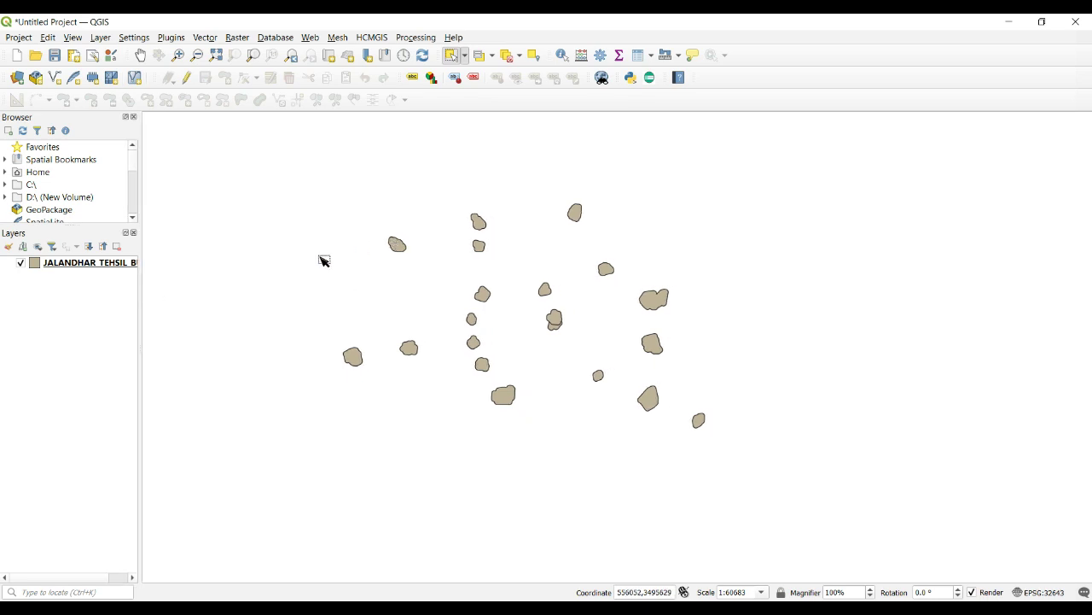
click(372, 38)
mouse_move(402, 53)
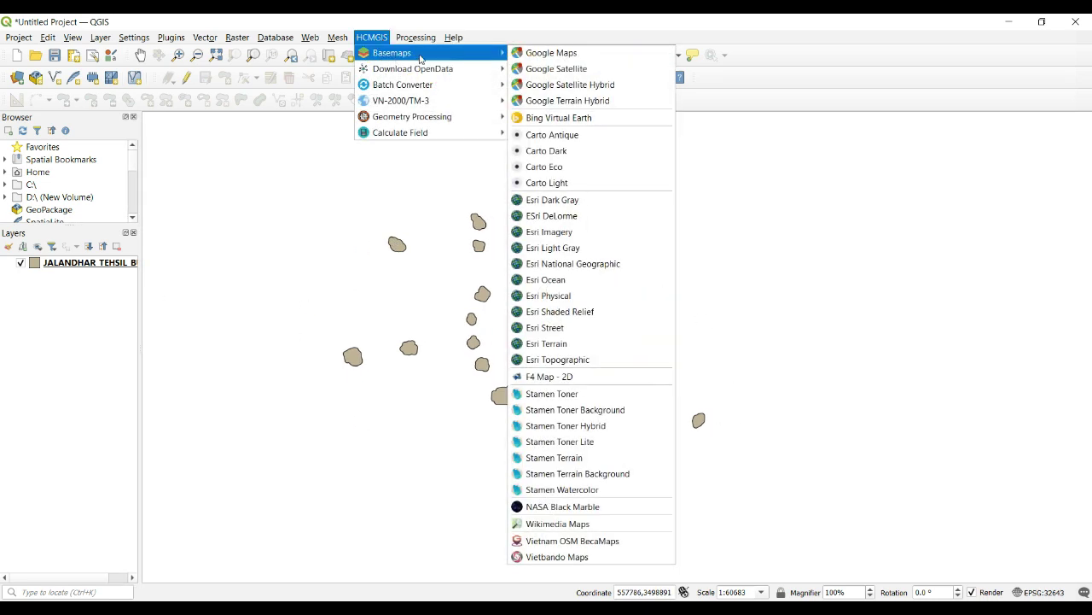
click(574, 71)
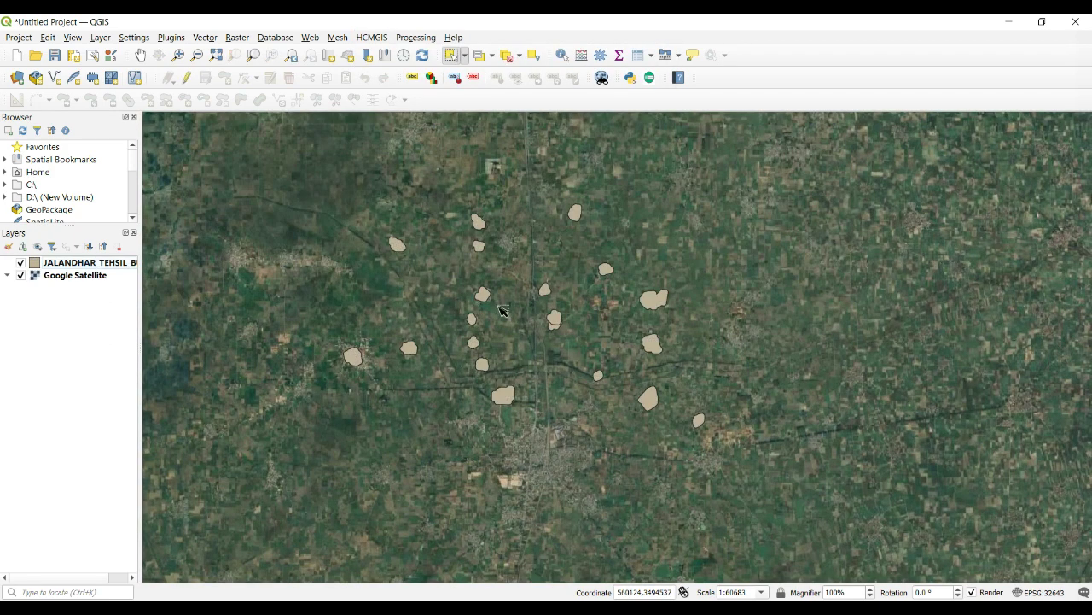
Step: Restyle the JALANDHAR_TEHSIL_BUFFER polygons with the outline blue symbol so the satellite imagery shows through
scroll(478, 239, down, 1)
scroll(481, 239, up, 4)
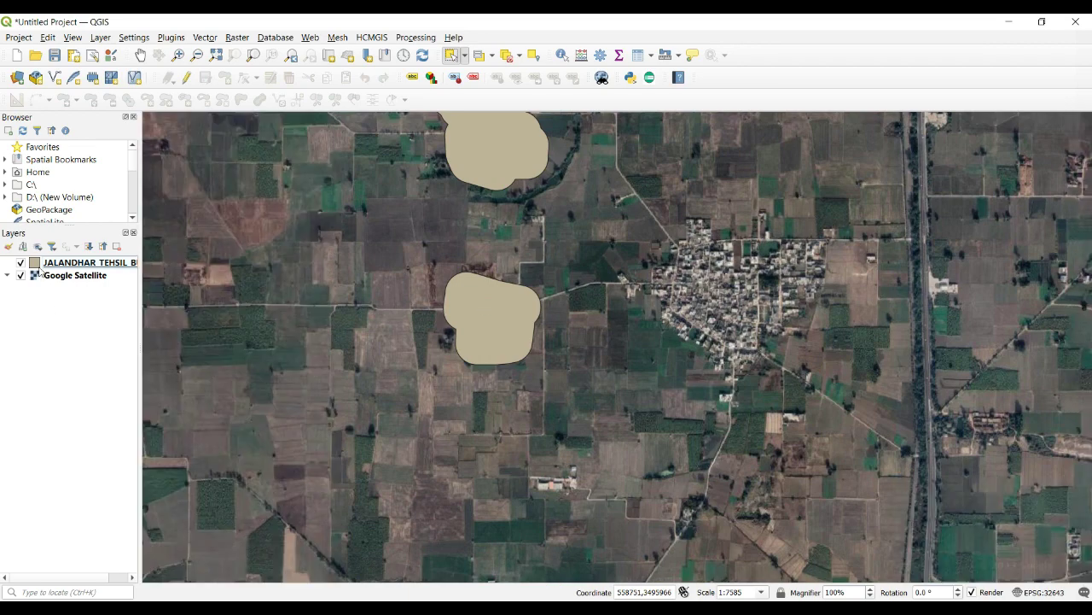
click(36, 267)
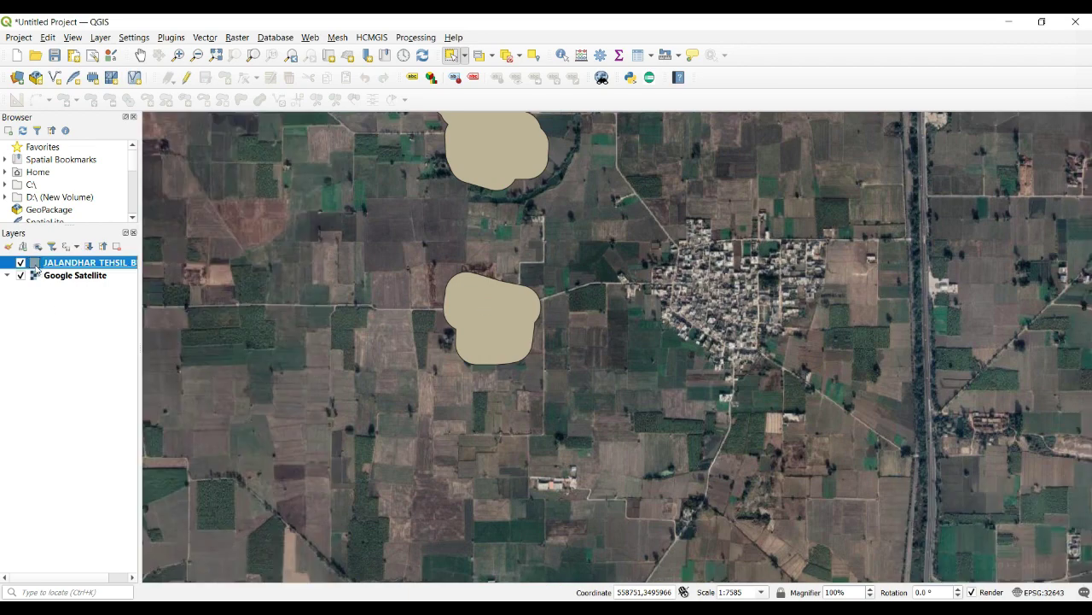
click(356, 182)
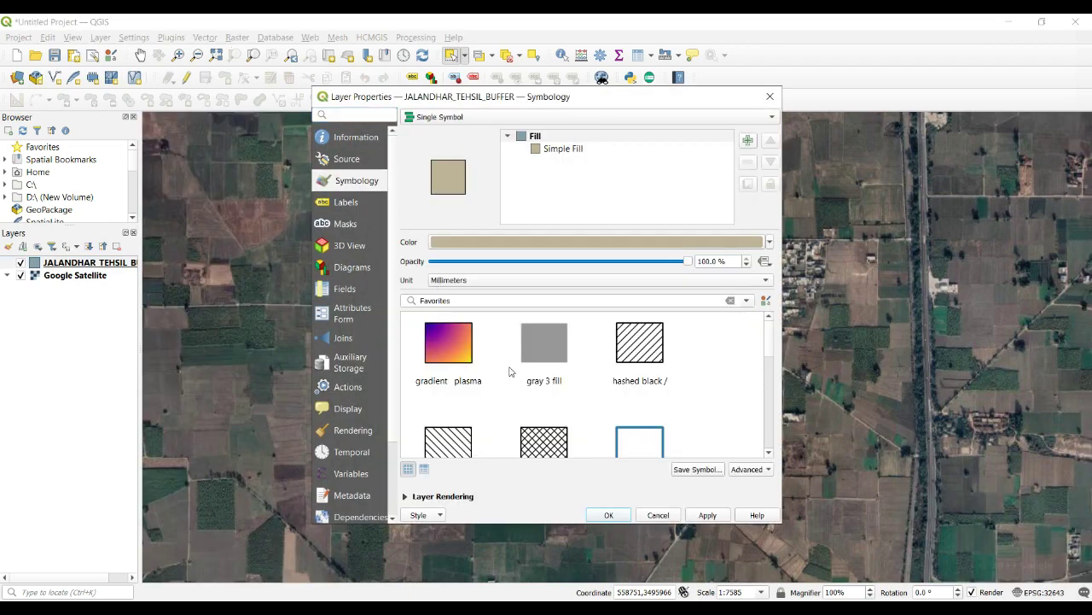
click(649, 434)
click(707, 516)
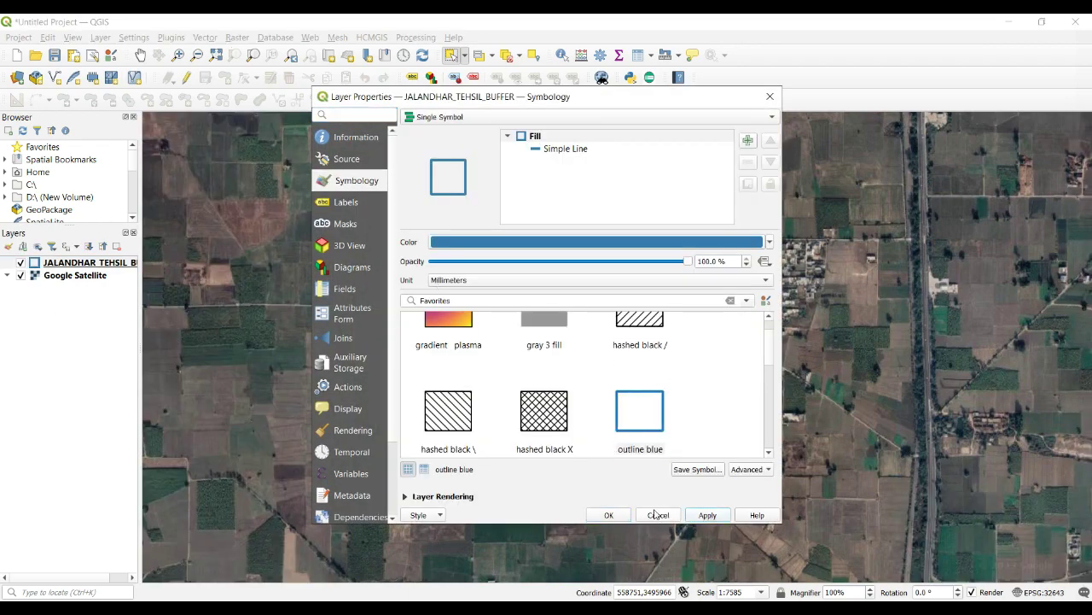
click(608, 515)
Step: Open the Buffer geoprocessing tool with JALANDHAR_TEHSIL_BUFFER as its input layer
scroll(536, 355, down, 1)
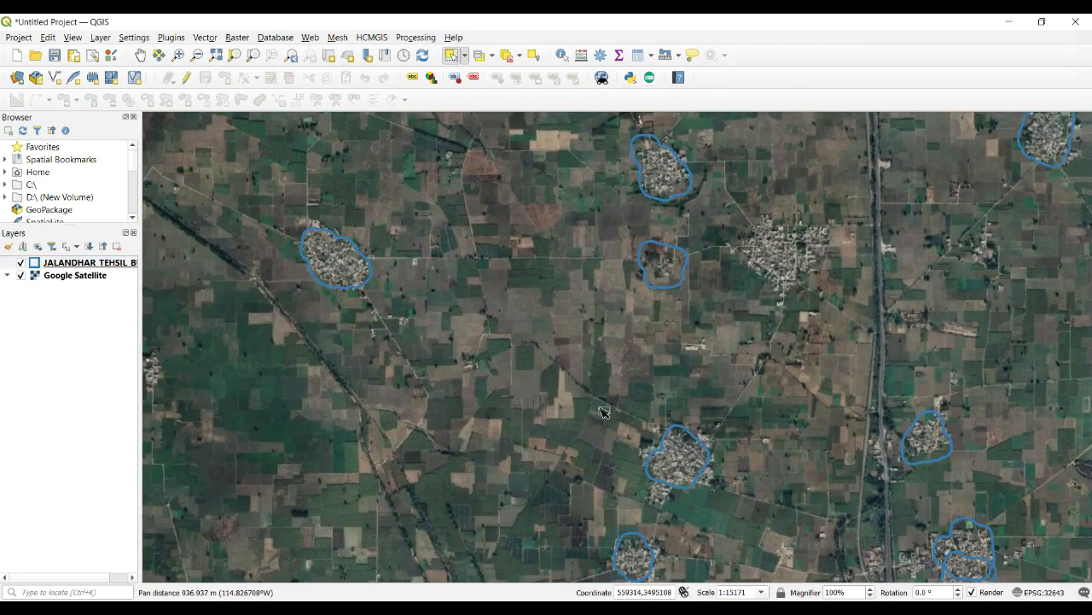
drag(626, 441, 555, 377)
scroll(555, 376, down, 1)
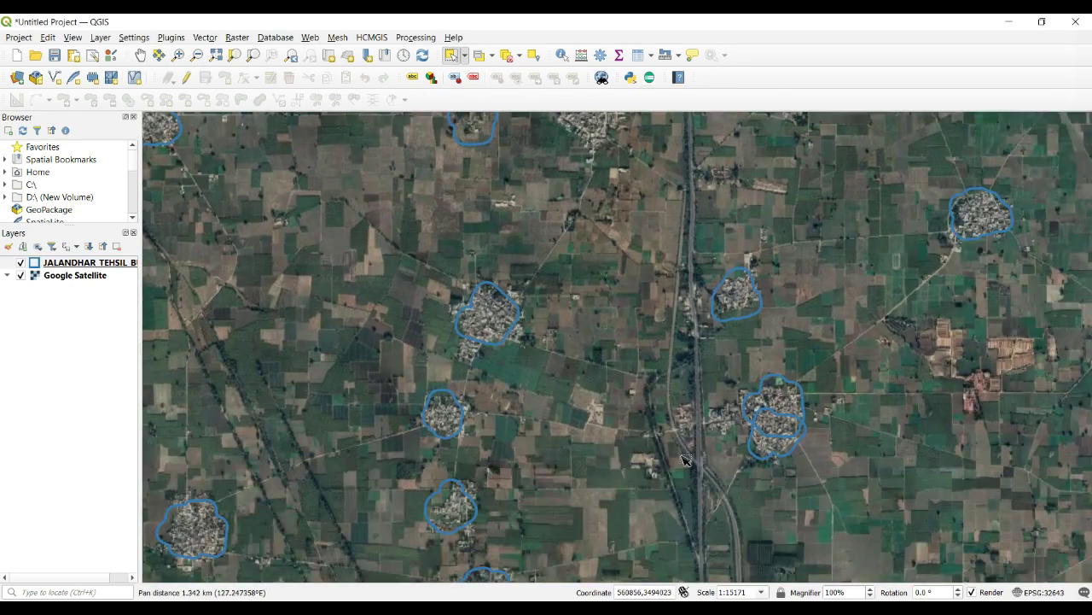
scroll(572, 408, down, 1)
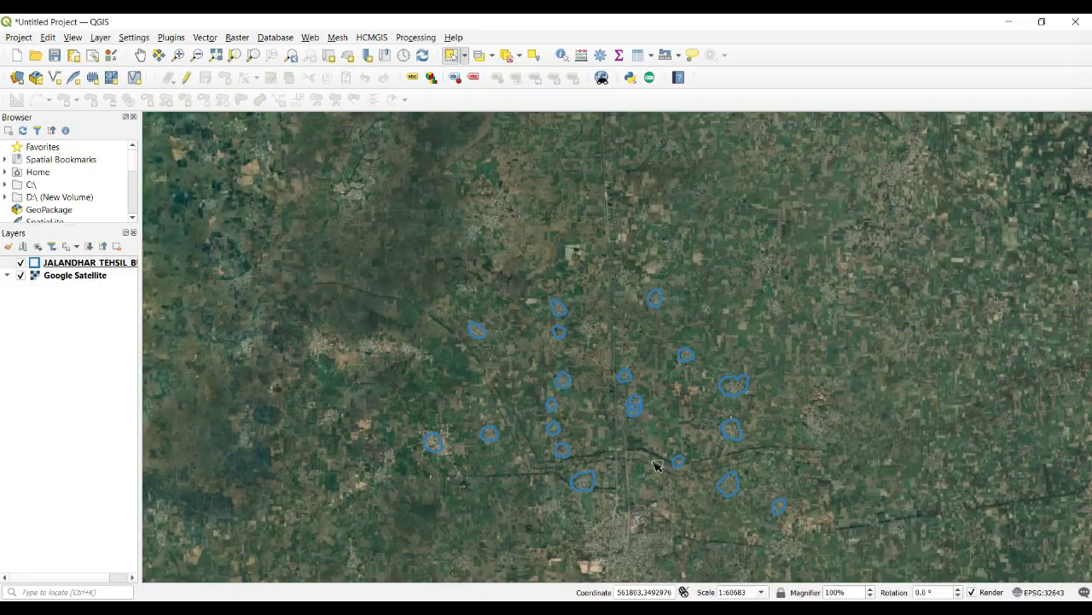
drag(656, 465, 636, 433)
click(205, 36)
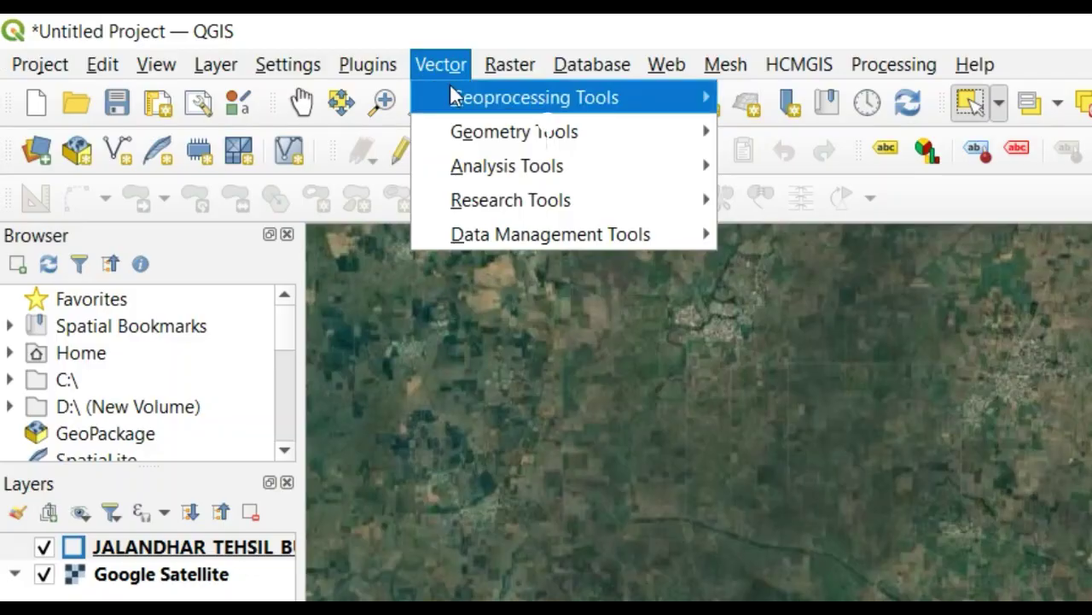
mouse_move(451, 88)
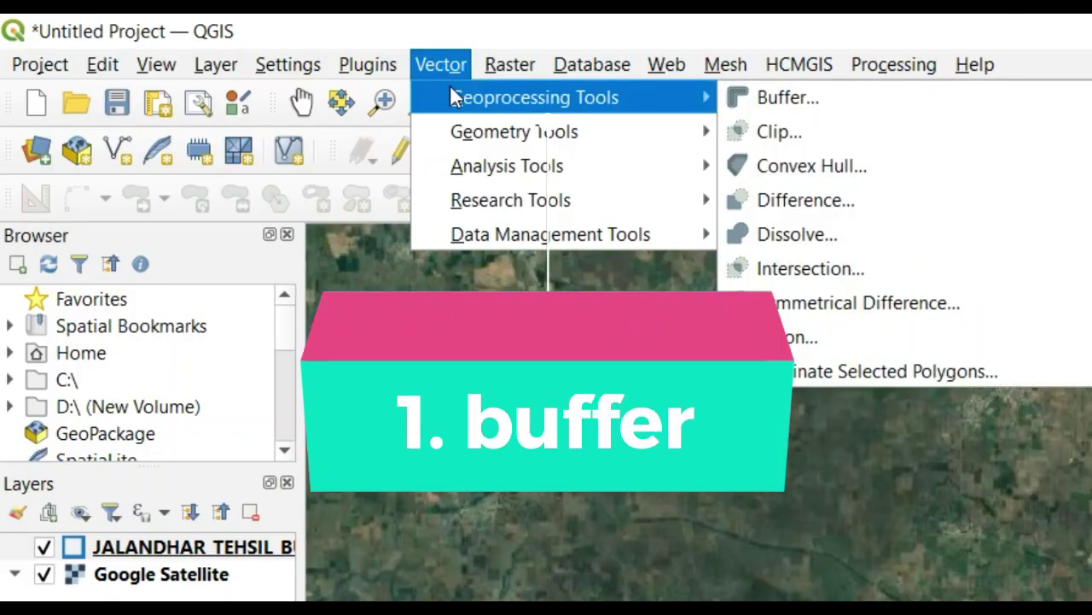
click(786, 101)
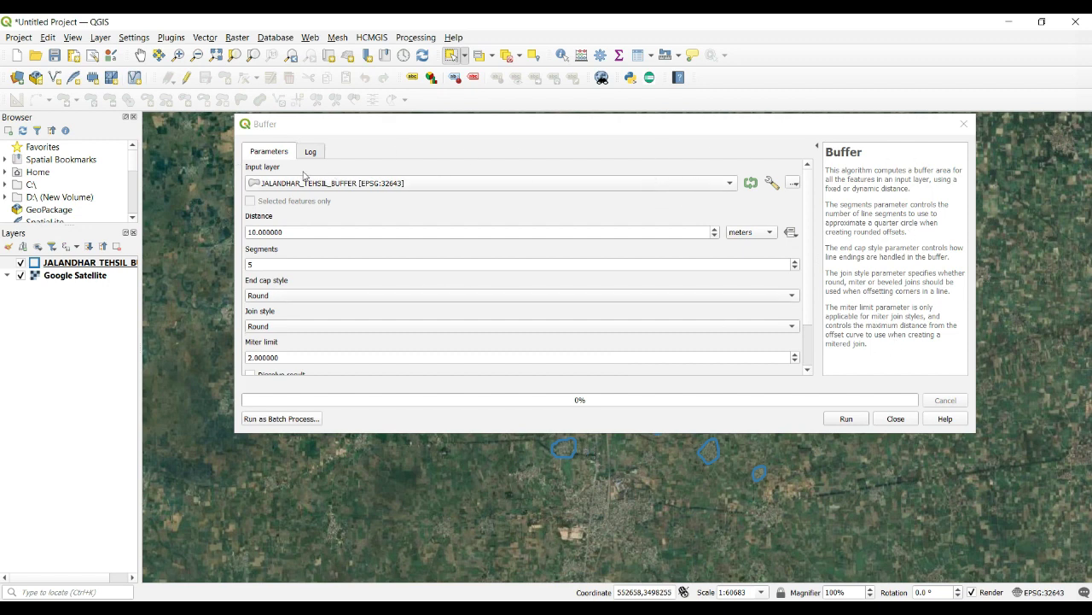
click(428, 185)
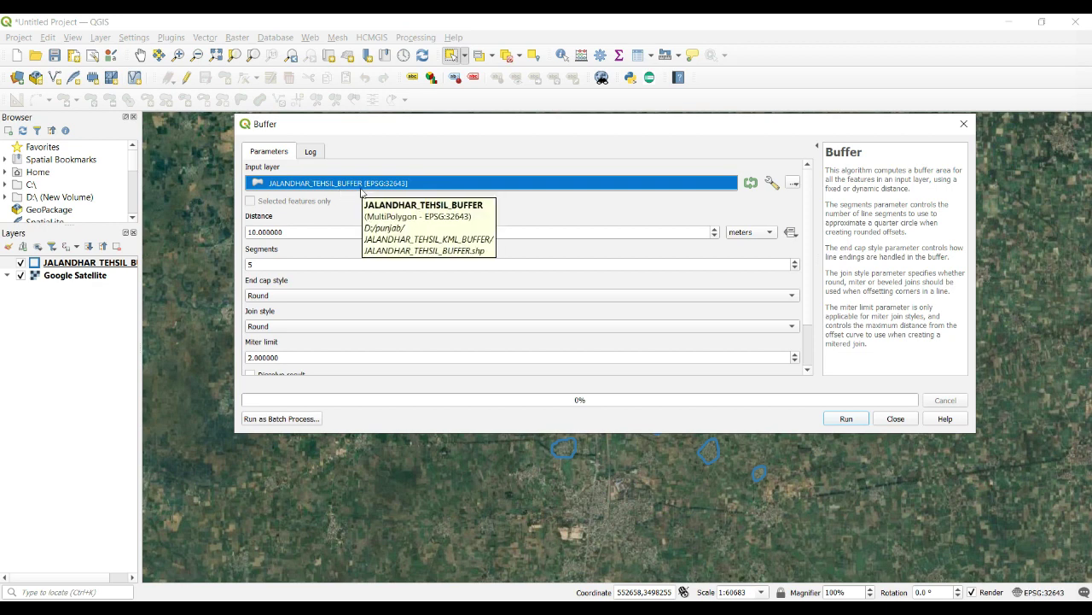
click(351, 186)
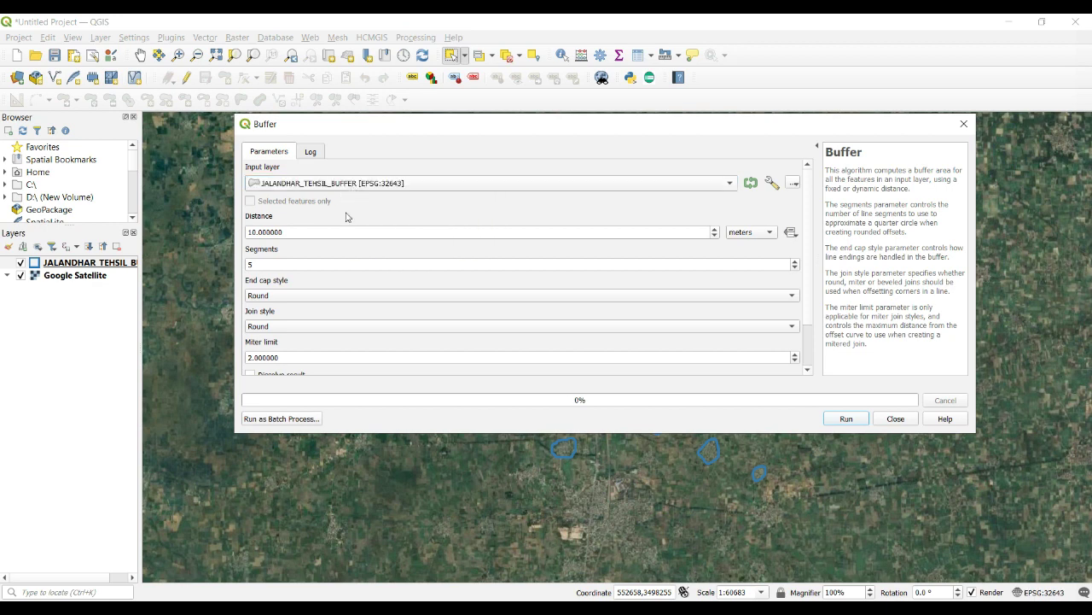
Step: Set the buffer distance to 500 meters with a Round end cap style and run it as a temporary layer
drag(292, 234, 156, 228)
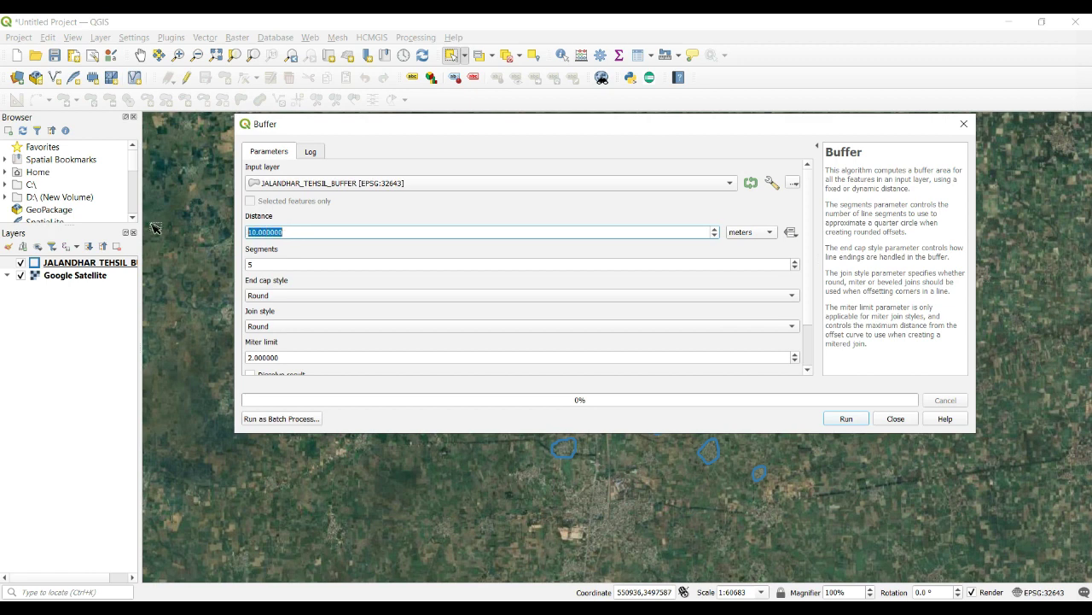
text(5)
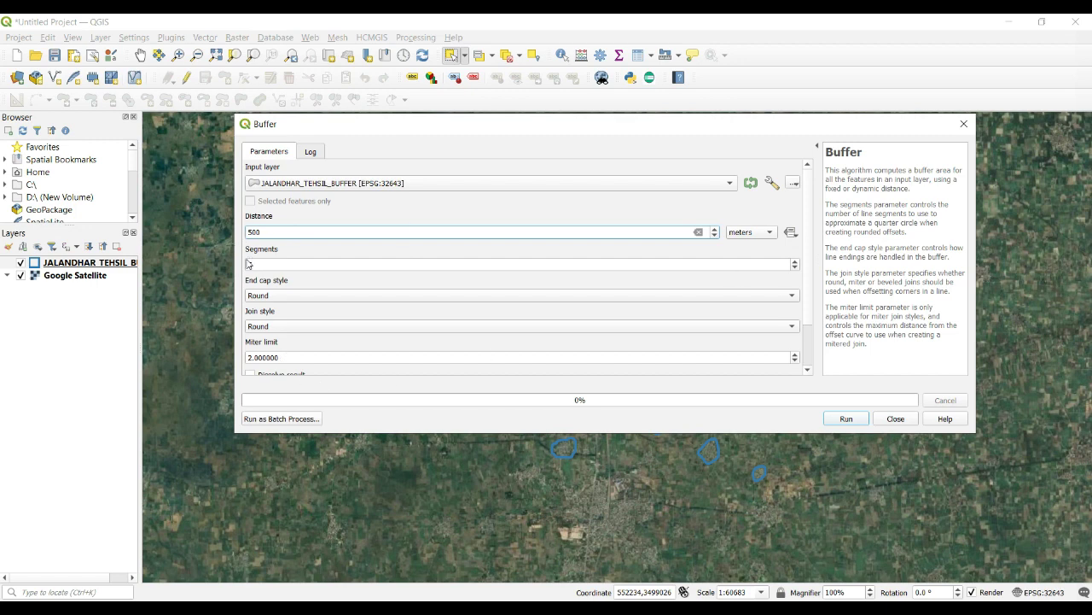
click(274, 297)
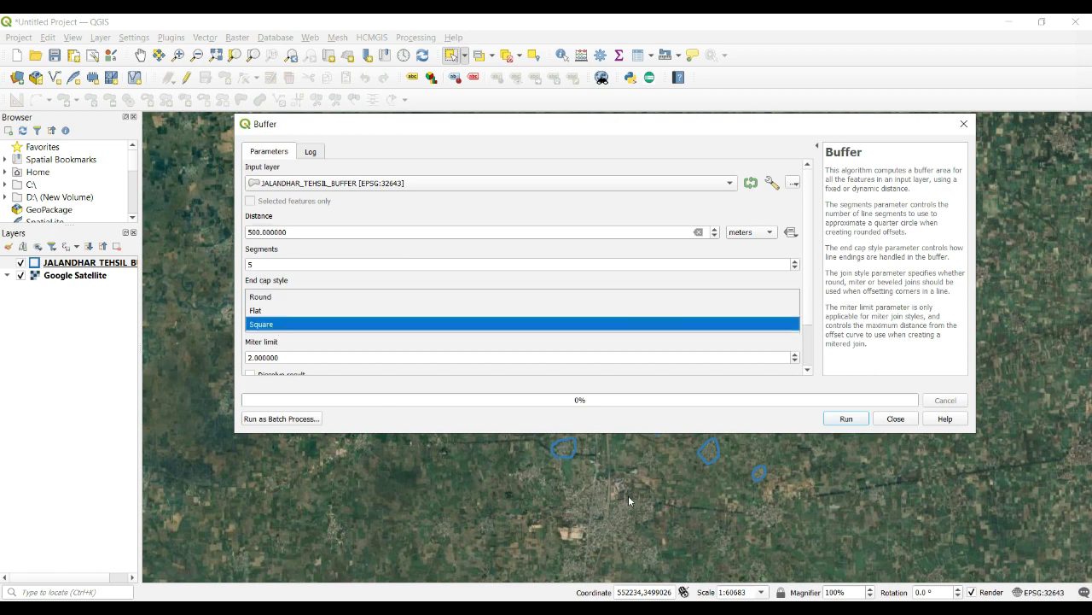
click(262, 299)
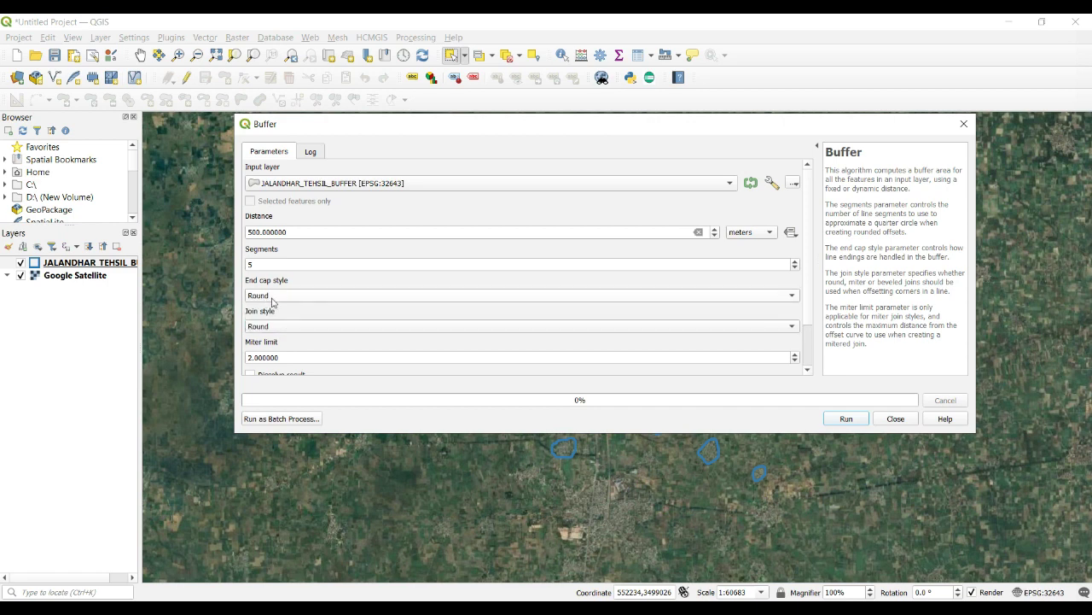
scroll(802, 313, down, 3)
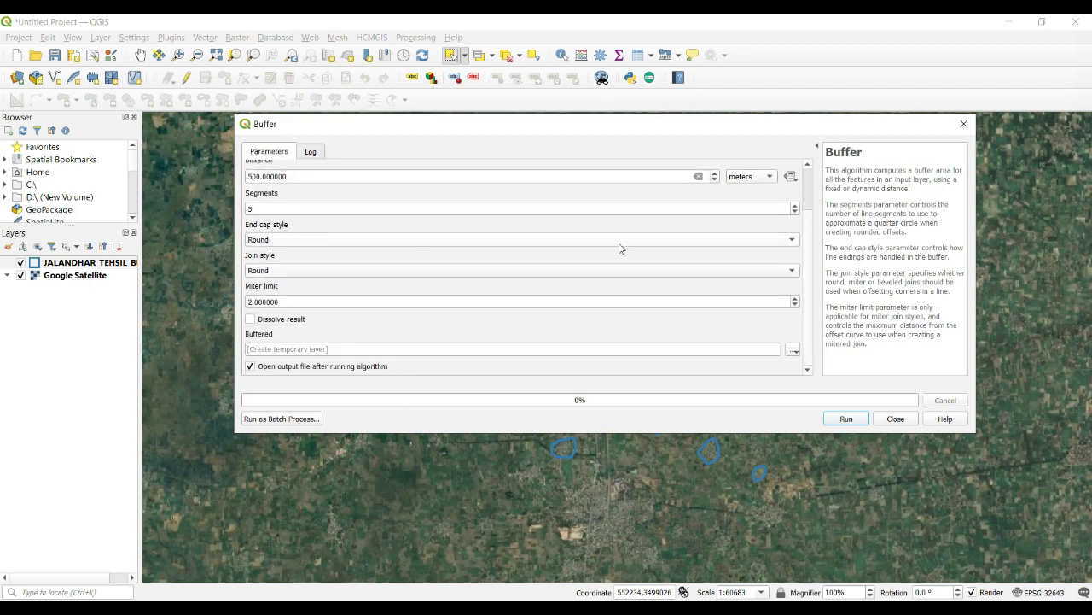
scroll(812, 263, up, 3)
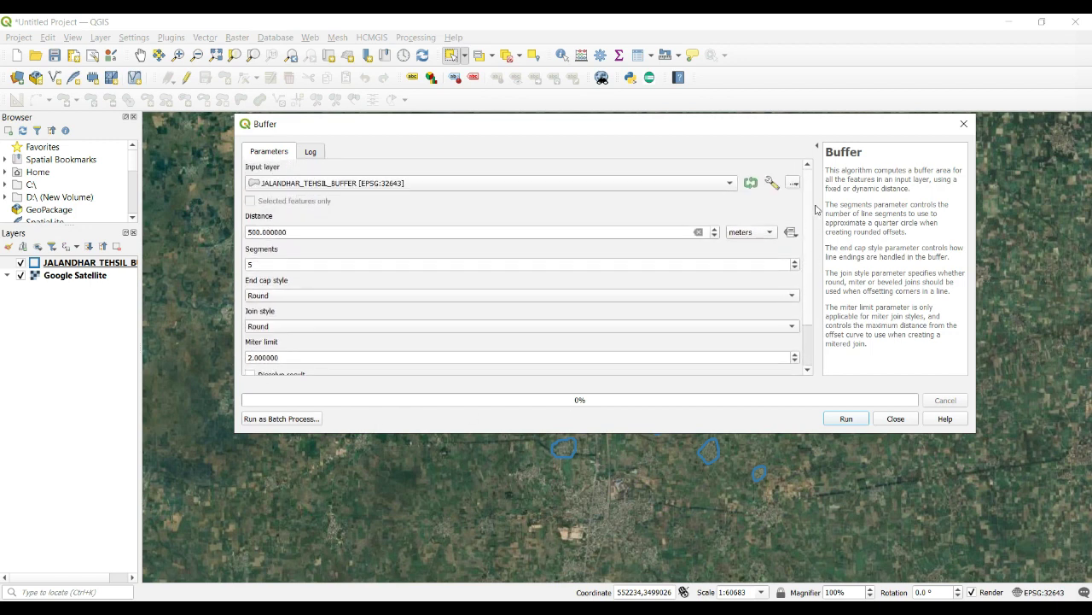
click(847, 418)
click(896, 418)
Step: Restyle the new Buffered layer with a red outline symbol that has no fill
drag(539, 398, 532, 410)
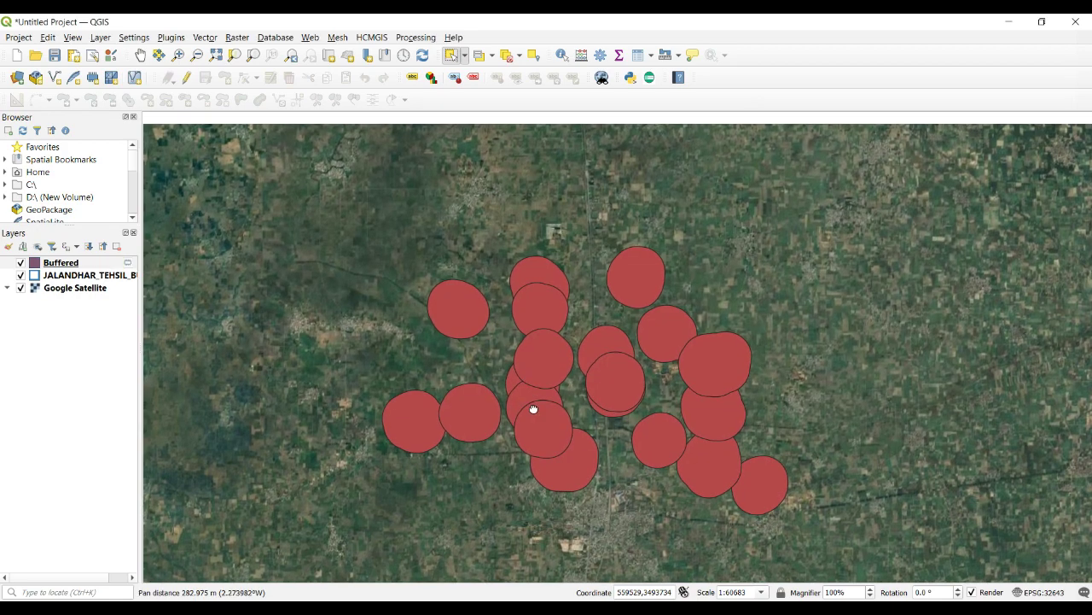
scroll(449, 307, down, 1)
scroll(450, 307, up, 2)
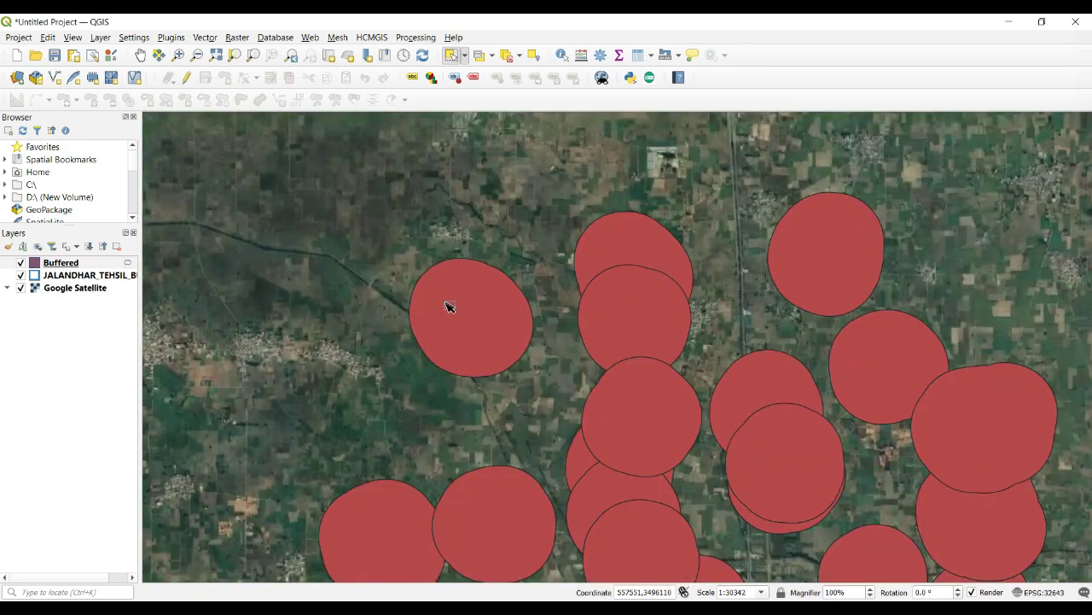
scroll(450, 305, up, 1)
double_click(60, 262)
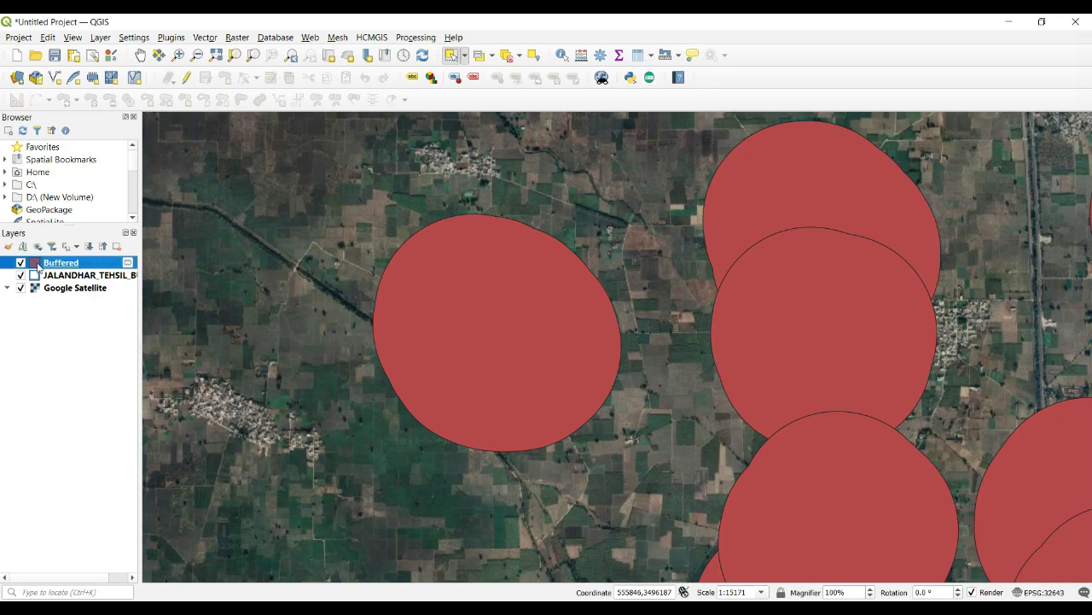
click(541, 339)
click(600, 515)
Step: Measure the line distance from the northwestern village polygon to the edge of its red buffer
scroll(709, 429, down, 1)
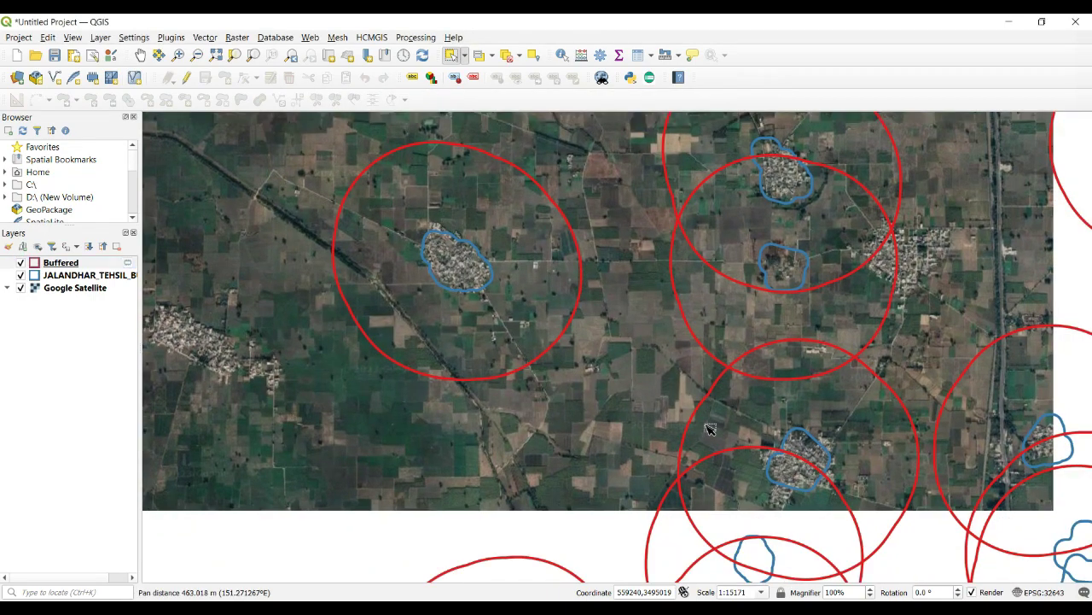
scroll(468, 248, down, 1)
scroll(468, 247, up, 1)
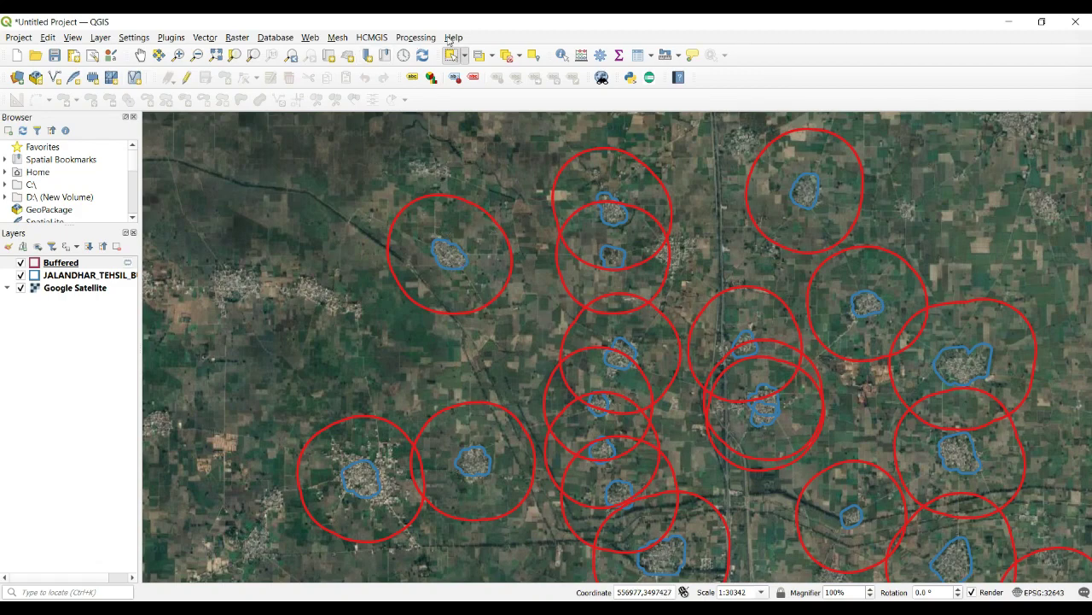
click(666, 55)
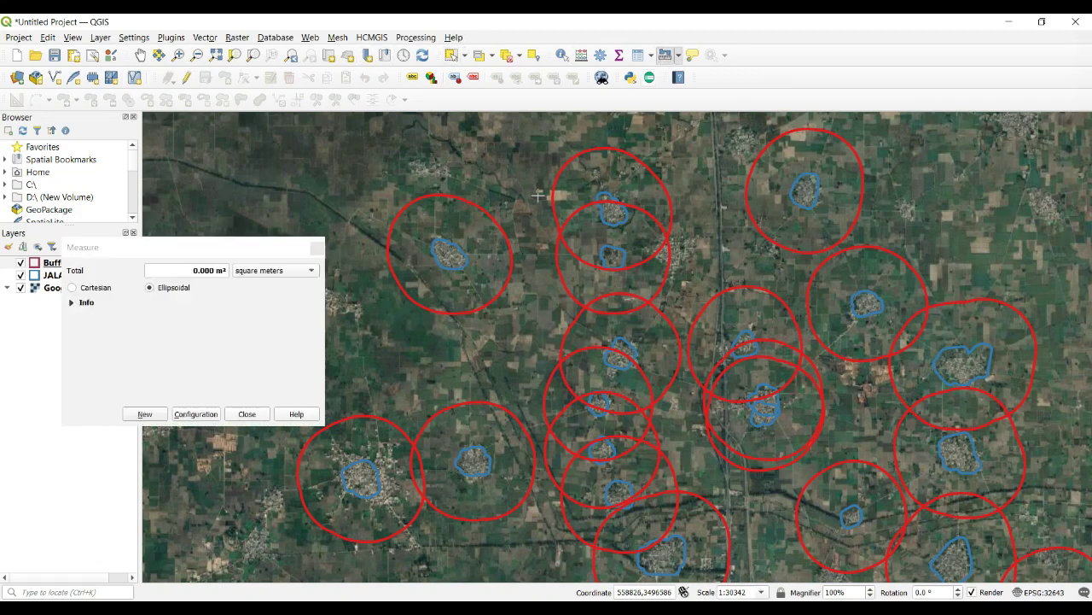
click(680, 55)
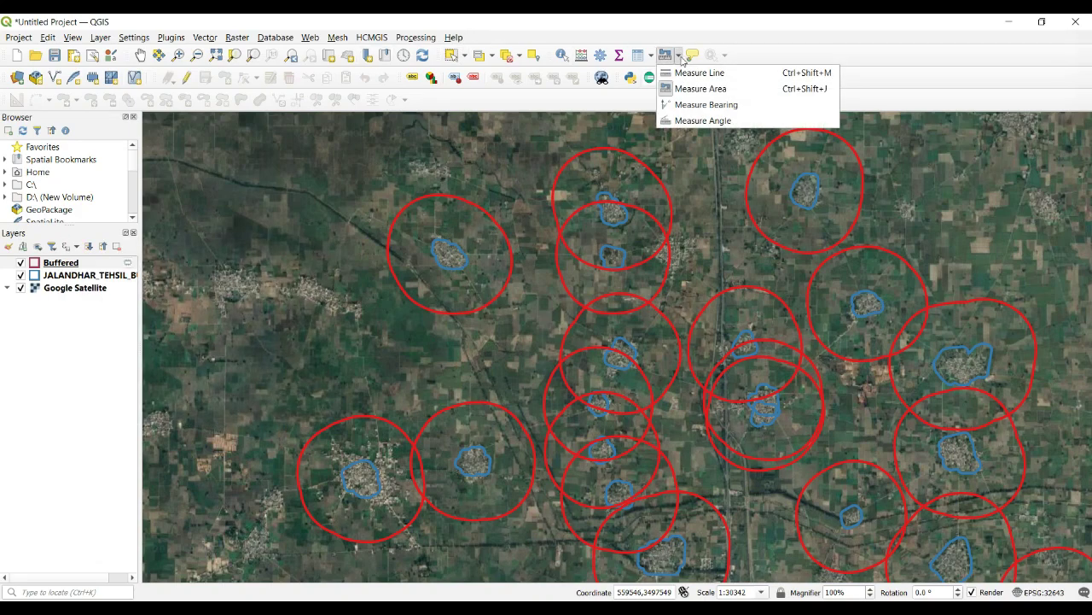
click(696, 74)
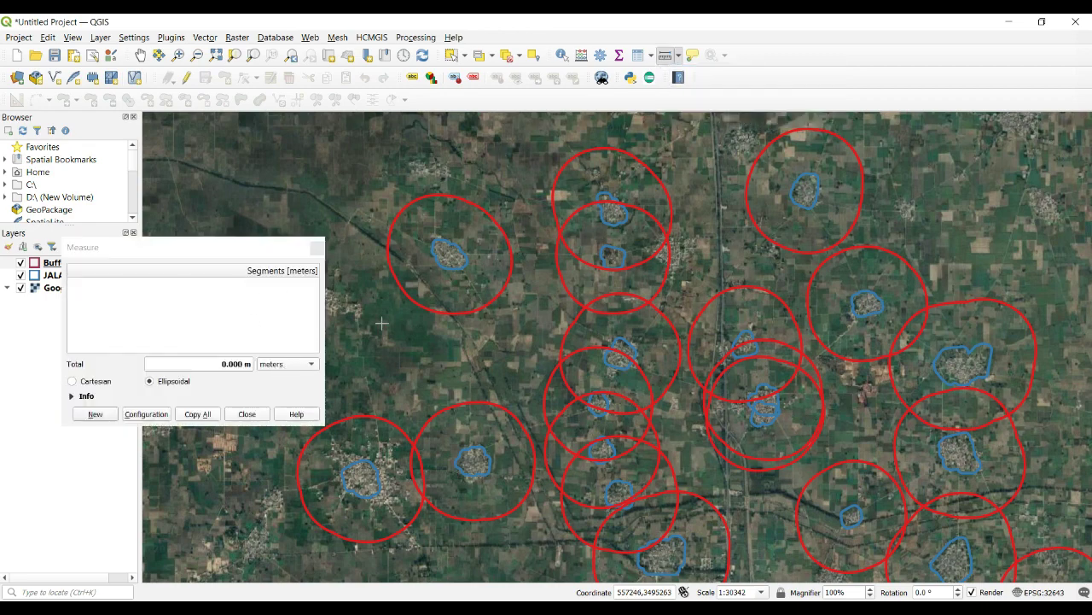
click(450, 252)
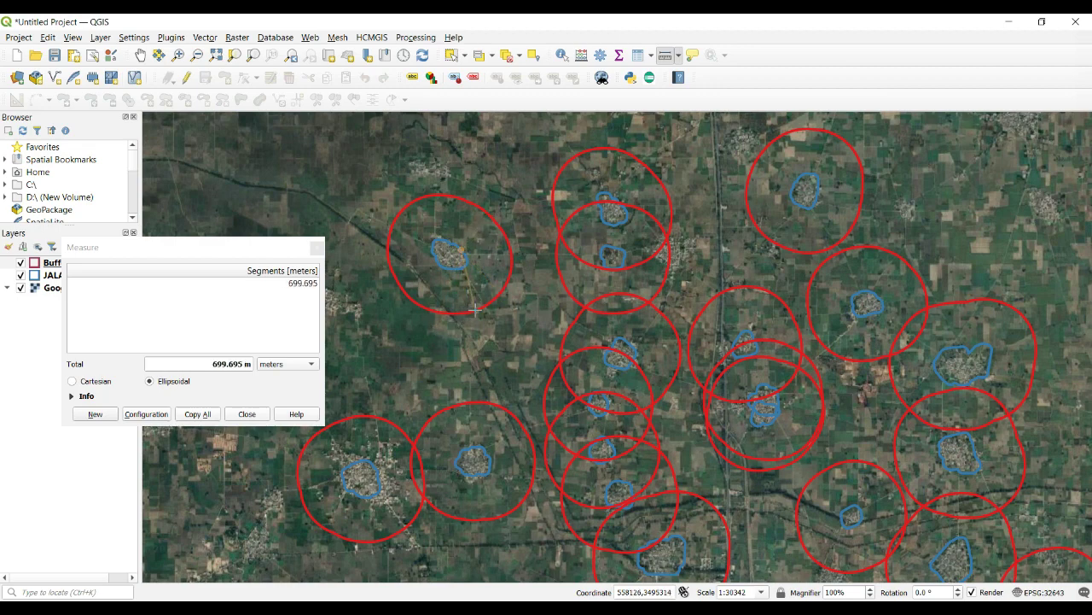
click(248, 415)
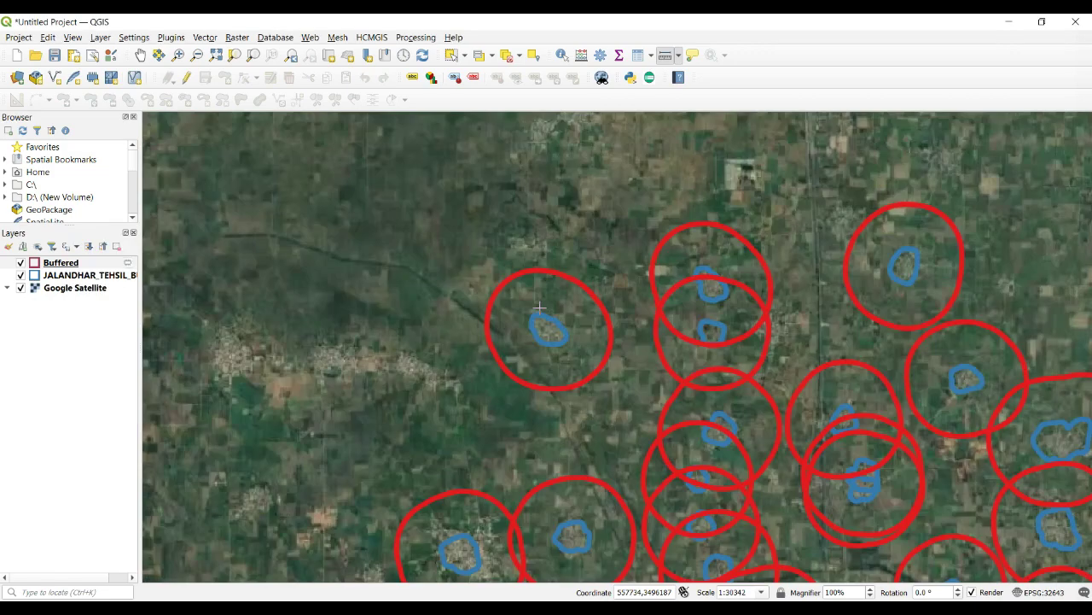
Step: Hide the Buffered layer so only the blue village outlines remain over the satellite imagery
scroll(542, 312, up, 2)
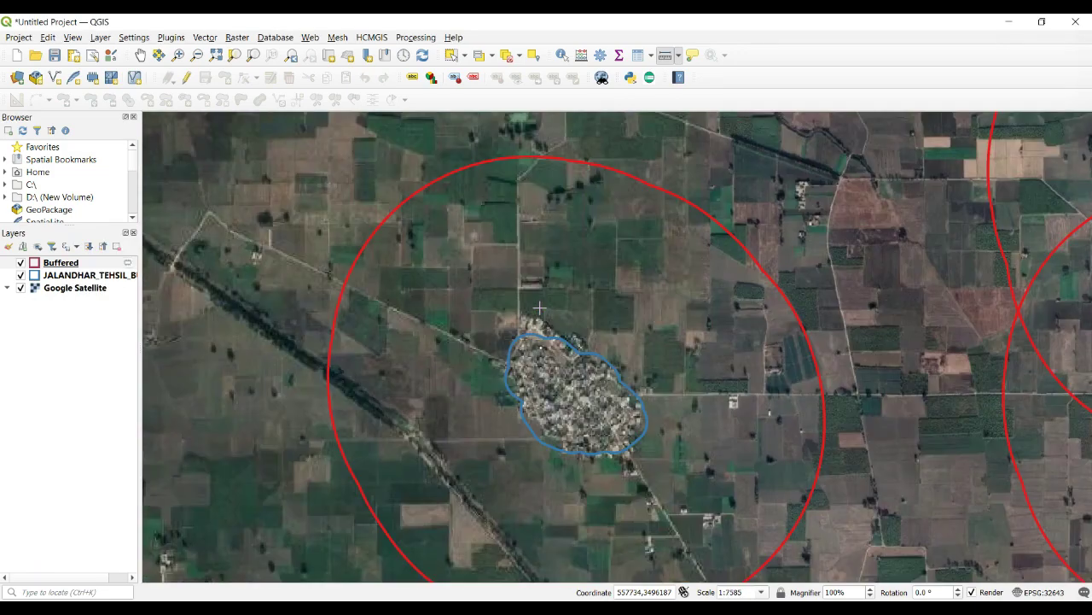
drag(587, 219, 558, 177)
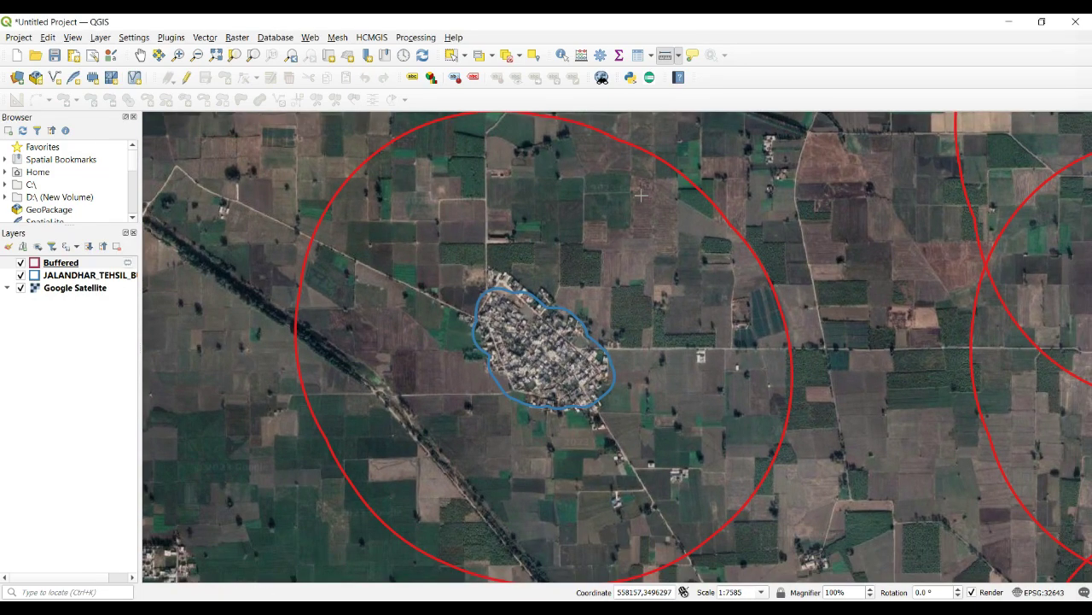
drag(531, 479, 476, 425)
scroll(473, 424, down, 1)
scroll(587, 389, down, 1)
drag(727, 506, 536, 291)
click(20, 262)
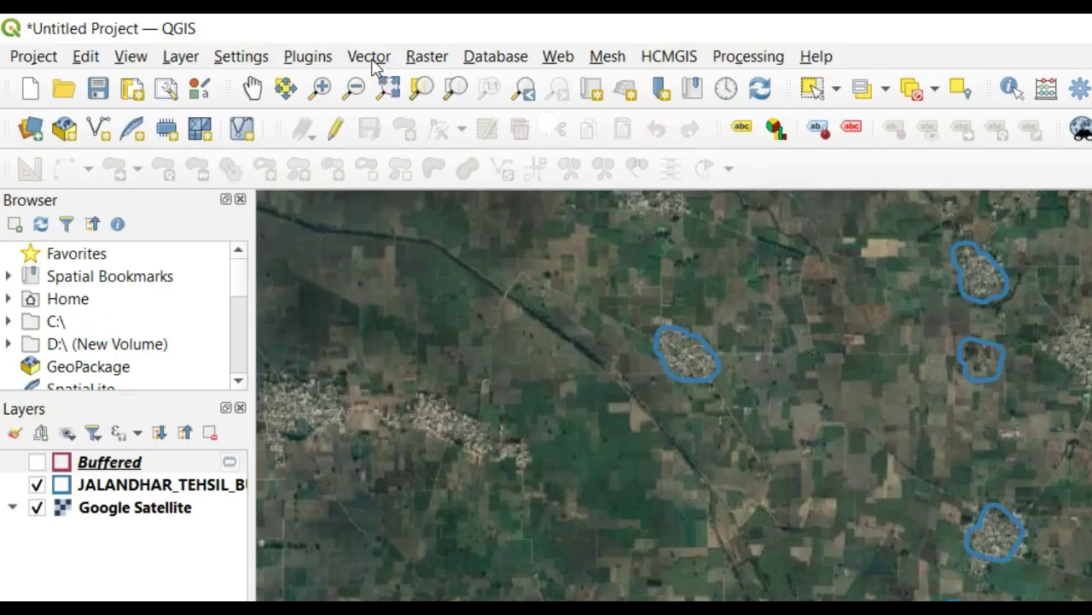
click(204, 38)
mouse_move(247, 54)
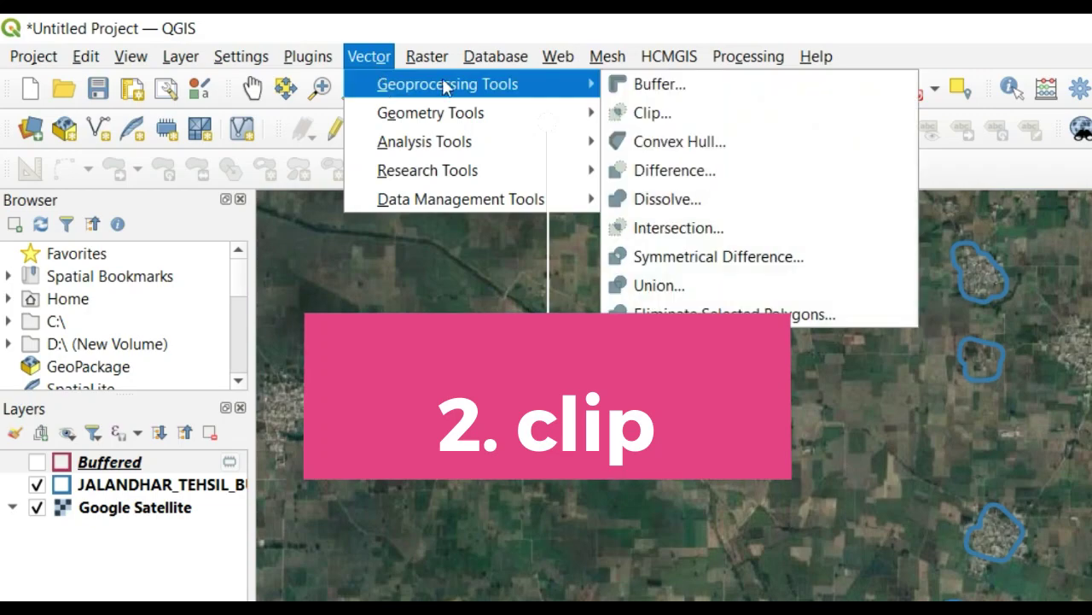
click(724, 120)
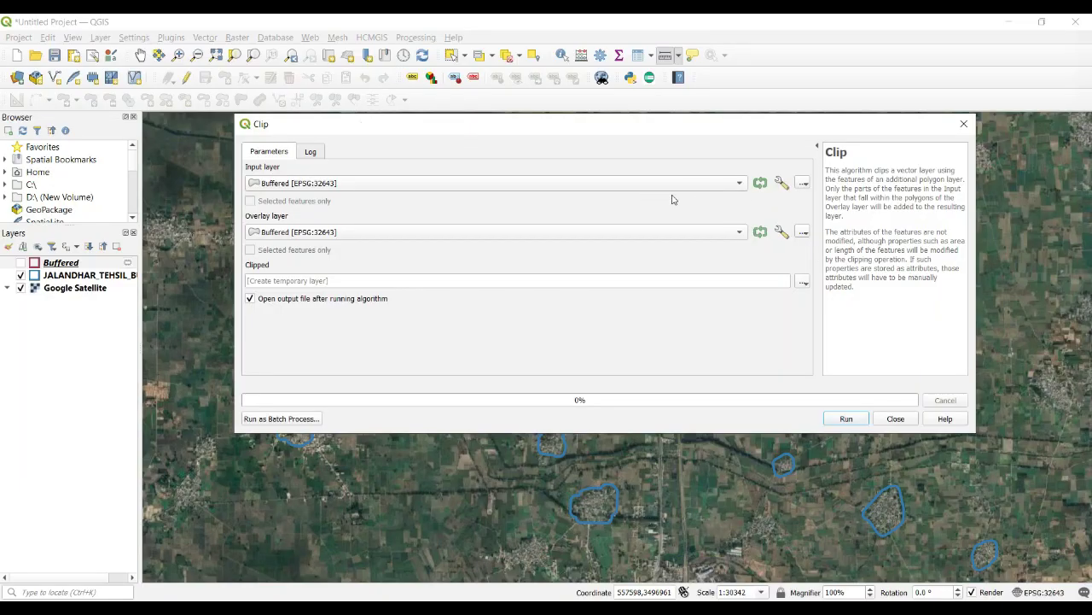
key(Escape)
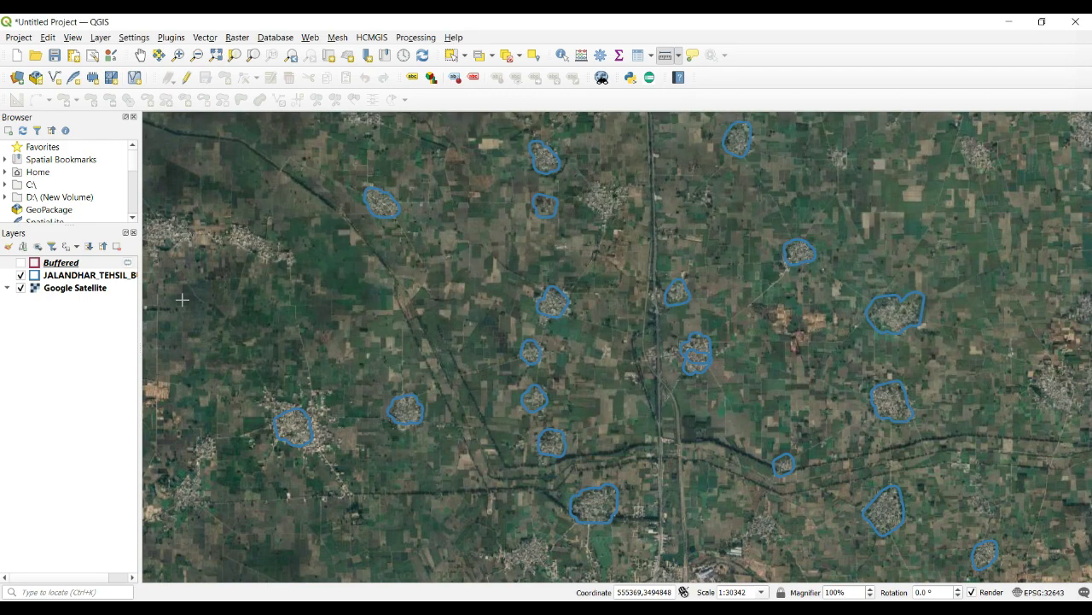
Step: Hide the JALANDHAR_TEHSIL_BUFFER layer so only the satellite imagery is displayed
click(21, 275)
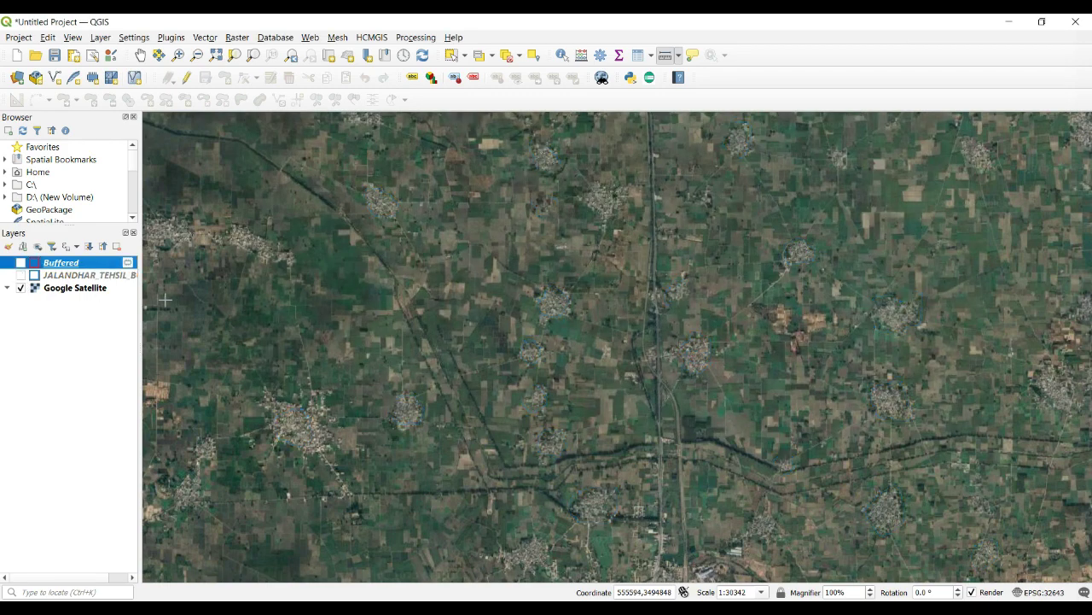
scroll(162, 297, down, 2)
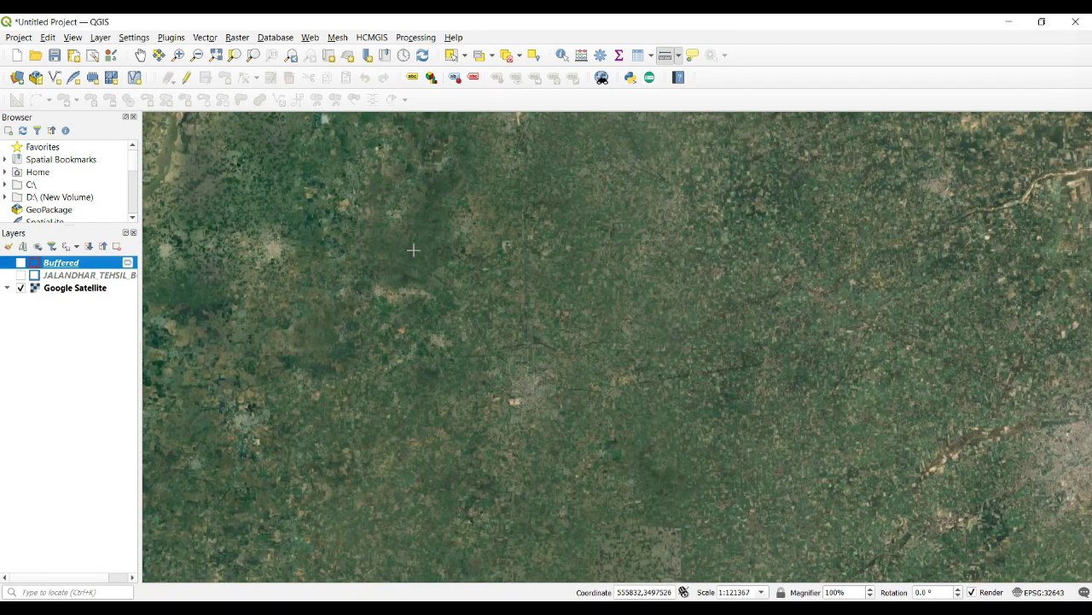
Step: Create a new shapefile layer saved as polygon on drive D: with Polygon geometry and the project CRS EPSG:32643 - WGS 84 / UTM zone 43N
click(100, 36)
mouse_move(106, 71)
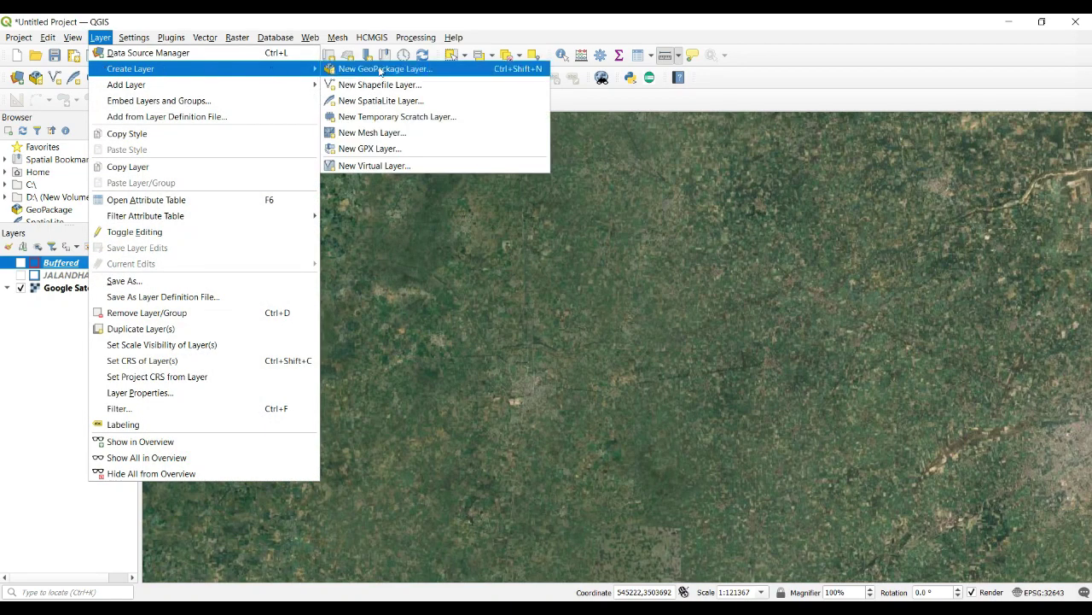
click(399, 87)
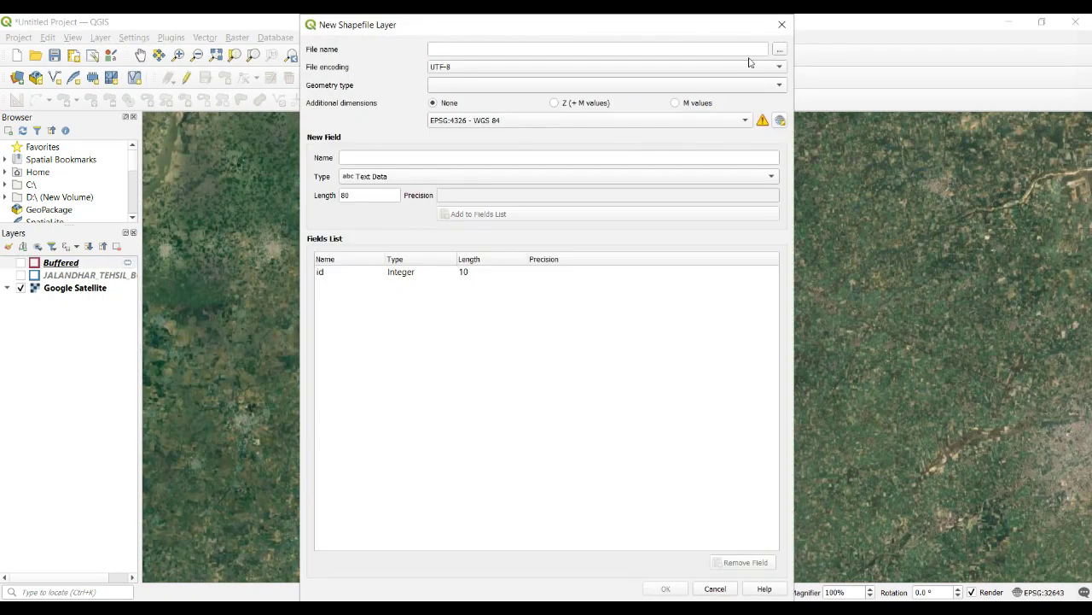
click(779, 50)
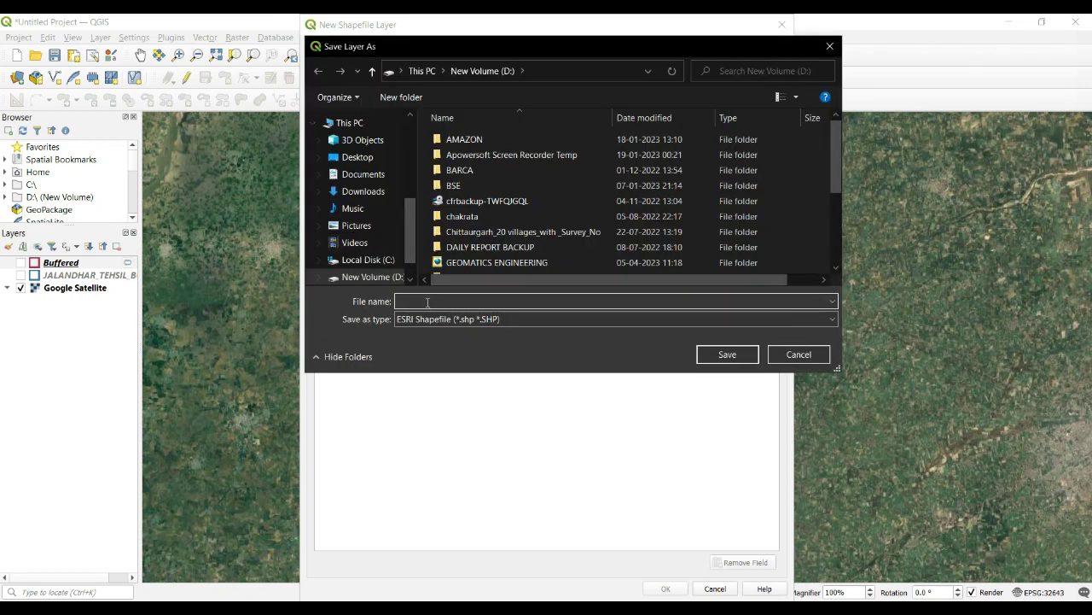
text(polygon)
click(727, 354)
click(512, 85)
click(472, 138)
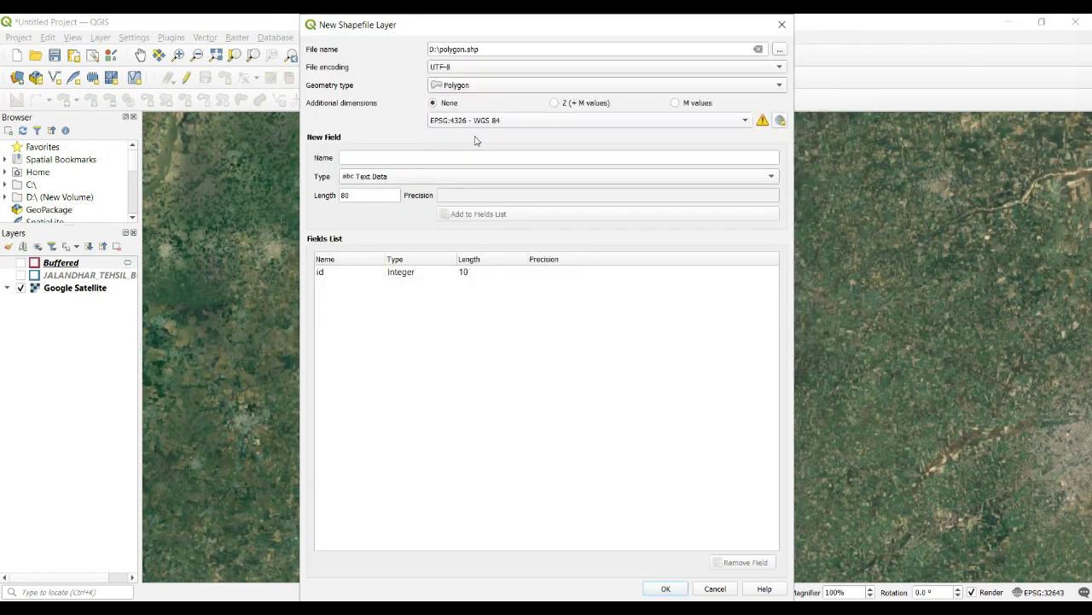
click(510, 120)
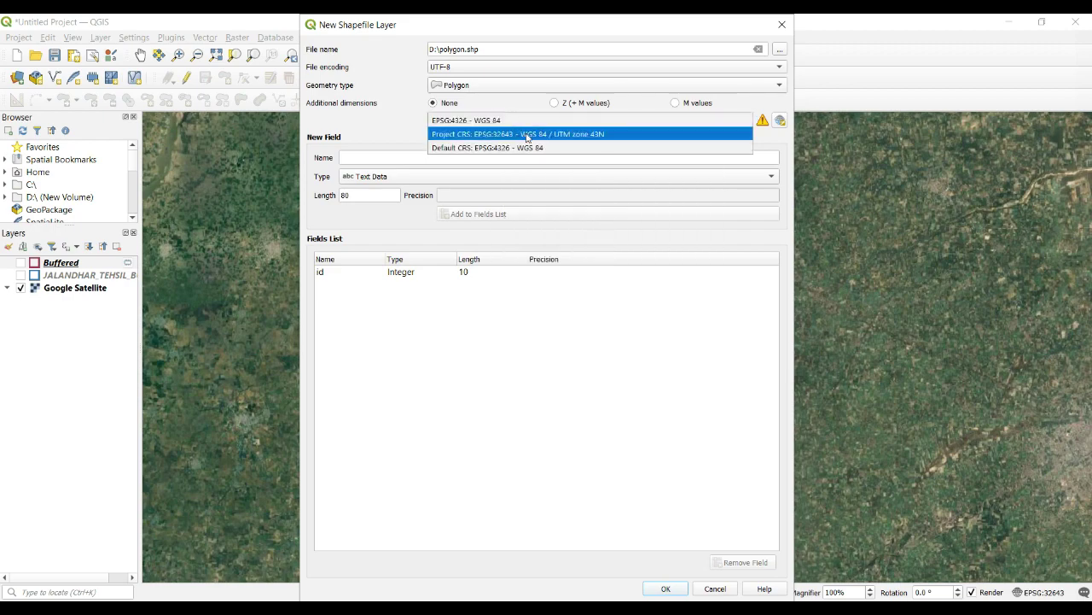
click(528, 137)
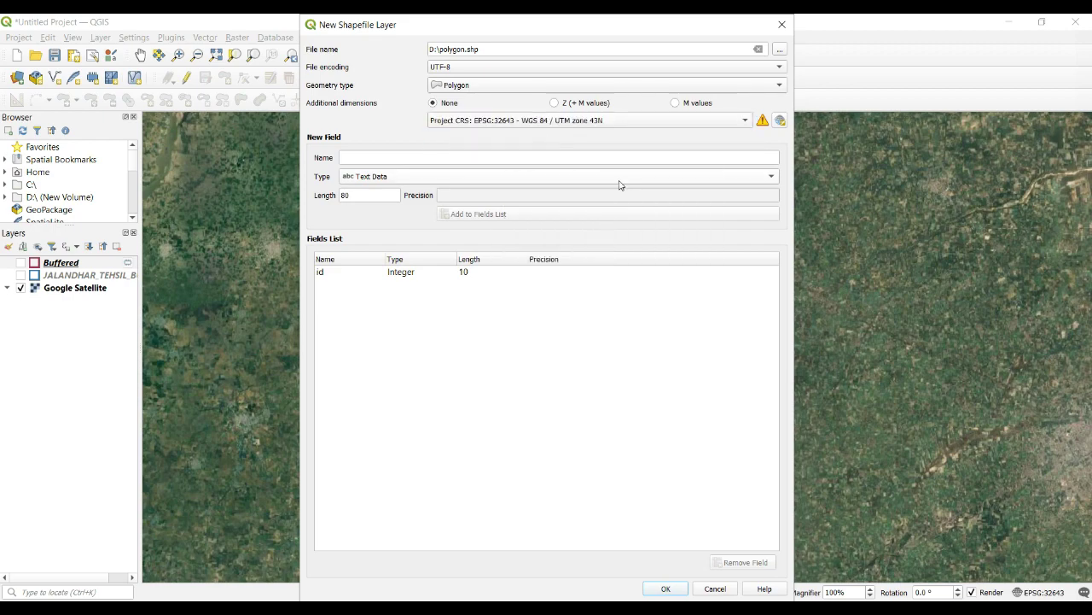
click(667, 589)
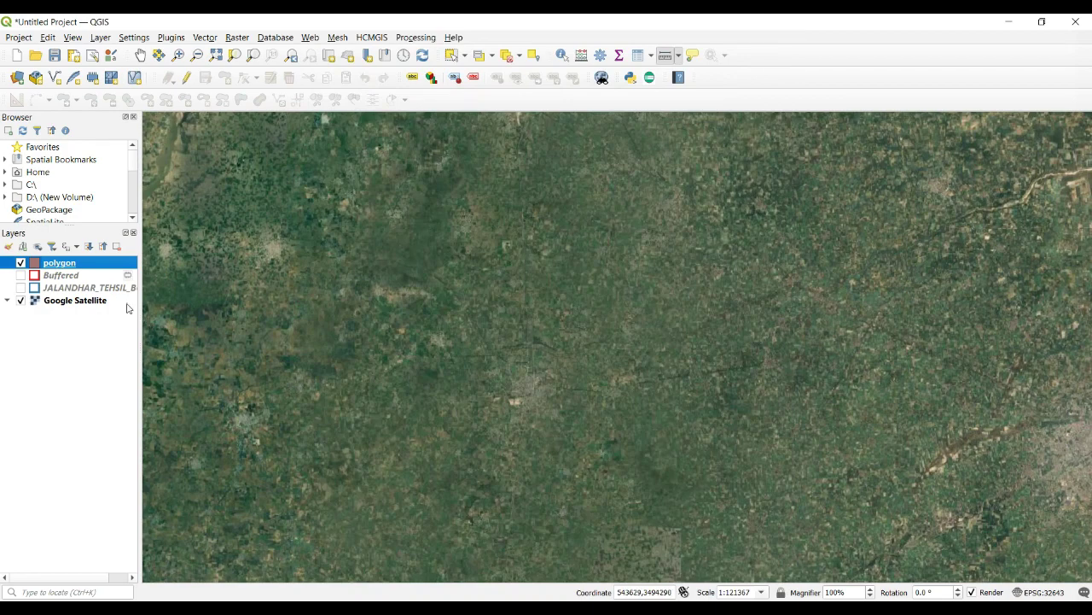
Step: Draw a large four-sided feature with id 1 in the polygon layer over the middle of the imagery and finish editing the layer
click(58, 266)
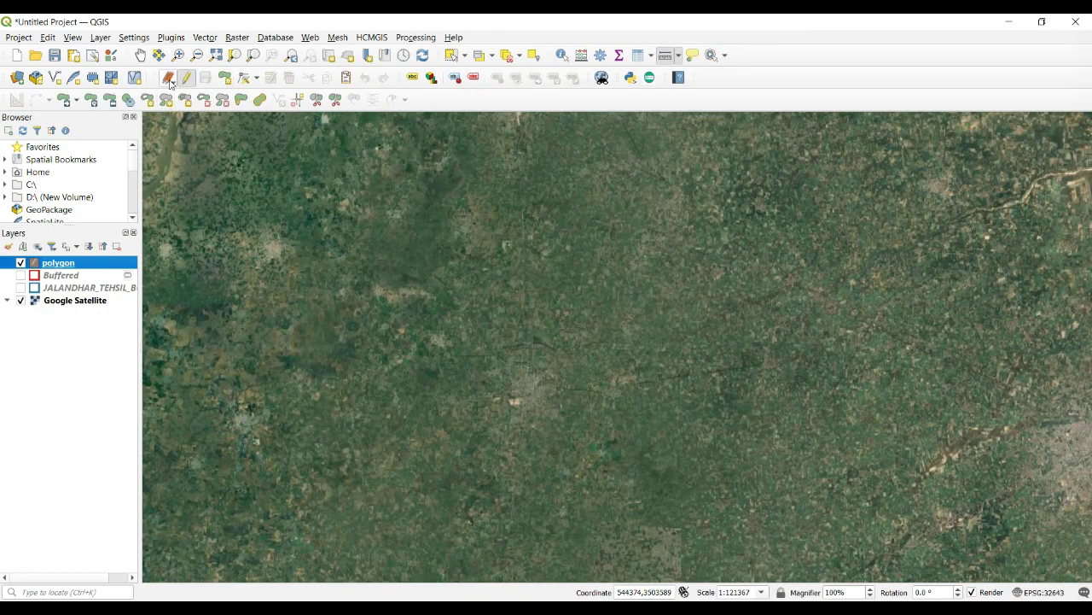
click(224, 79)
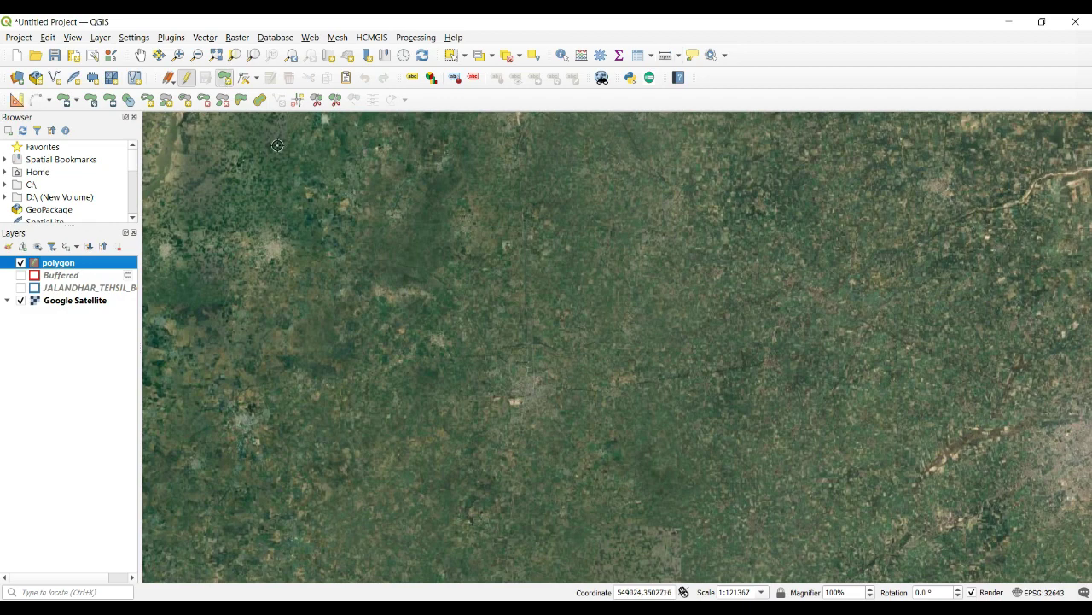
click(415, 199)
click(423, 452)
click(670, 458)
right_click(648, 197)
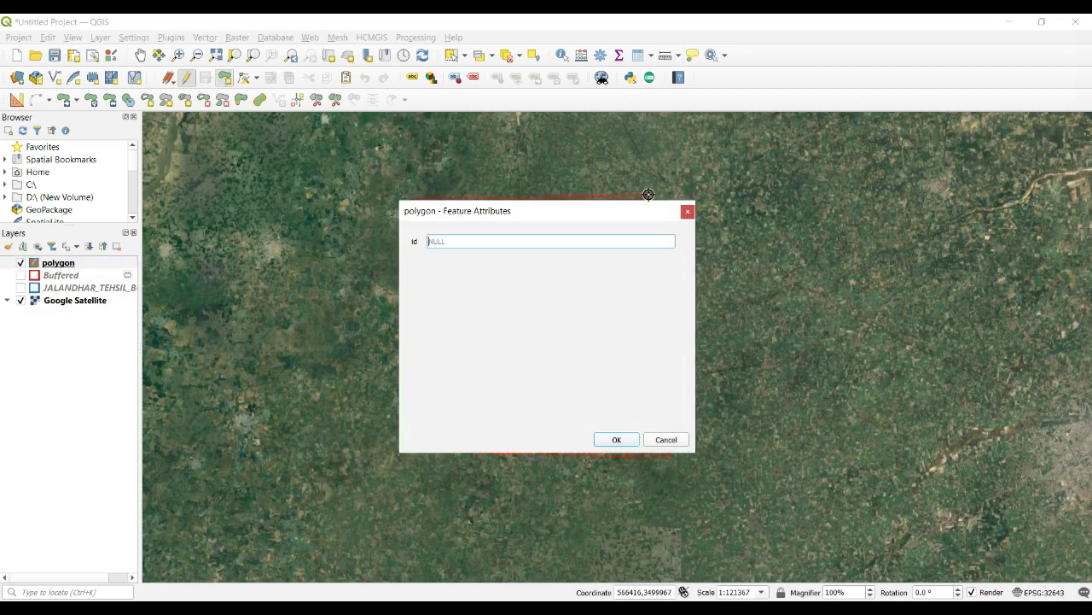
text(1)
click(614, 438)
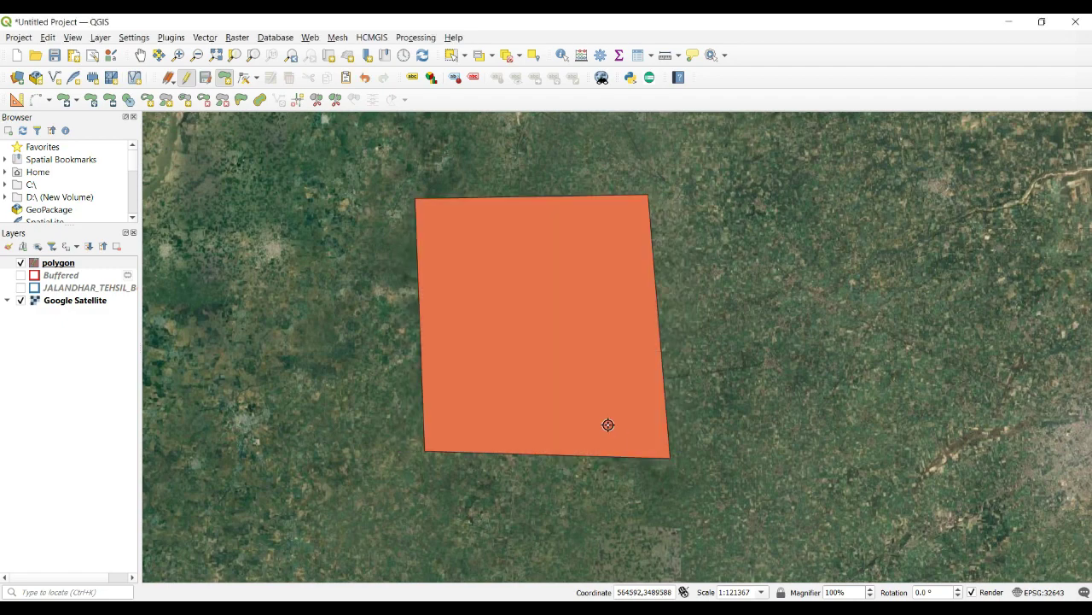
click(187, 76)
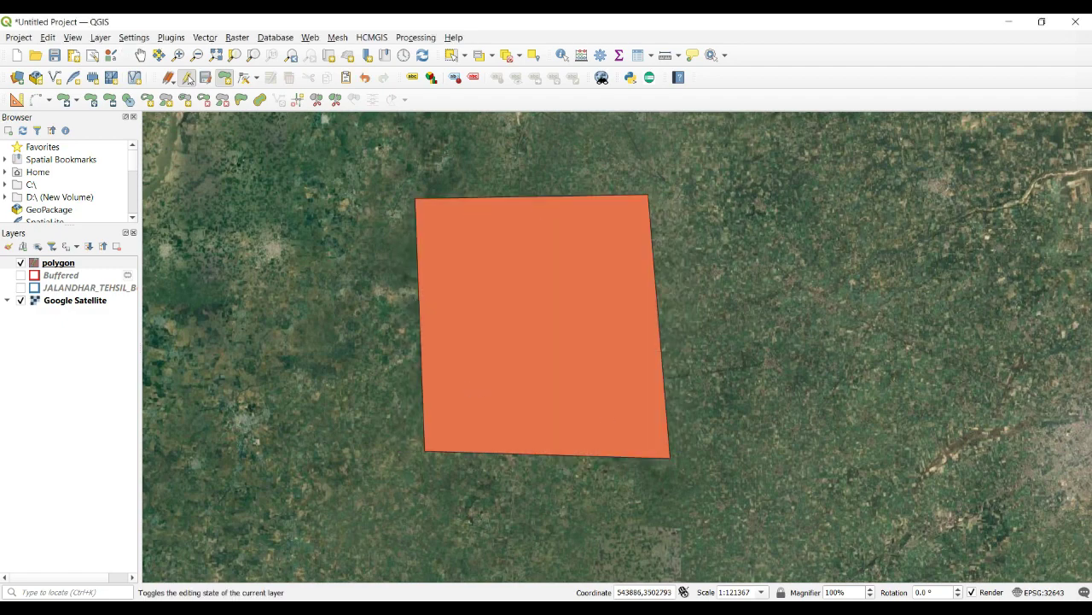
key(ctrl+shift+m)
click(247, 414)
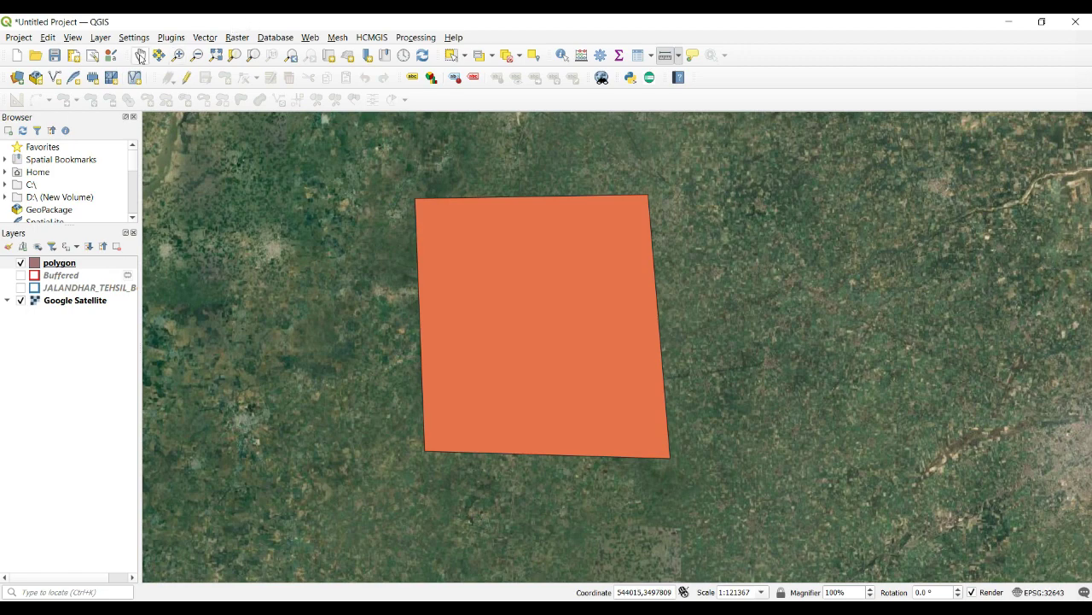
Step: Create a temporary scratch layer with Polygon geometry and project CRS EPSG:32643, entering clip as the new field name
click(105, 41)
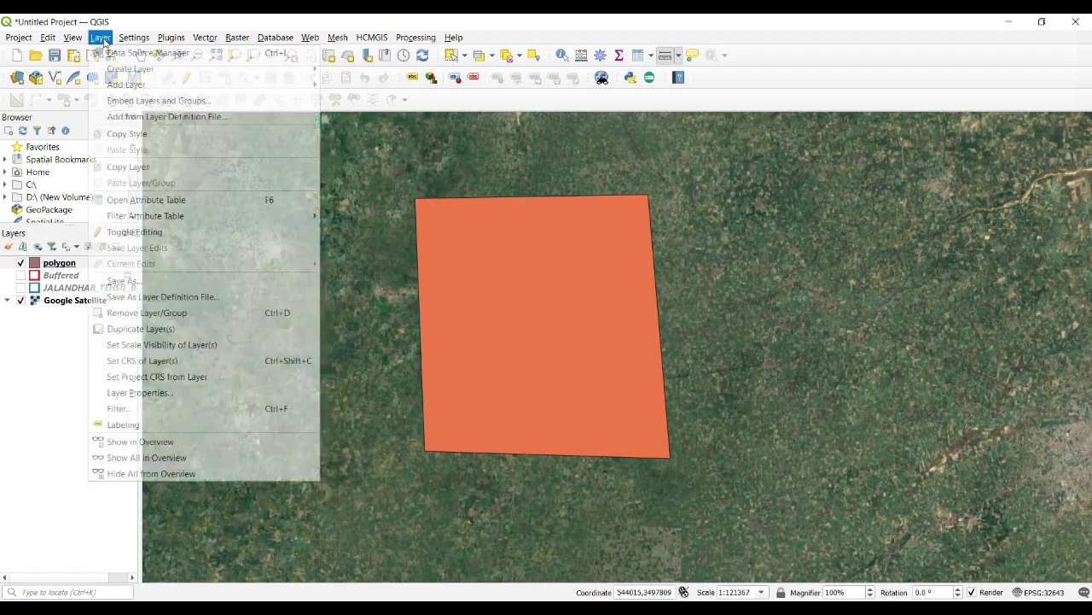
mouse_move(121, 68)
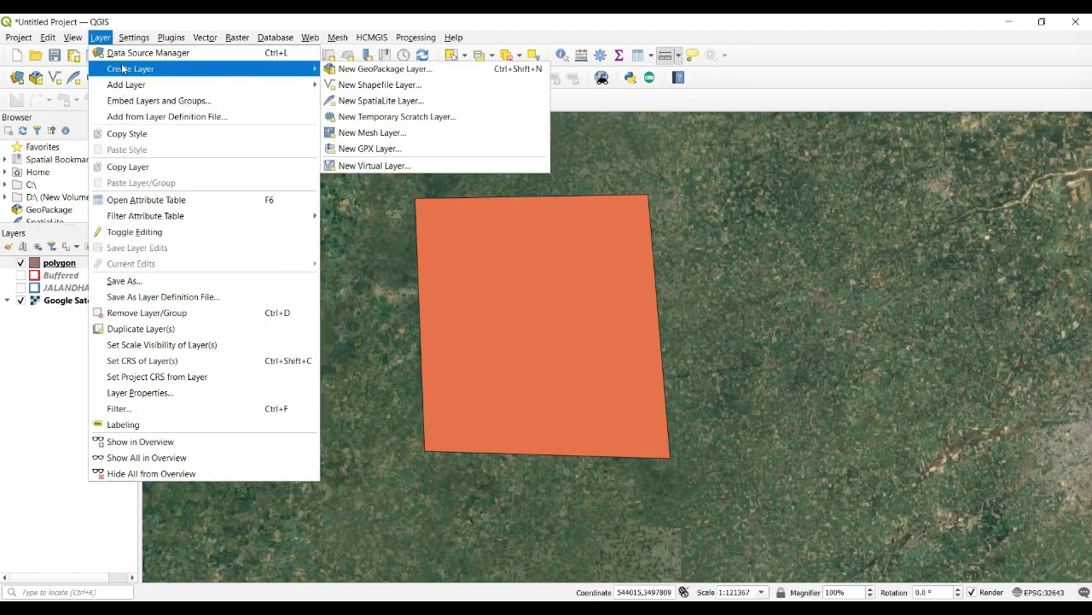
click(392, 117)
click(550, 179)
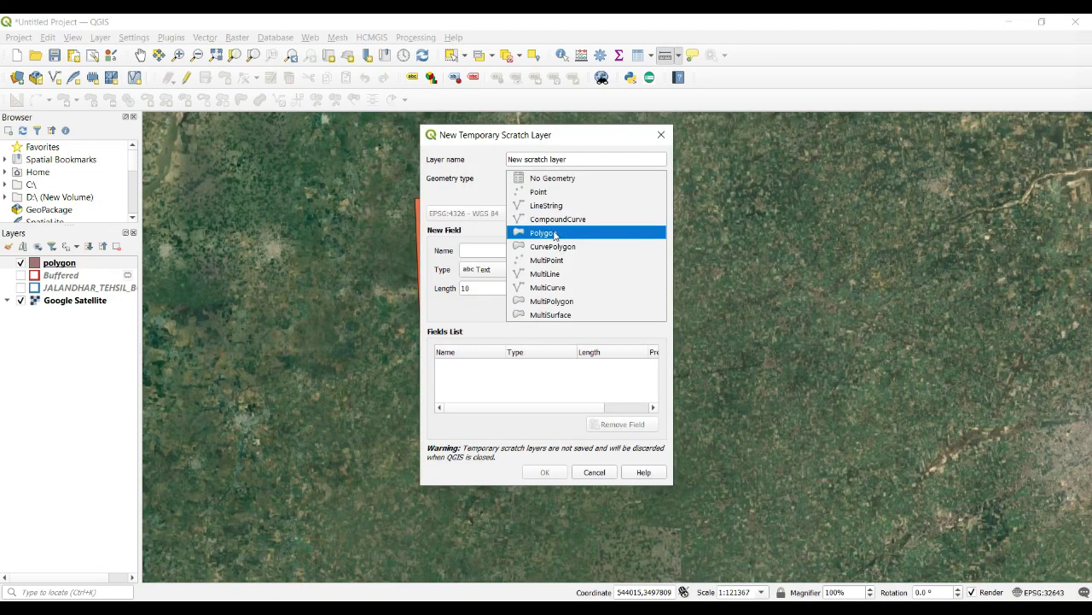
click(554, 232)
click(526, 213)
click(526, 225)
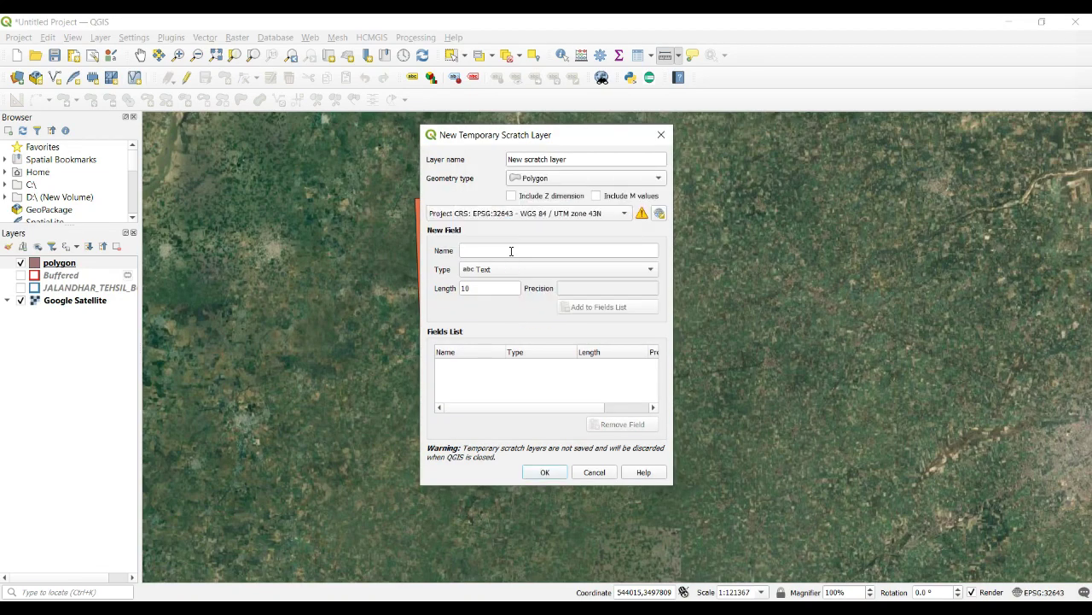
click(487, 251)
text(clip)
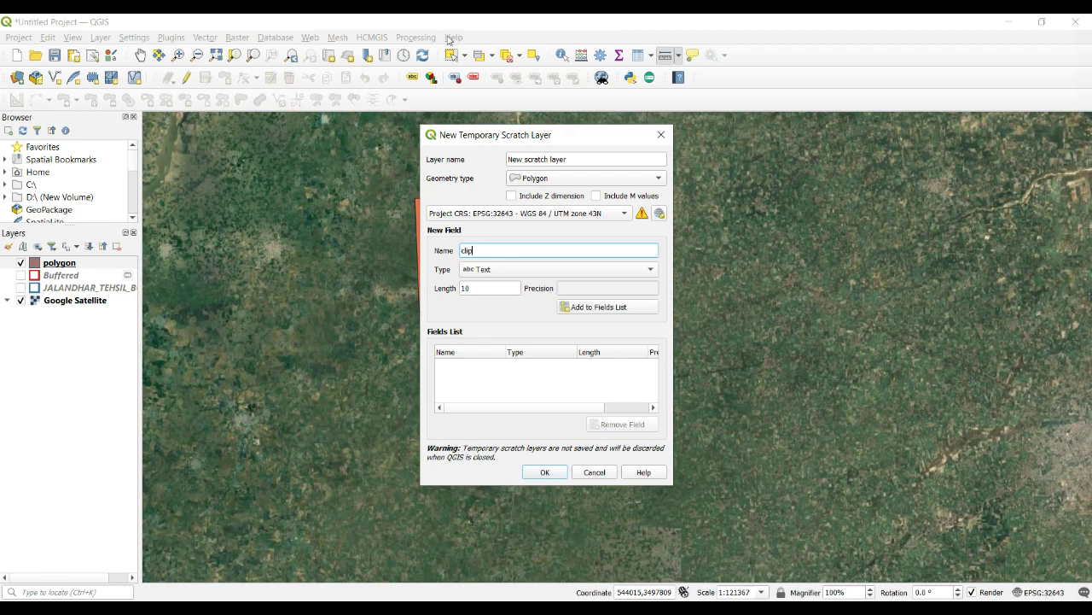
click(555, 471)
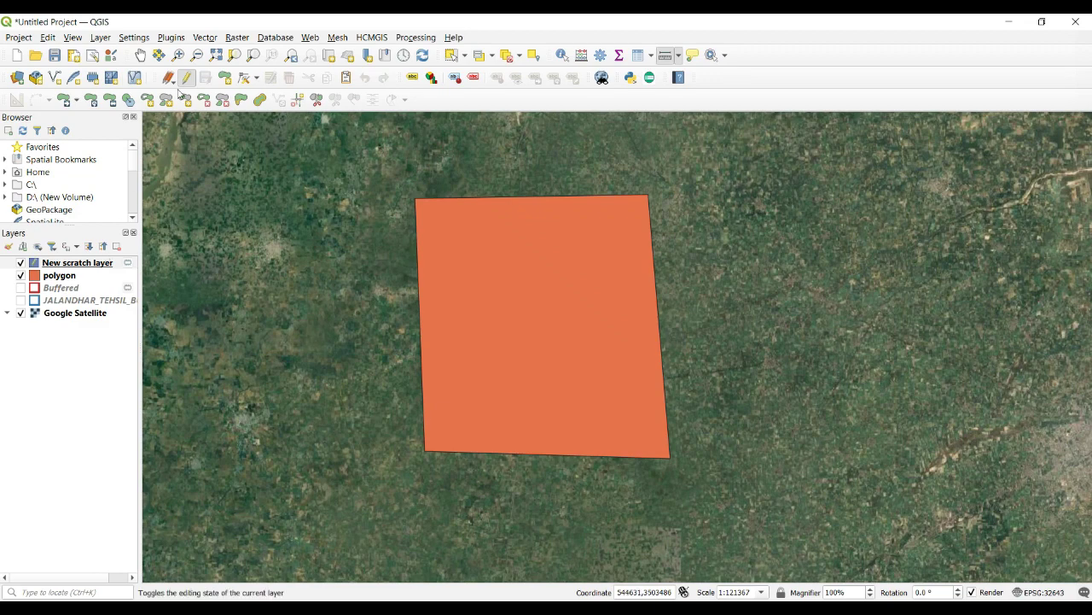
Step: Draw a small four-sided feature inside the large polygon on New scratch layer, then stop editing and save the changes
click(224, 77)
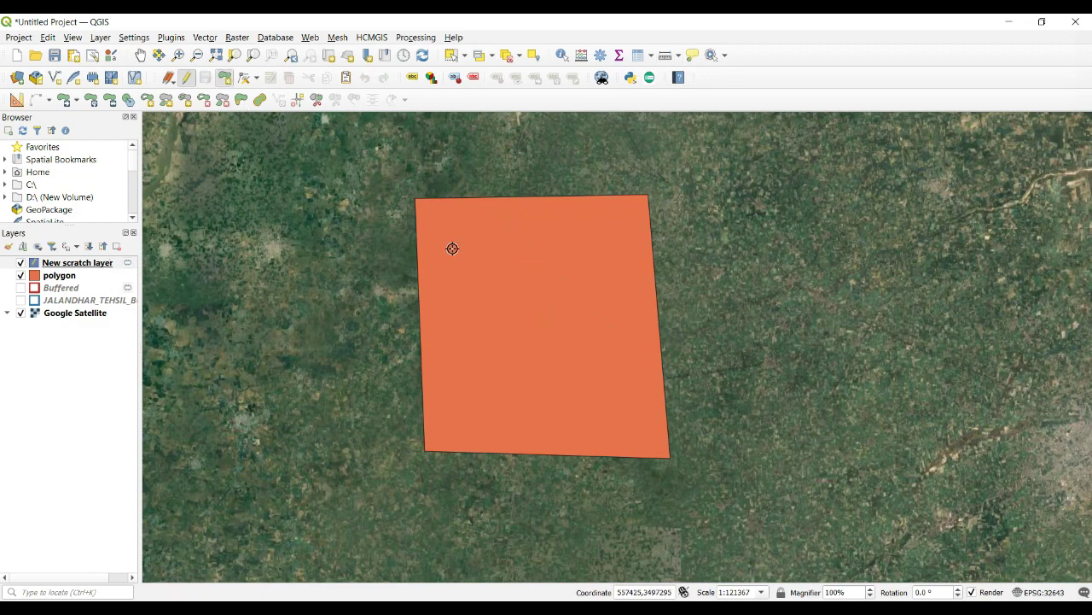
click(526, 297)
click(527, 358)
click(597, 363)
click(590, 293)
right_click(591, 293)
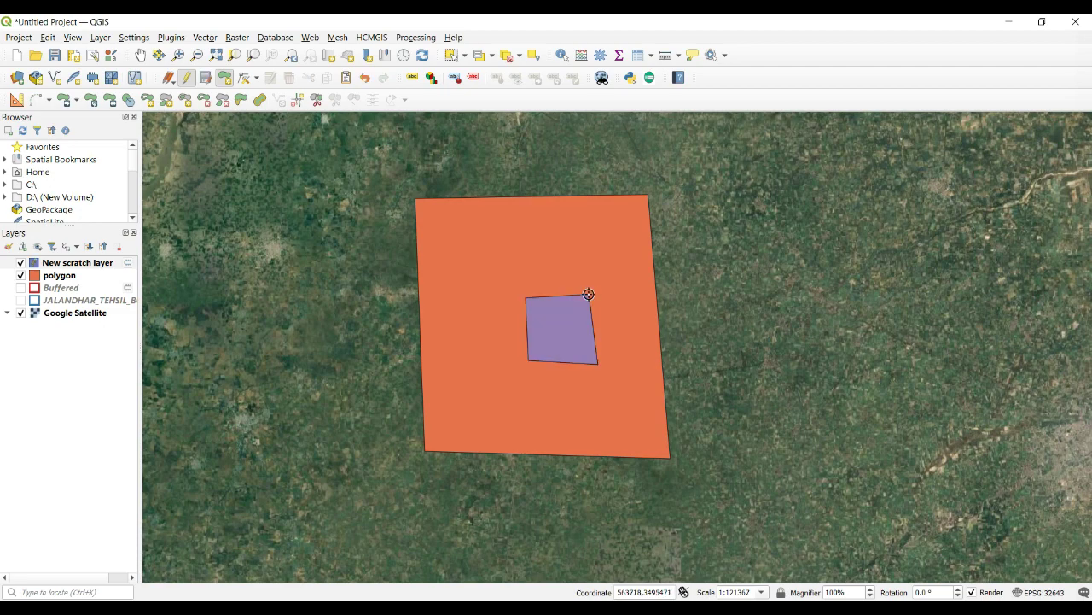
click(186, 77)
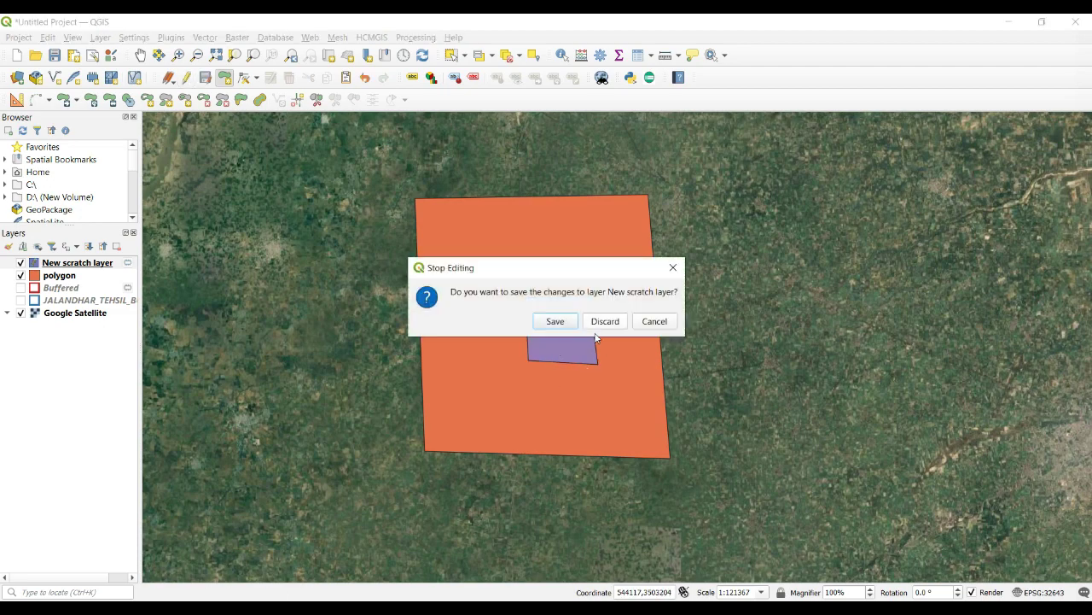
click(555, 320)
click(264, 412)
Step: Clip the polygon layer using New scratch layer as the overlay, with the output as a temporary layer
click(205, 37)
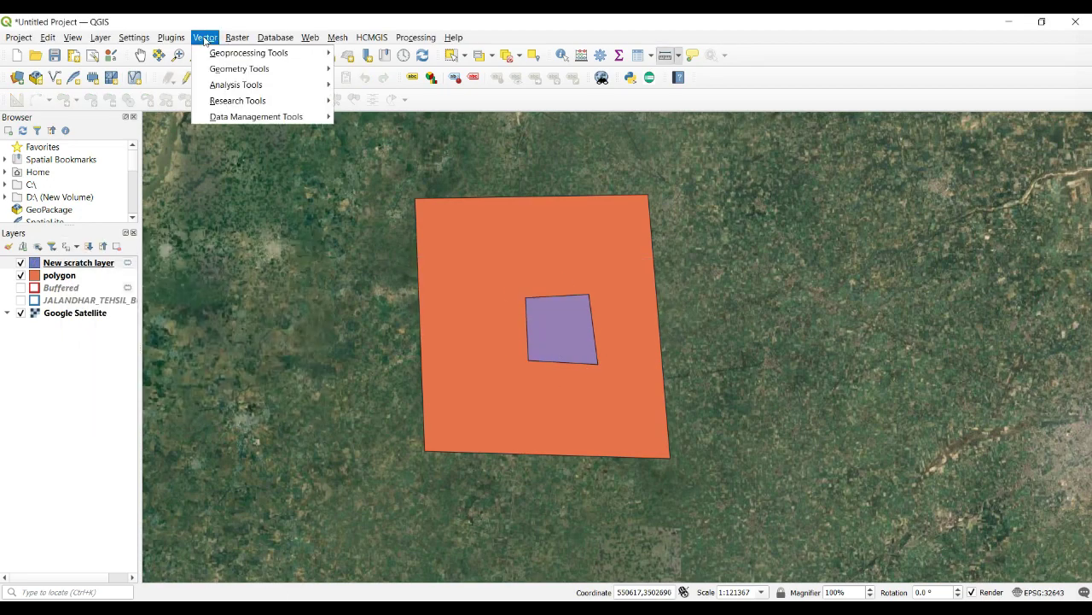
mouse_move(234, 53)
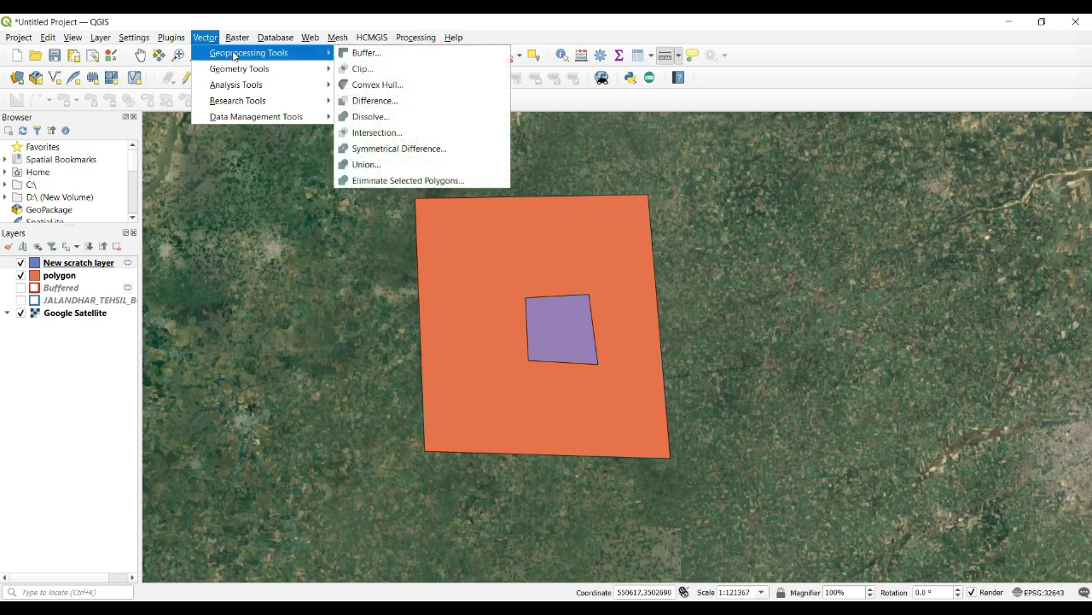
click(410, 76)
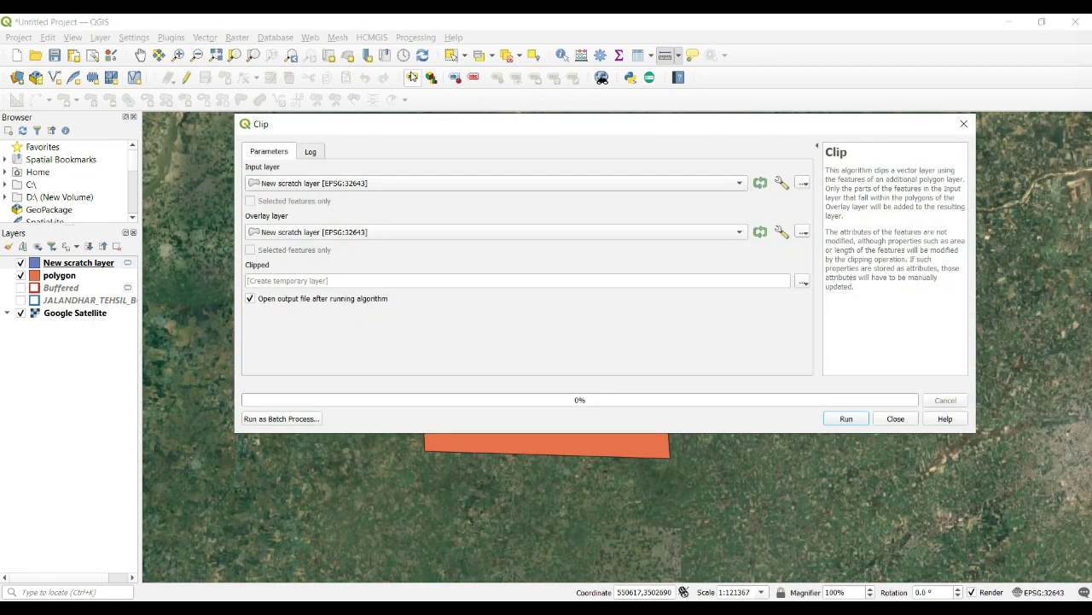
click(276, 185)
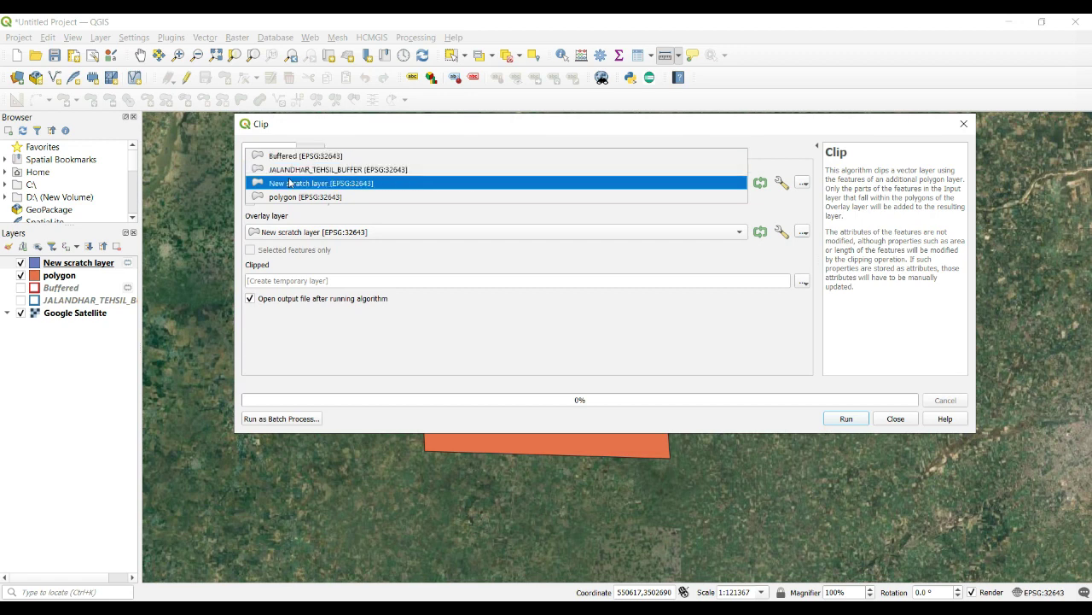
click(293, 198)
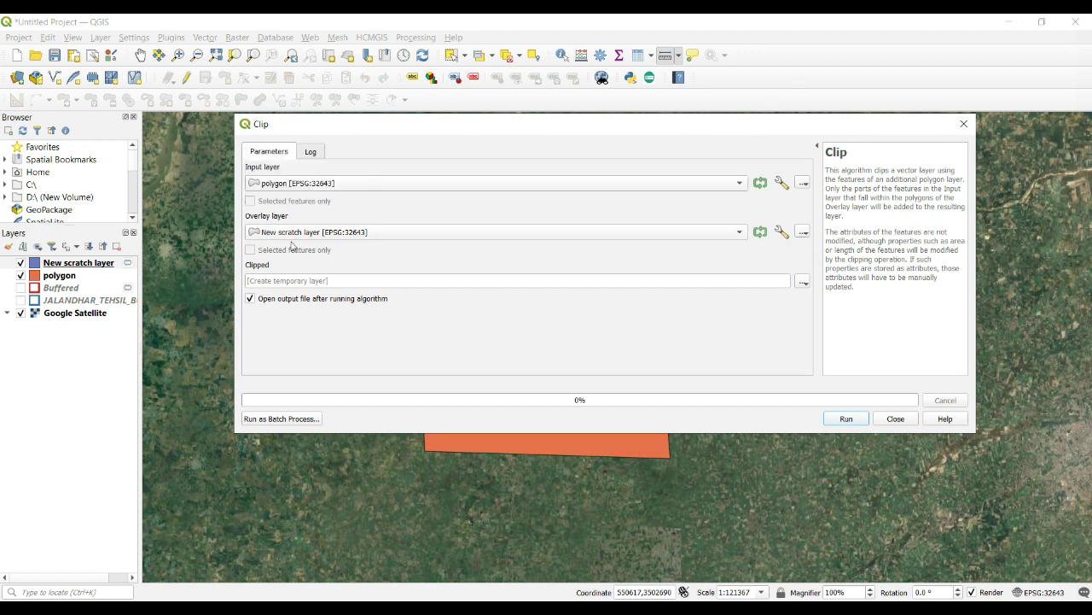
click(306, 234)
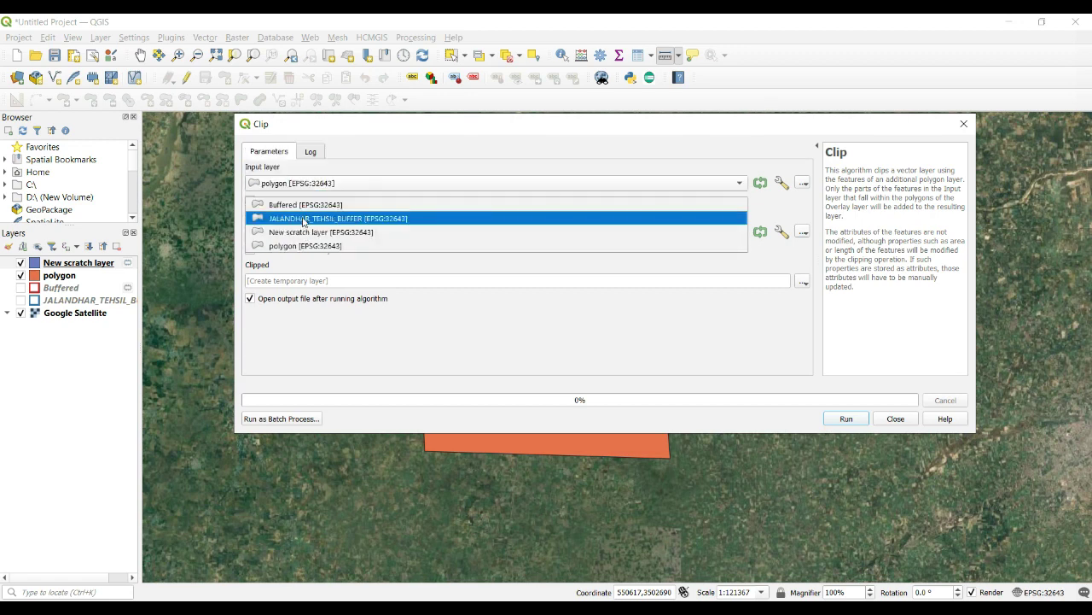
click(308, 232)
click(846, 419)
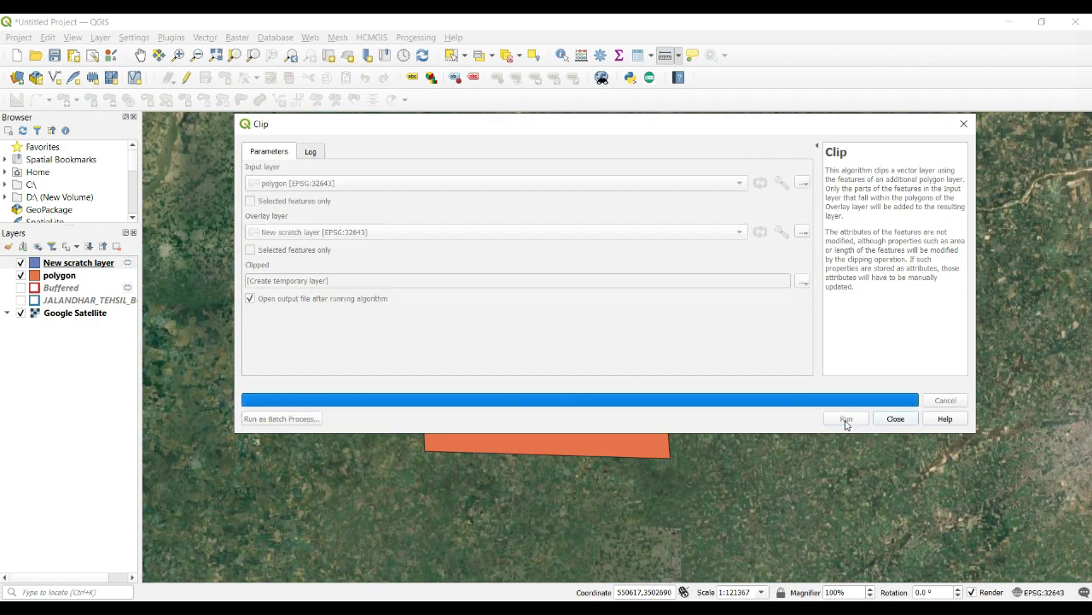
click(897, 419)
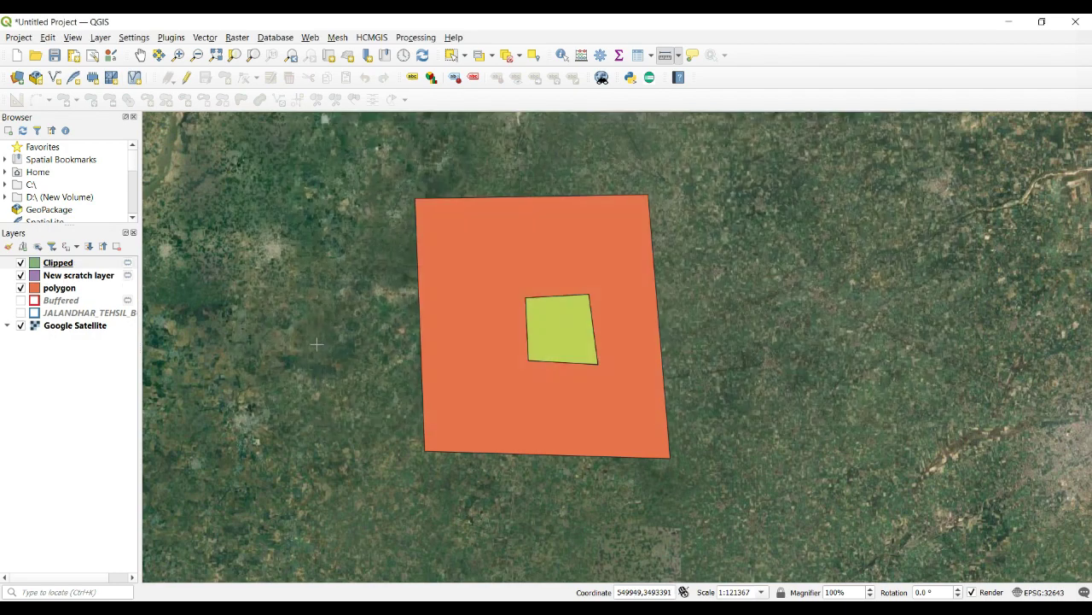
Step: Hide the New scratch layer, polygon and Clipped layers, leaving only Google Satellite displayed
click(20, 274)
click(21, 287)
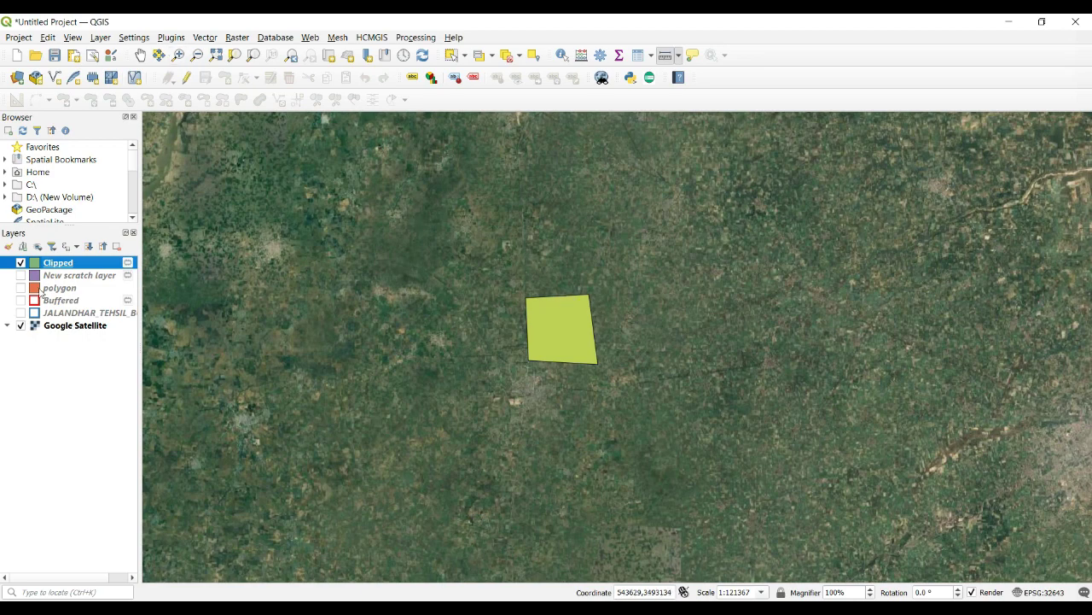
click(20, 262)
Step: Read the Convex Hull tool's description in a widened help text, closing the tool without running it
click(206, 39)
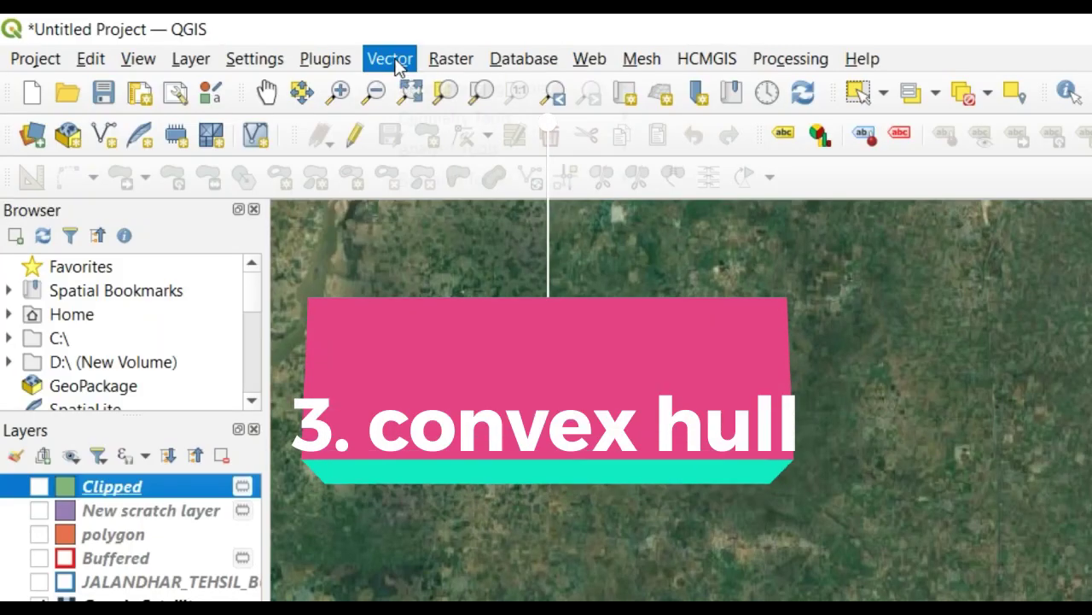
mouse_move(212, 51)
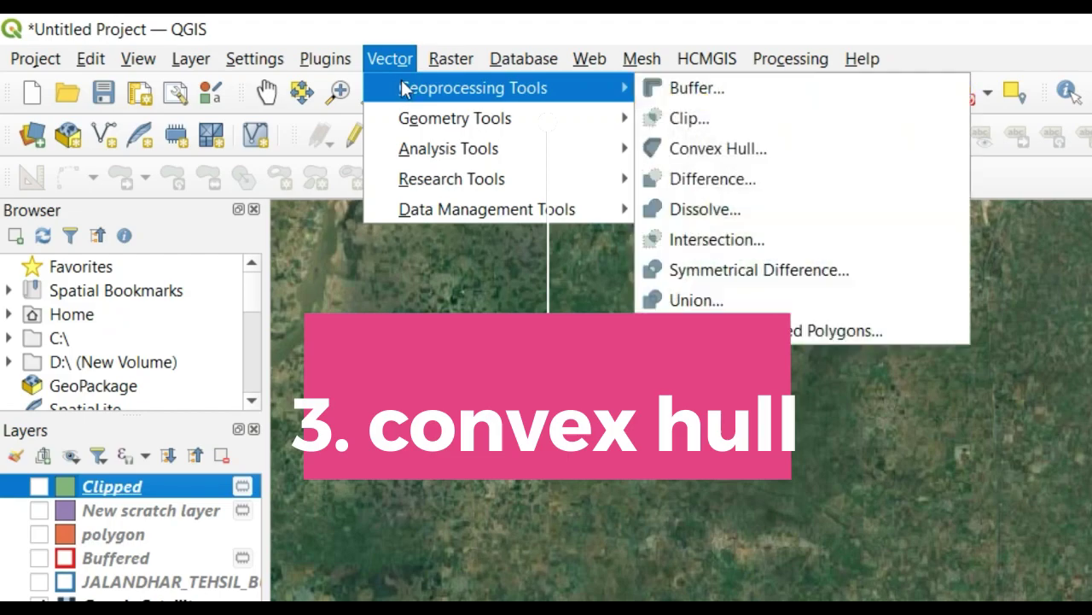
click(795, 149)
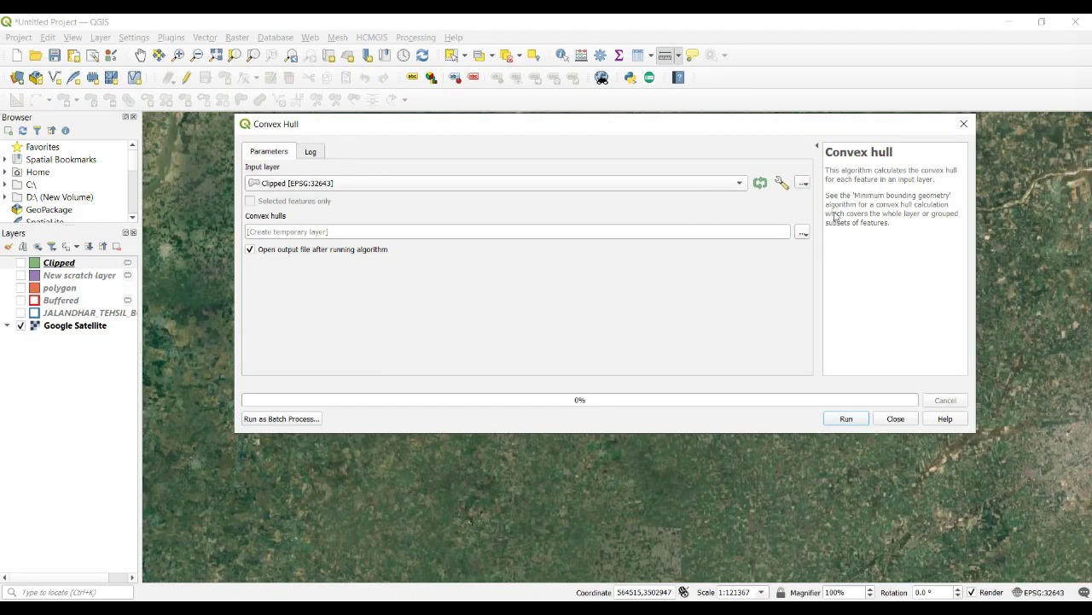
drag(824, 244, 641, 205)
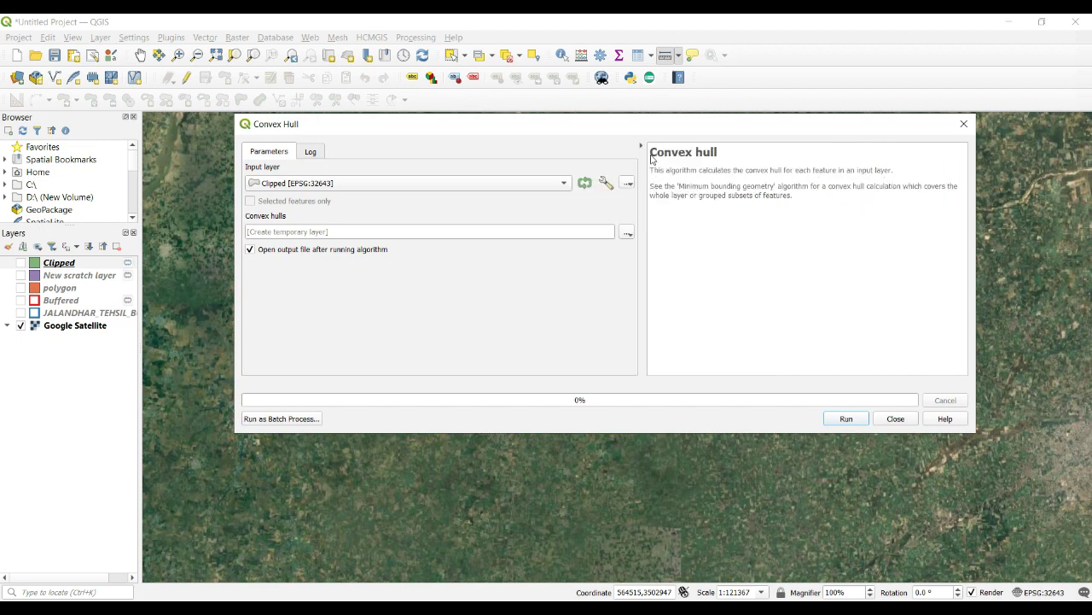
drag(650, 152, 804, 204)
click(800, 244)
click(964, 123)
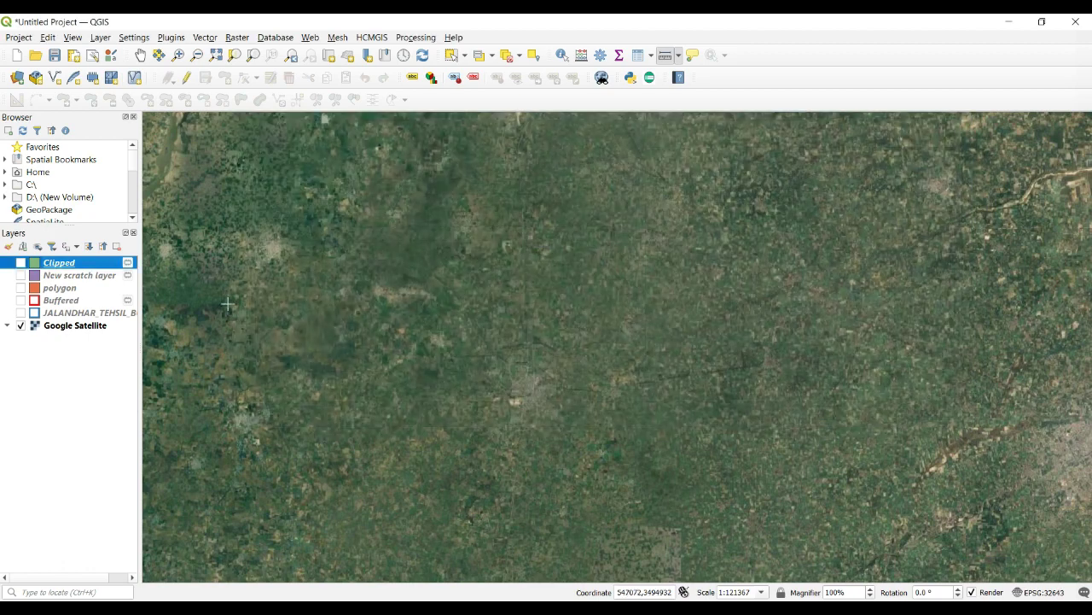
Step: Show the JALANDHAR_TEHSIL_BUFFER layer and make it the active layer, with its village outlines centred in the map
click(21, 313)
click(77, 313)
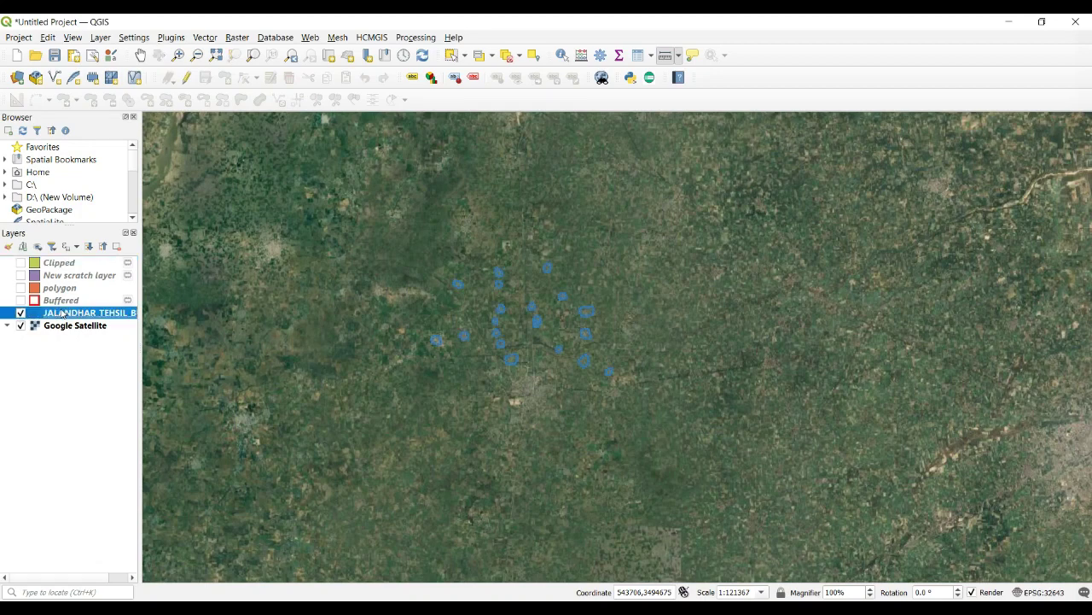
scroll(501, 337, up, 1)
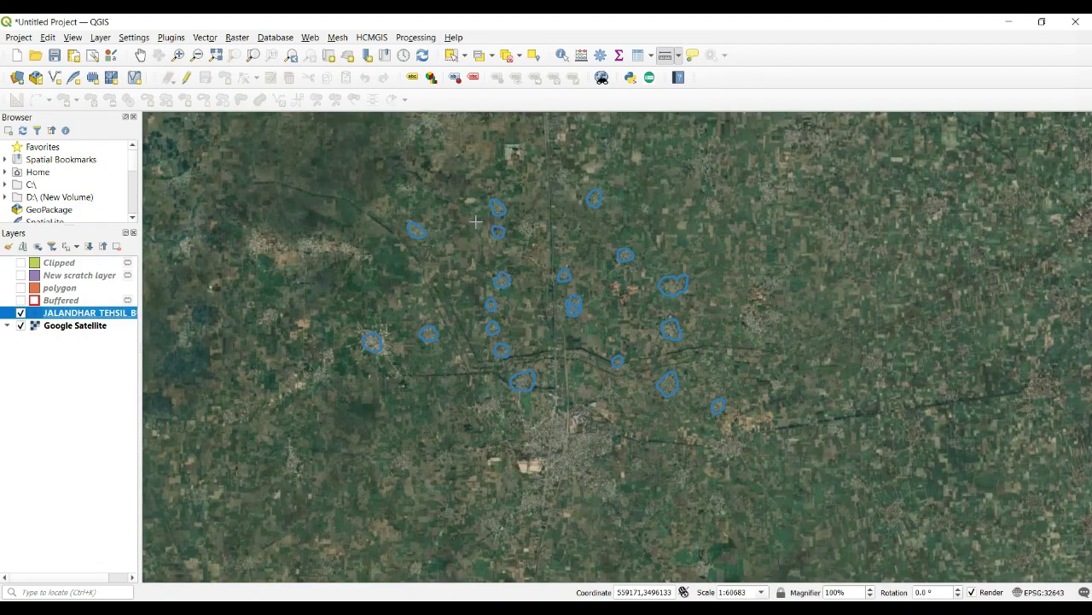
drag(541, 235, 570, 258)
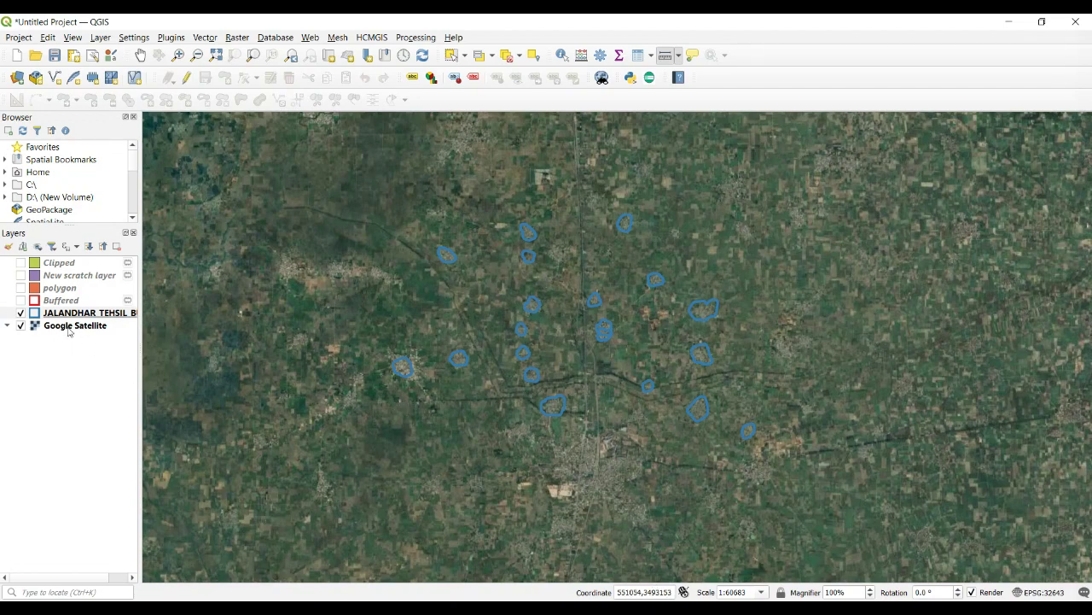
Step: Run Convex Hull on JALANDHAR_TEHSIL_BUFFER with the output as a temporary layer
click(205, 37)
mouse_move(256, 53)
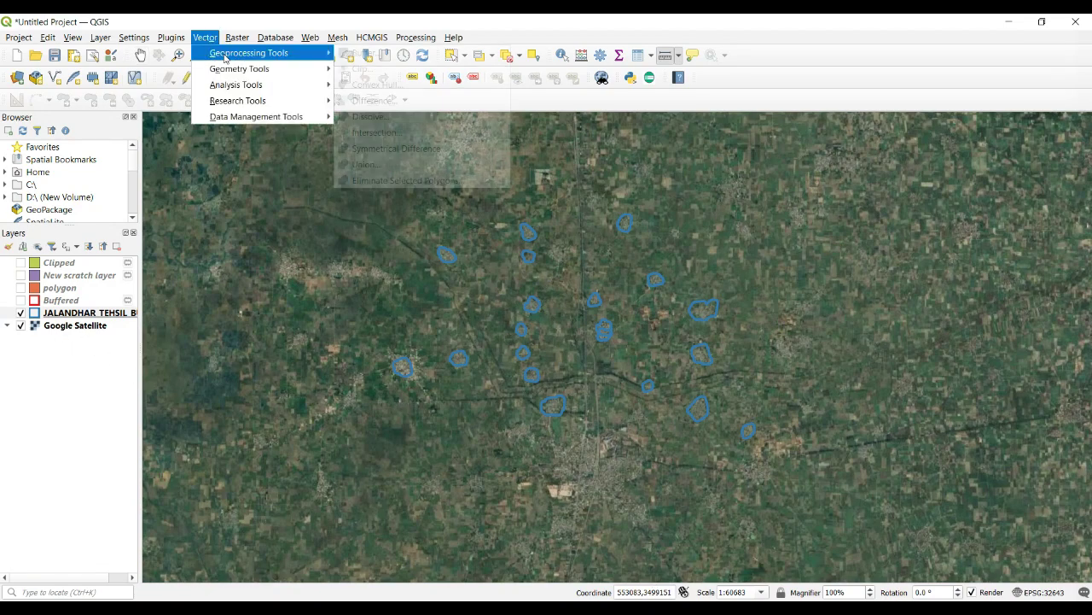
click(423, 85)
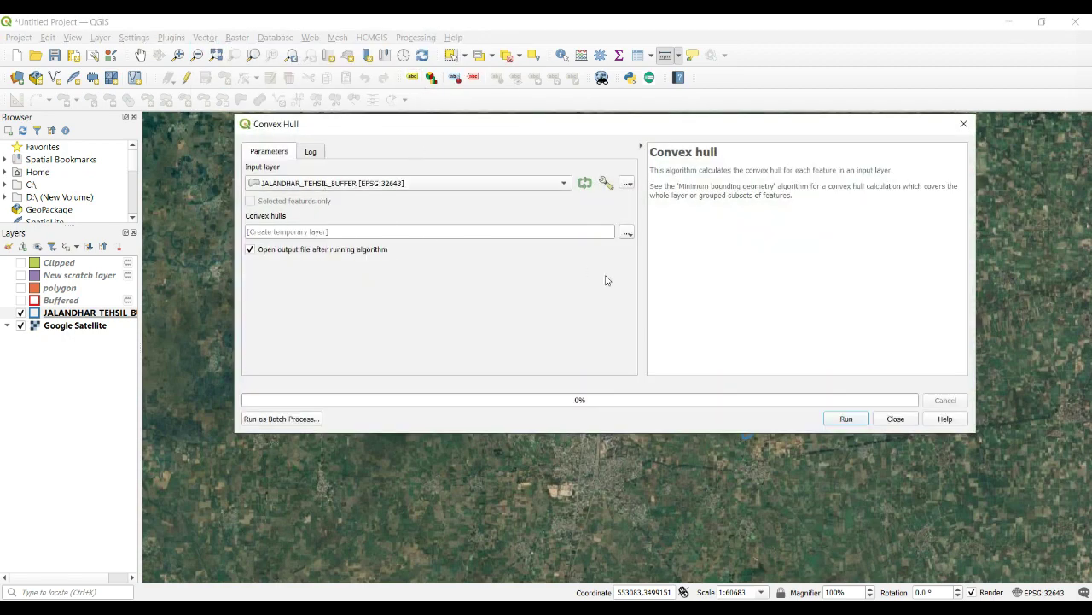
click(864, 418)
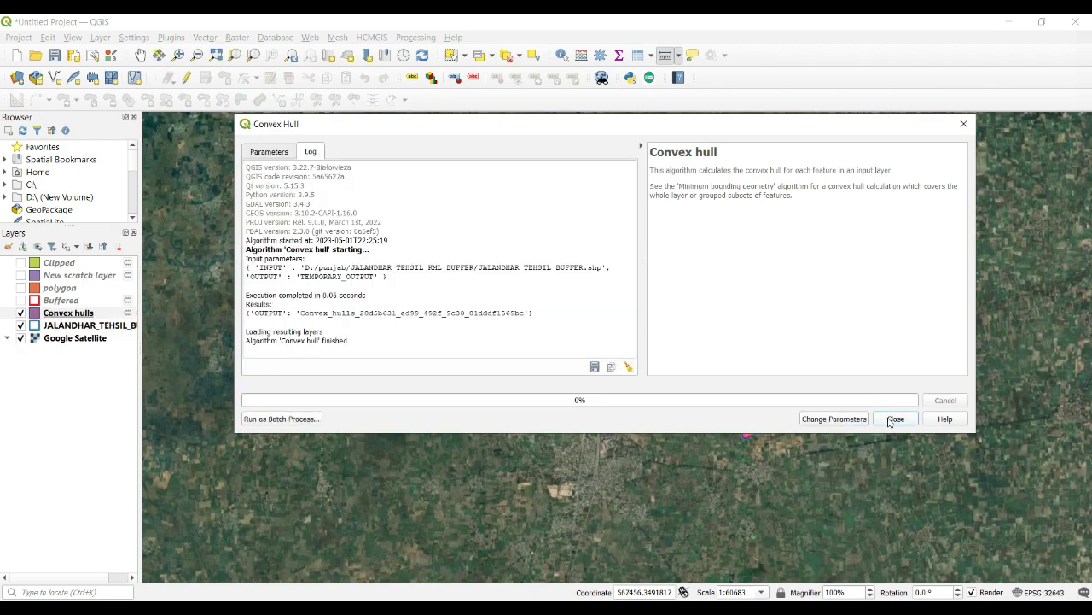
click(895, 418)
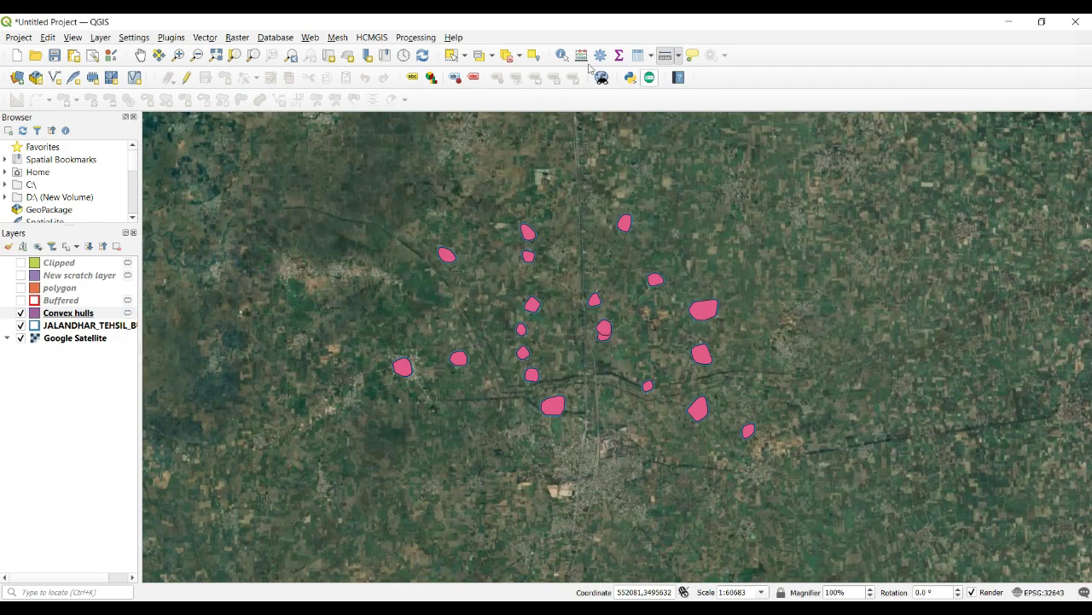
Step: Compare the hull around the large southern village with its buffer outline by repeatedly hiding and showing Convex hulls
scroll(553, 403, down, 1)
scroll(552, 404, up, 3)
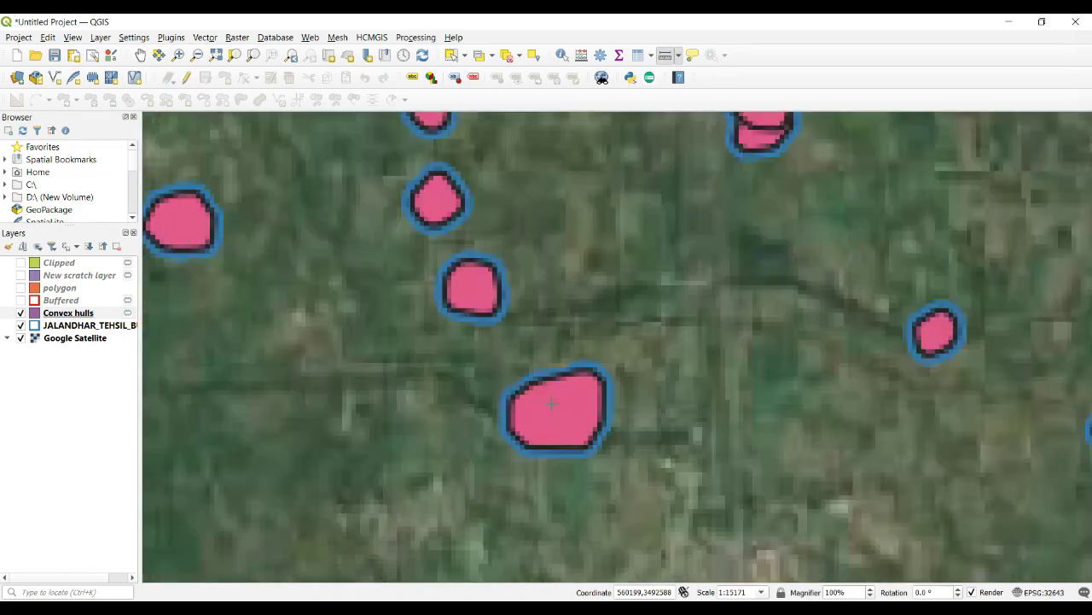
scroll(551, 403, up, 1)
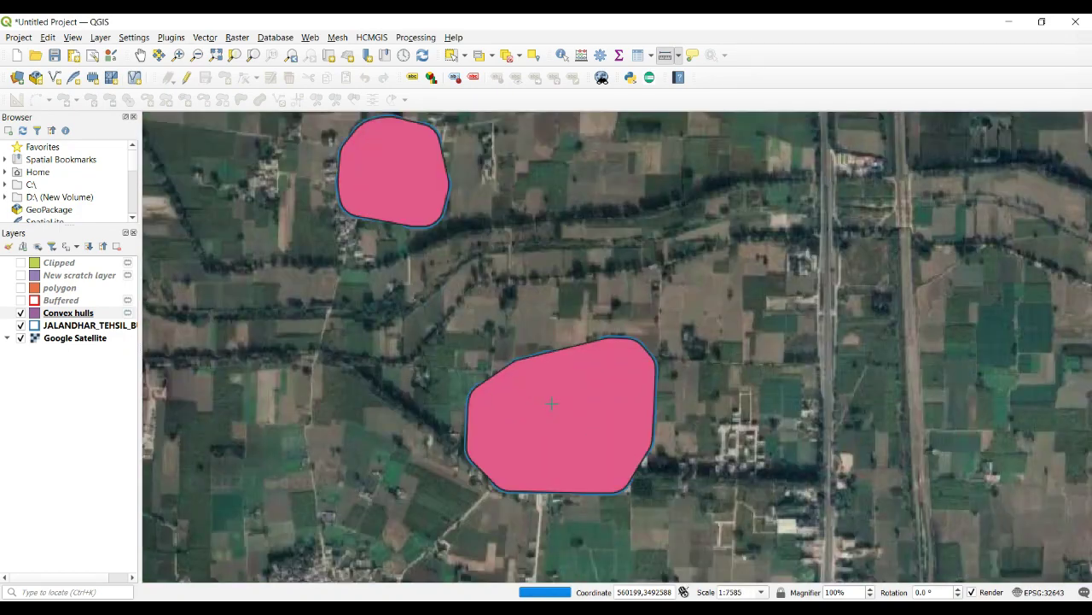
click(21, 313)
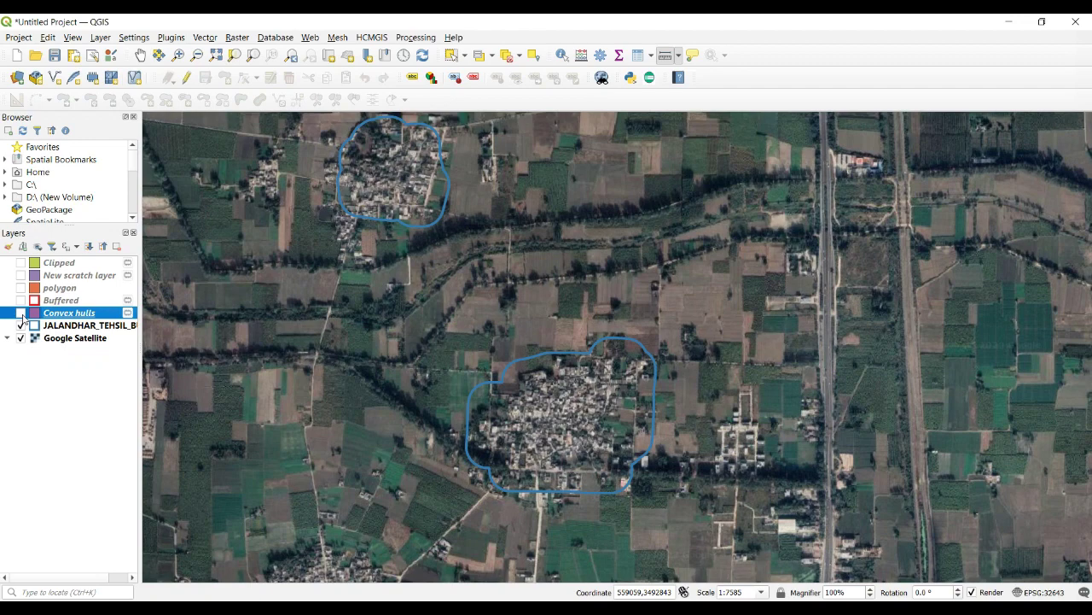
click(21, 313)
click(22, 313)
click(21, 313)
click(22, 313)
click(21, 314)
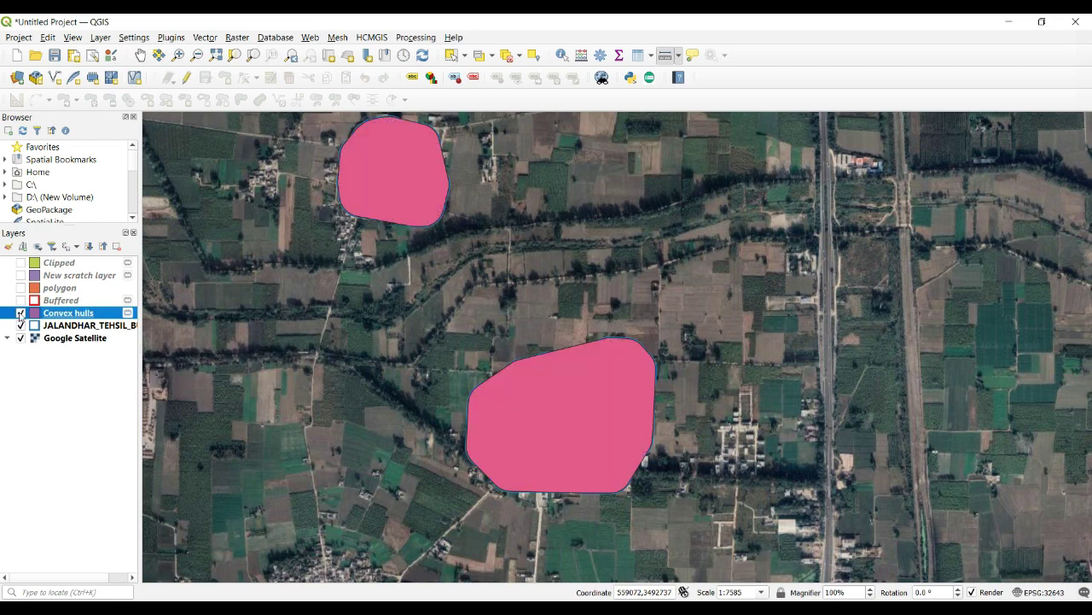
click(21, 314)
click(20, 313)
Step: Compare the hull with the buffer outline at a village farther north, and look over the other villages' hulls
drag(359, 154, 328, 263)
scroll(328, 263, up, 1)
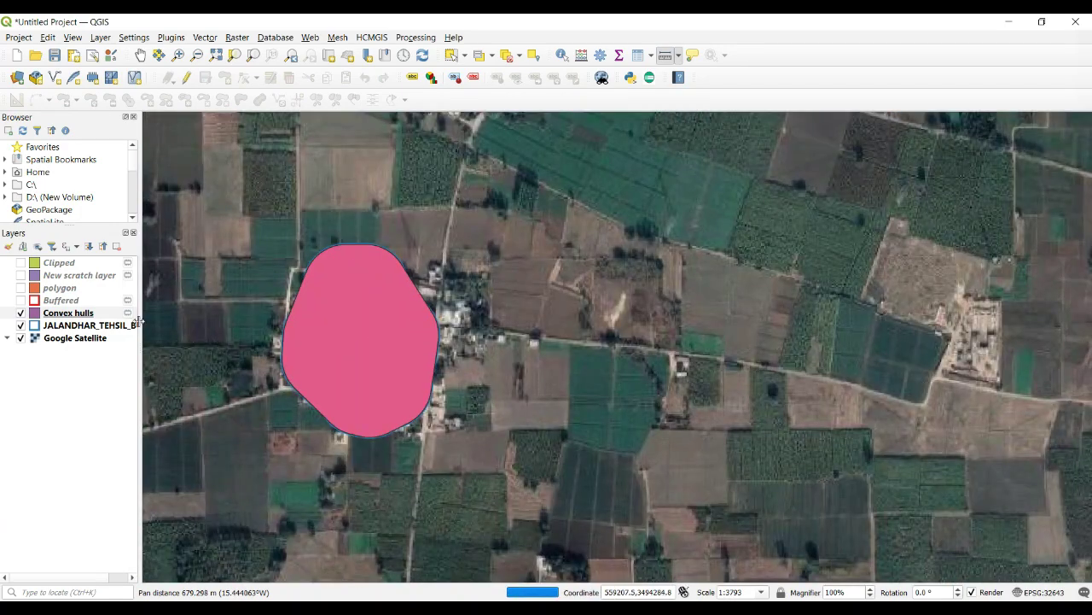
click(22, 313)
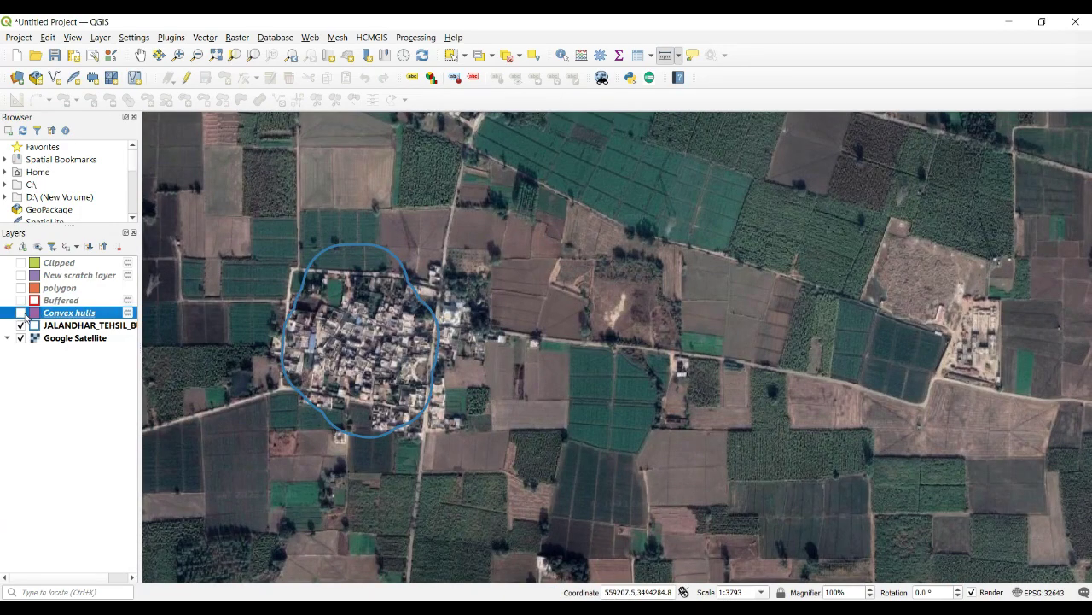
click(21, 313)
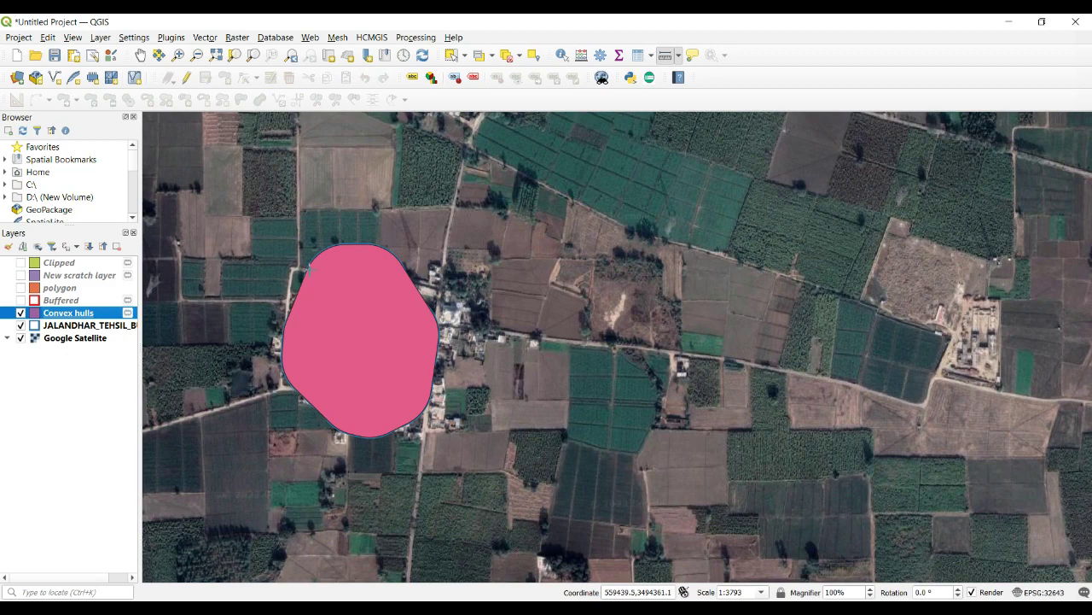
drag(354, 446, 519, 398)
scroll(467, 247, down, 2)
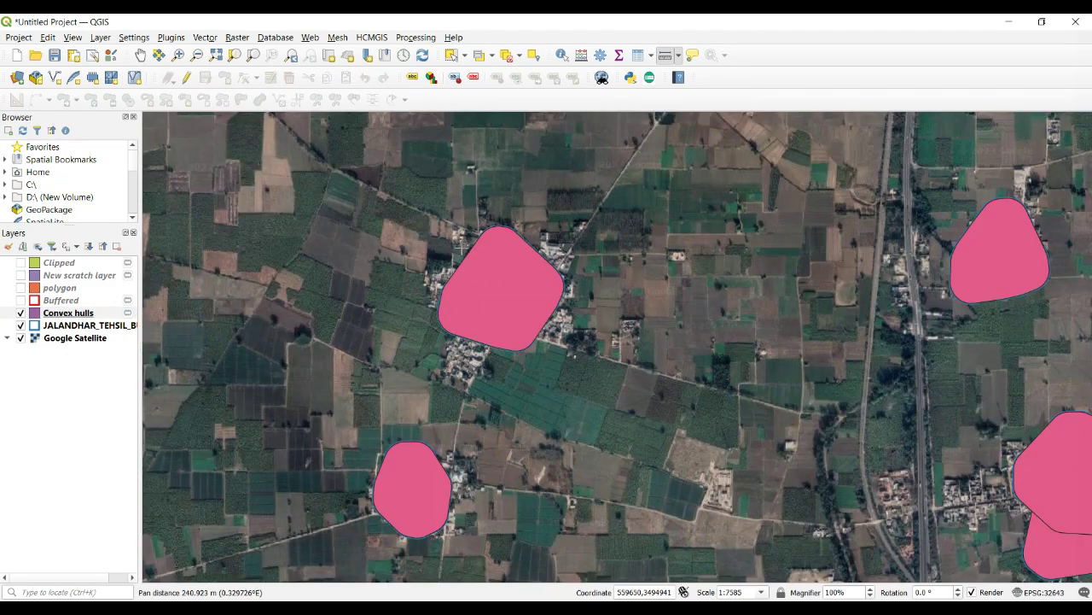
scroll(790, 373, down, 1)
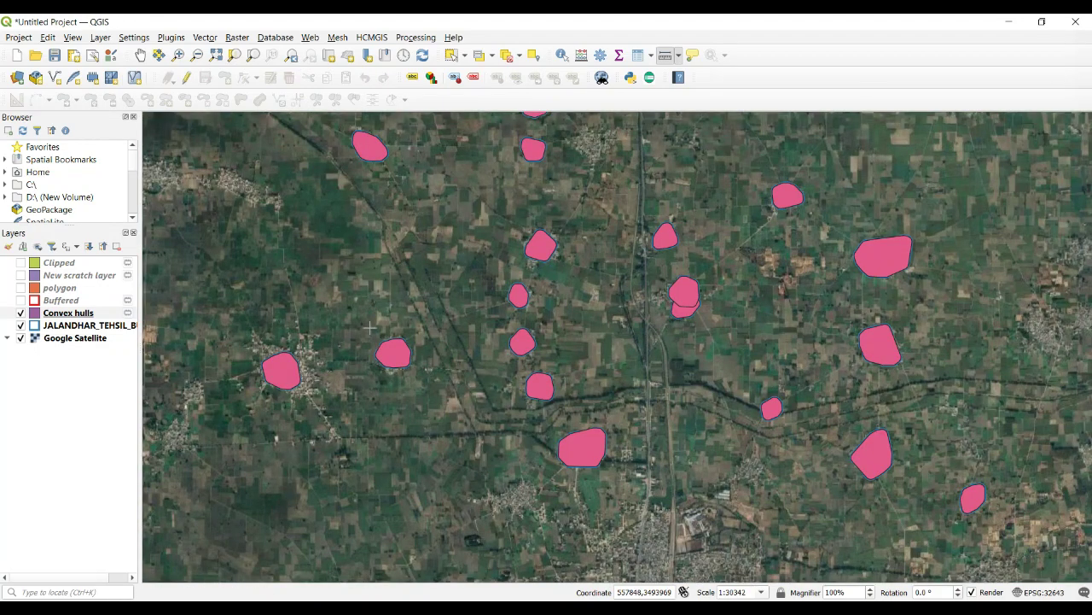
drag(376, 282, 349, 357)
scroll(492, 249, down, 1)
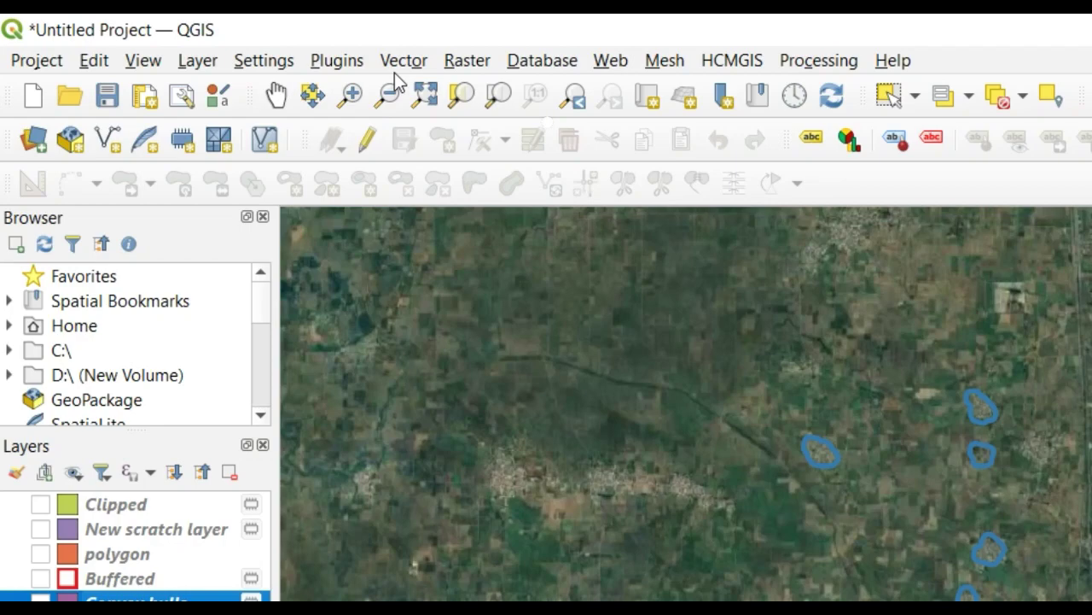
click(204, 36)
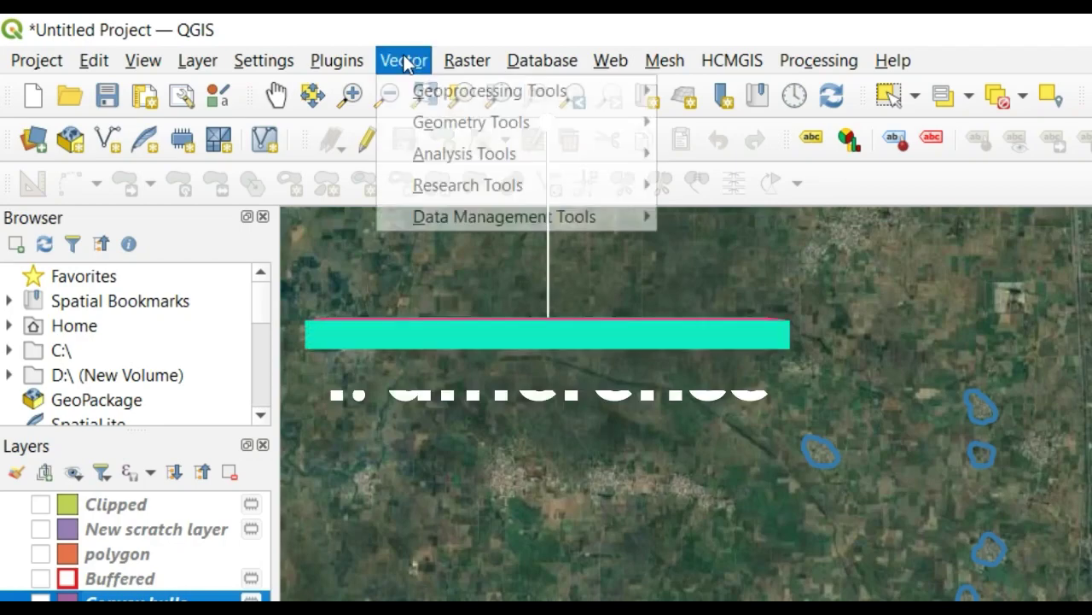
mouse_move(213, 52)
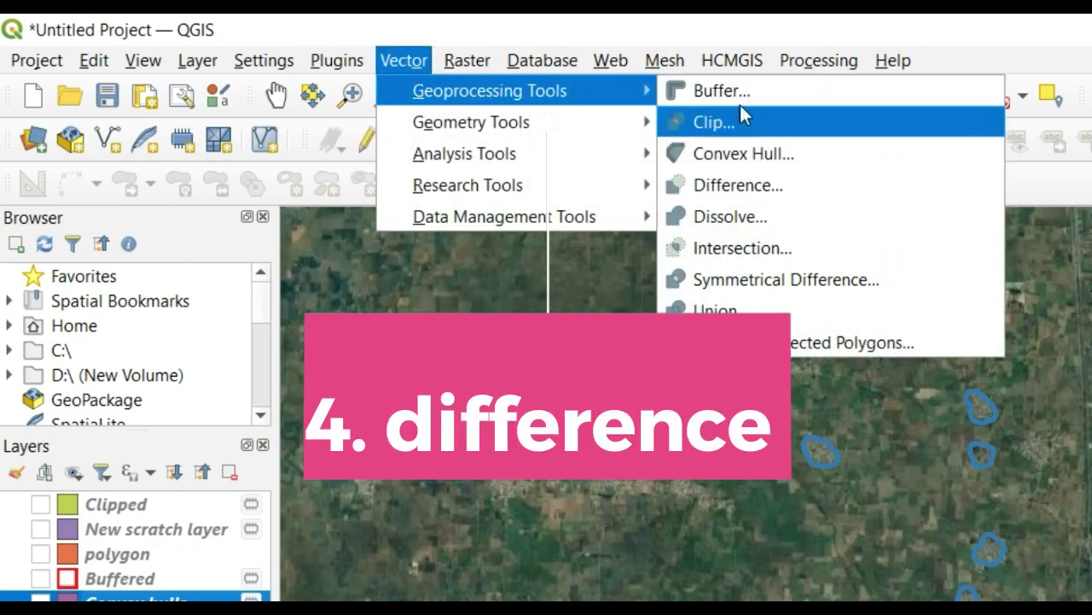
click(771, 173)
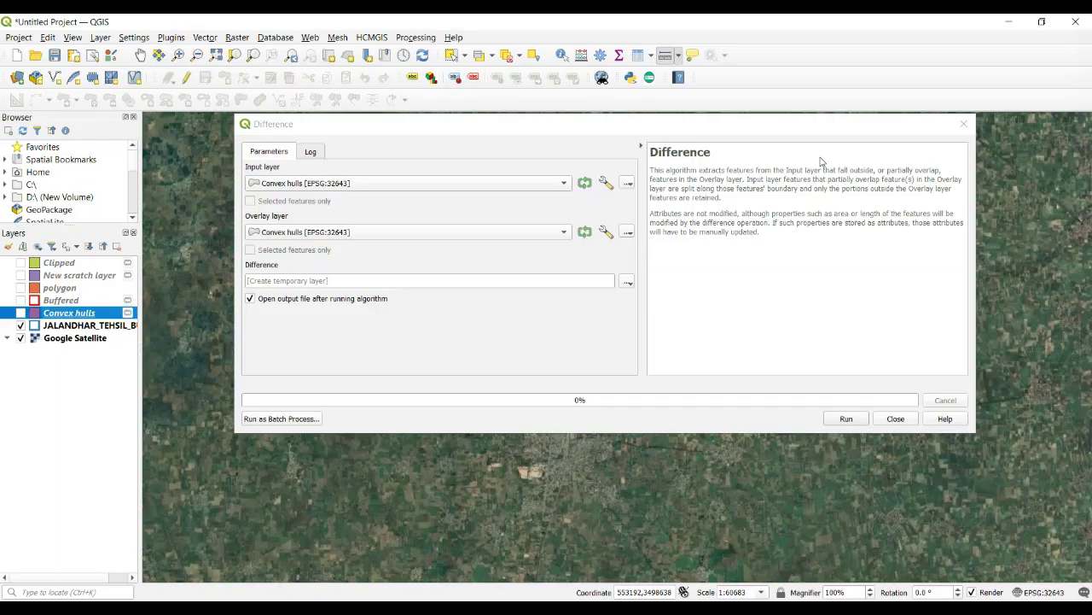
click(963, 124)
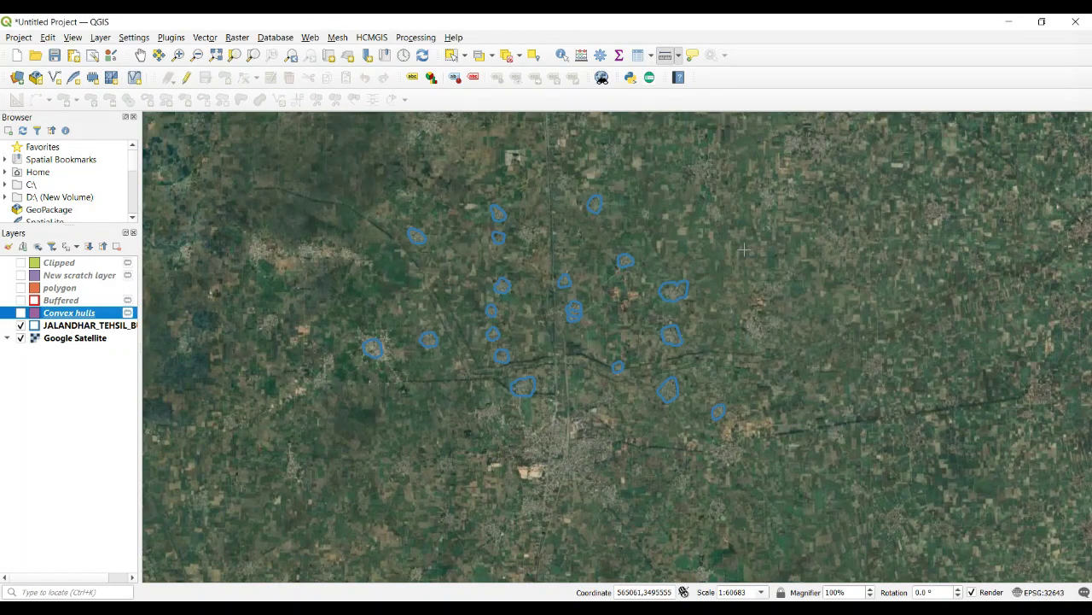
Step: Hide the JALANDHAR_TEHSIL_BUFFER layer and display the polygon layer at its full extent with New scratch layer over it
click(21, 326)
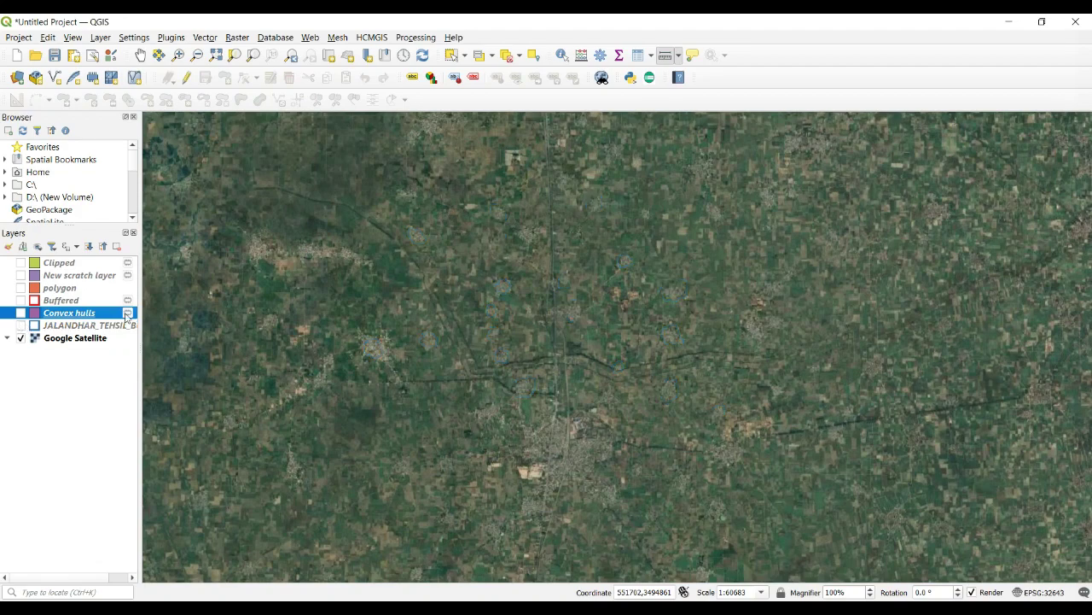
click(45, 292)
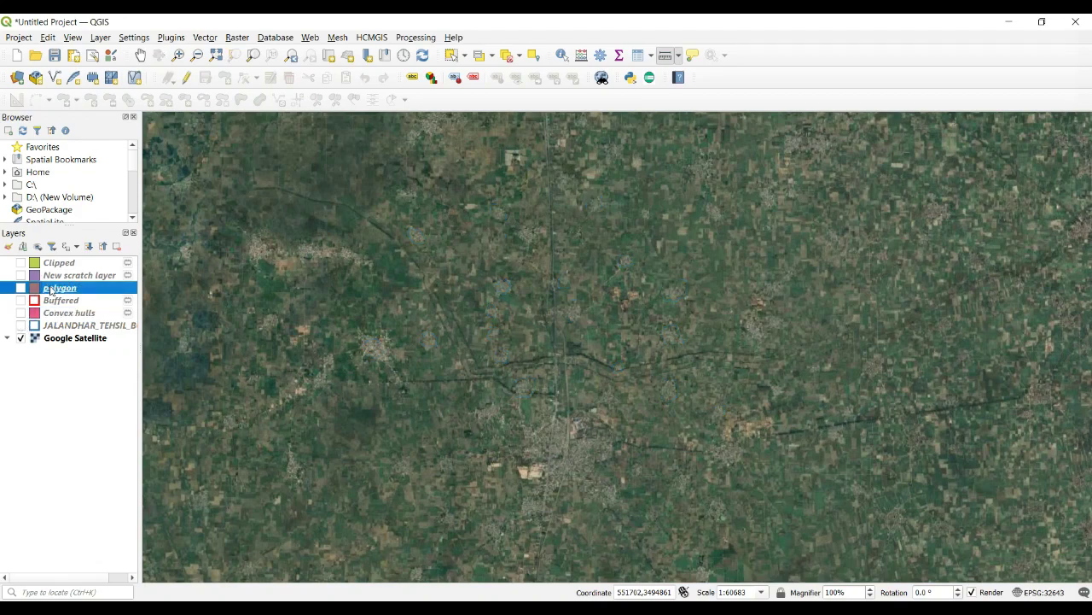
right_click(45, 292)
click(85, 23)
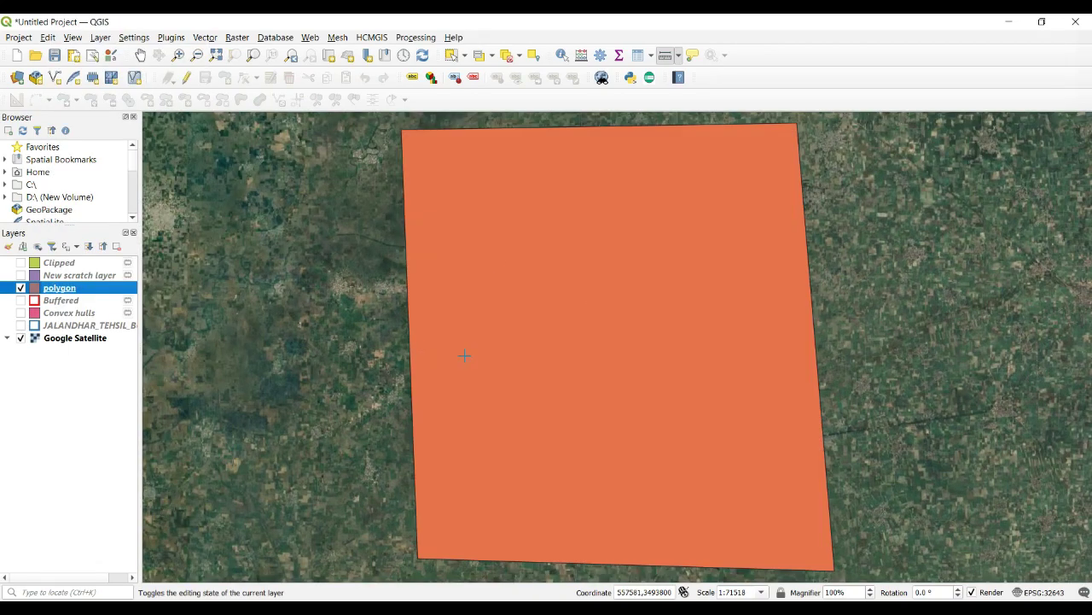
click(21, 275)
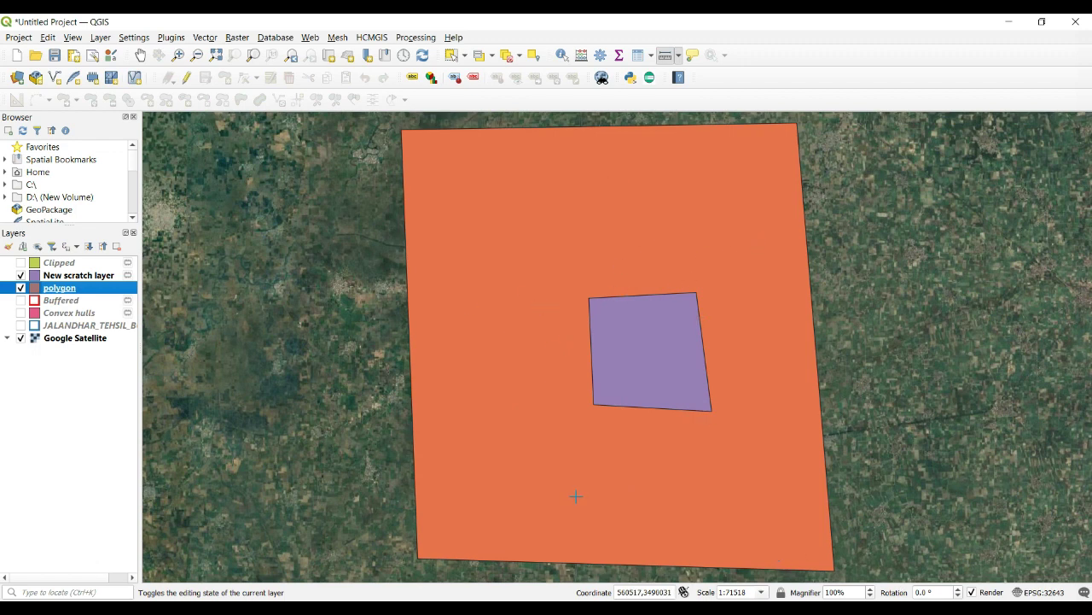
Step: Run Difference with polygon as the input layer and New scratch layer as the overlay, outputting to a temporary layer
click(204, 37)
mouse_move(247, 49)
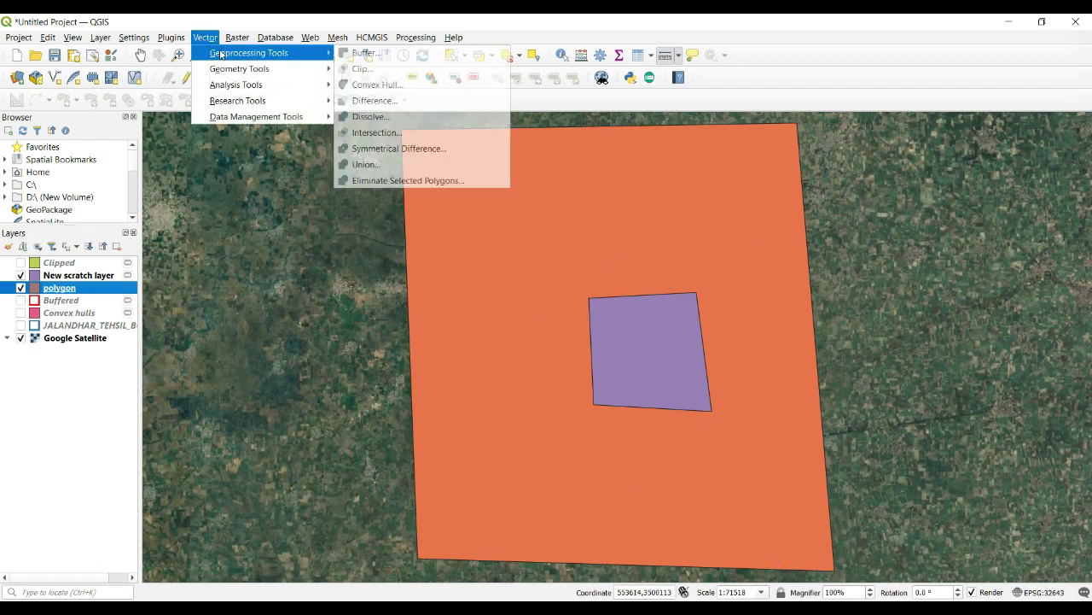
click(400, 104)
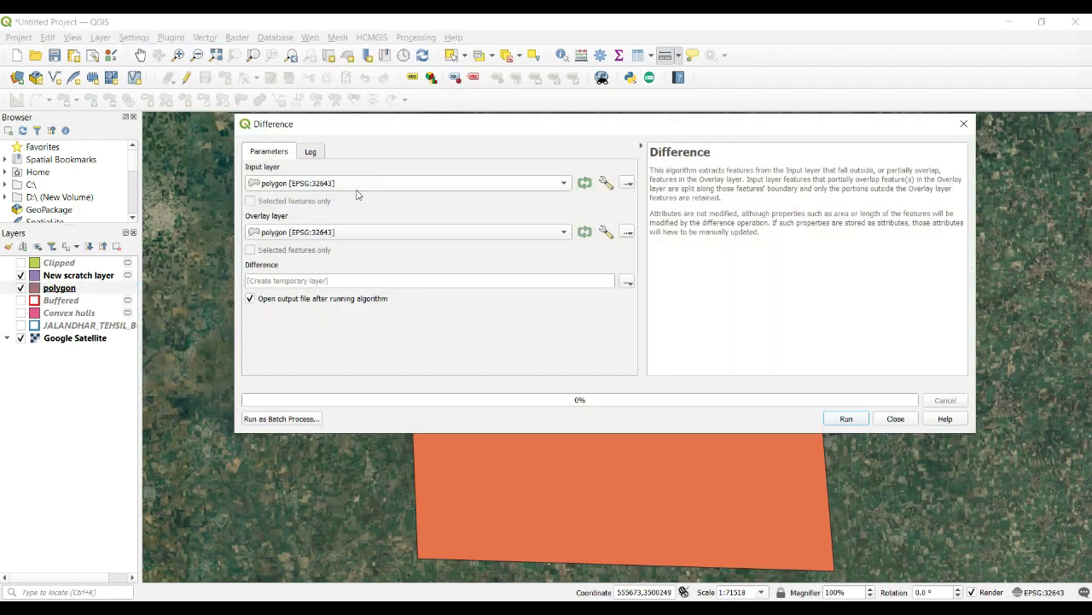
click(360, 184)
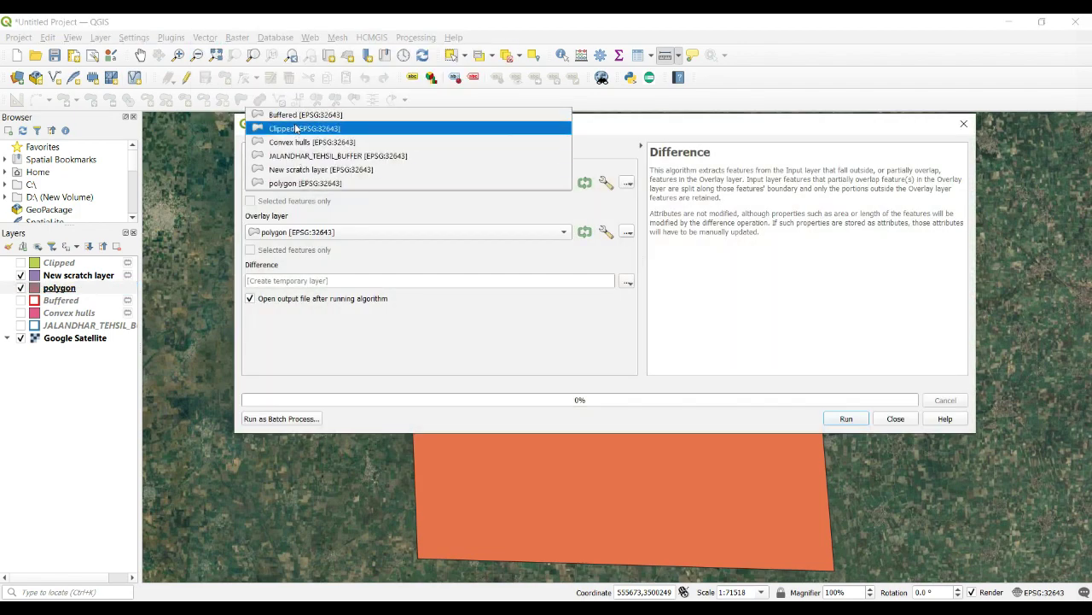
click(302, 182)
click(301, 186)
key(Up)
key(Up)
key(Up)
key(Up)
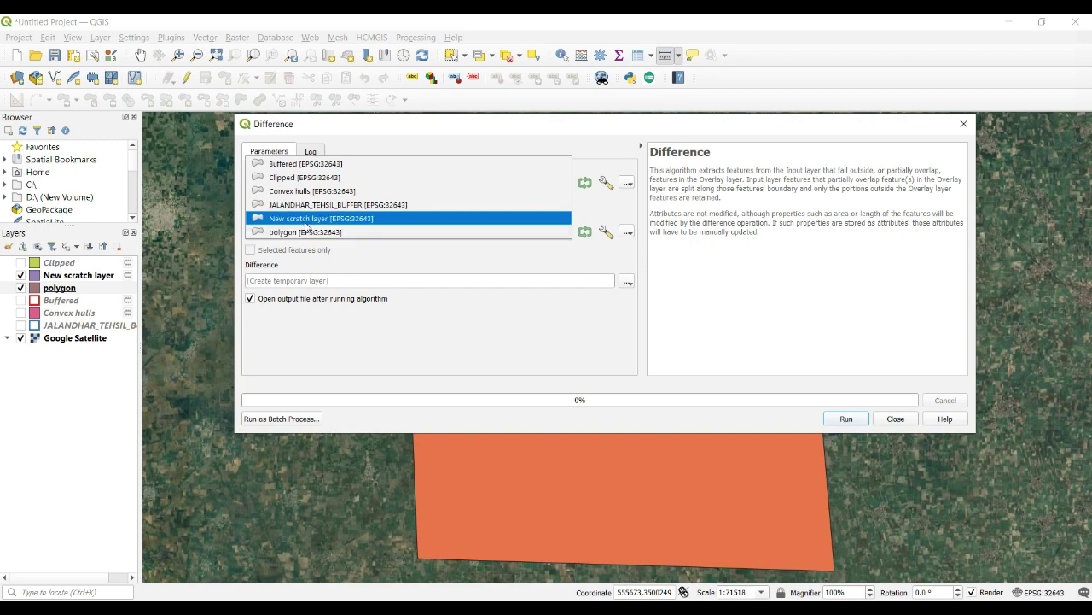
key(Return)
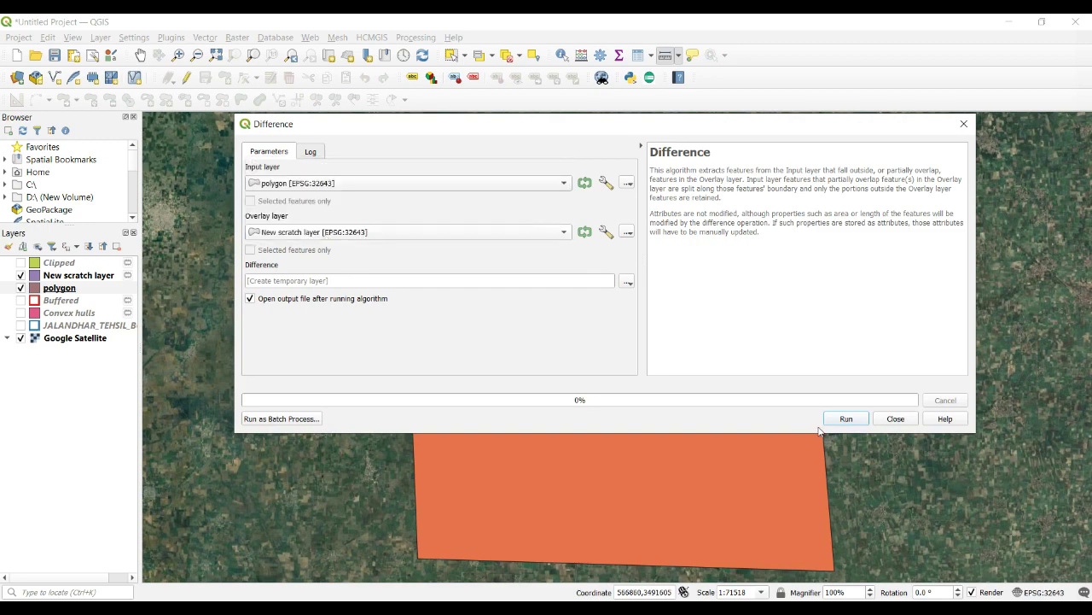
click(843, 419)
click(895, 421)
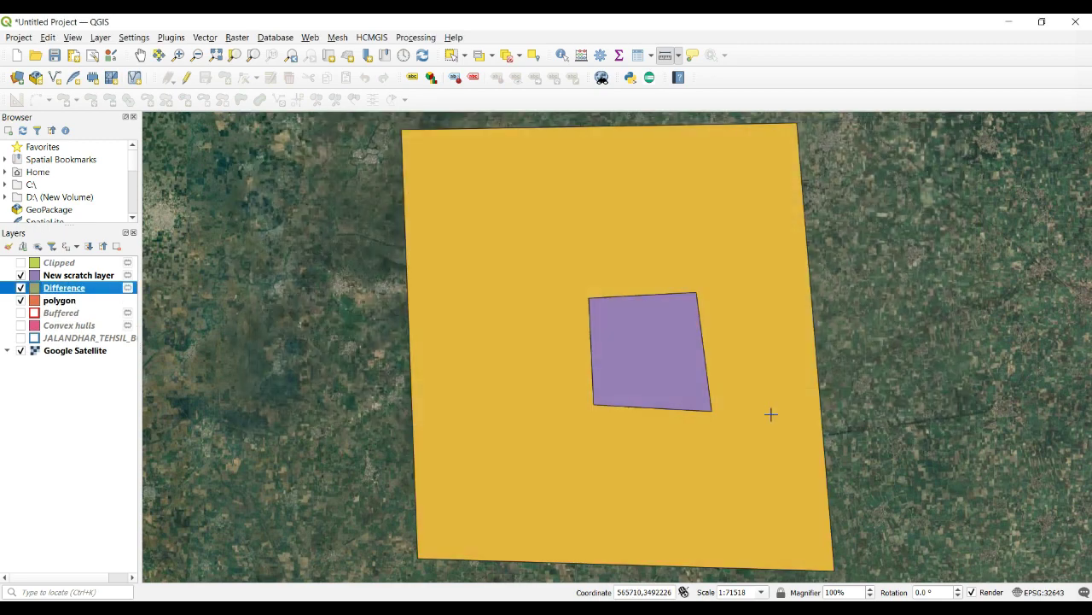
Step: Hide the New scratch layer and polygon layers so the Difference result can be viewed alone
click(21, 275)
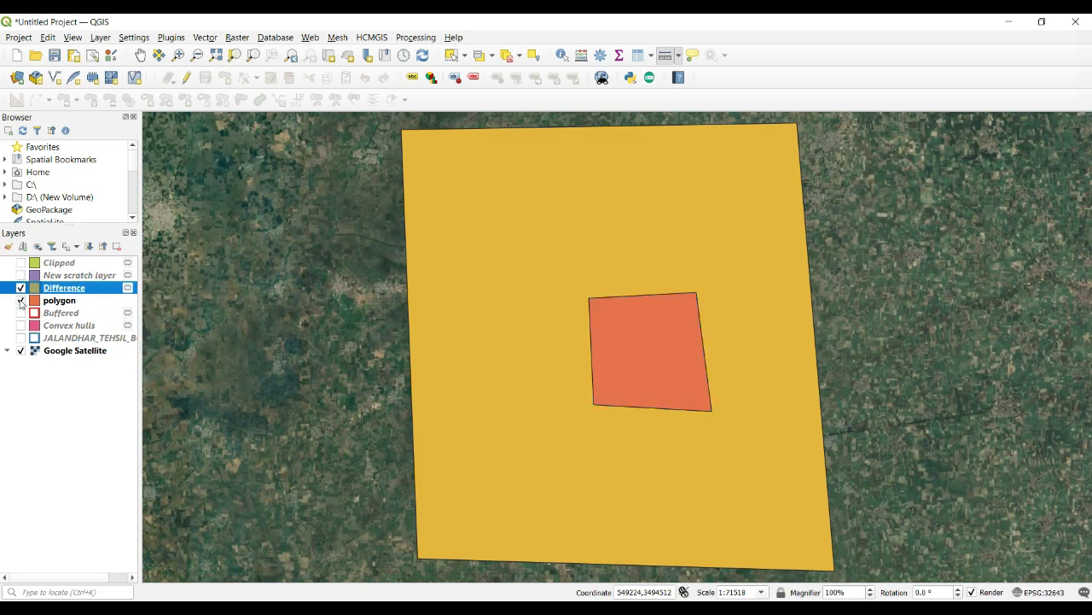
click(20, 300)
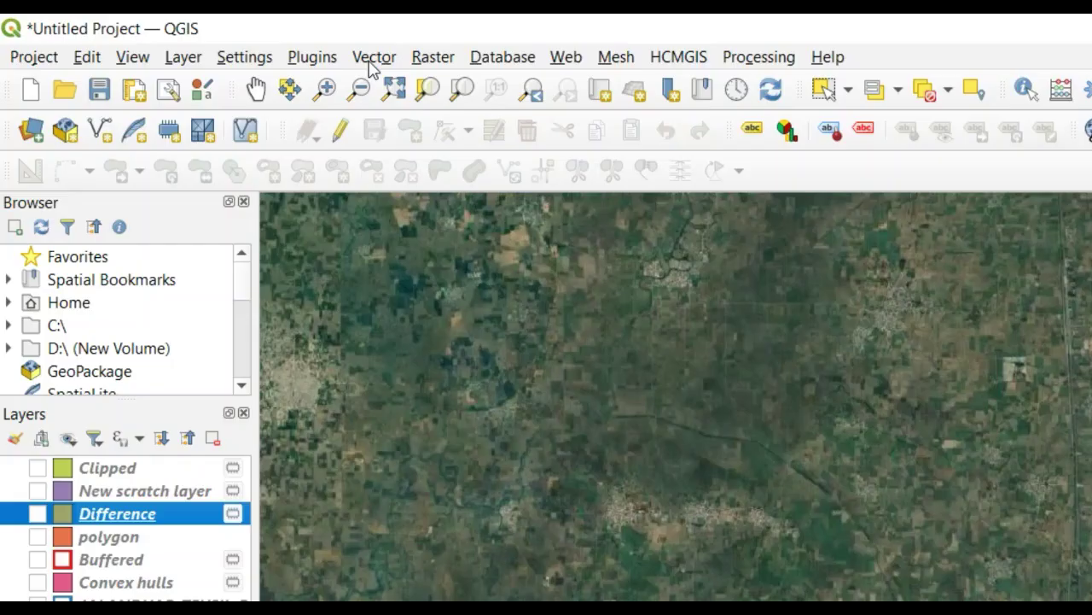
click(205, 38)
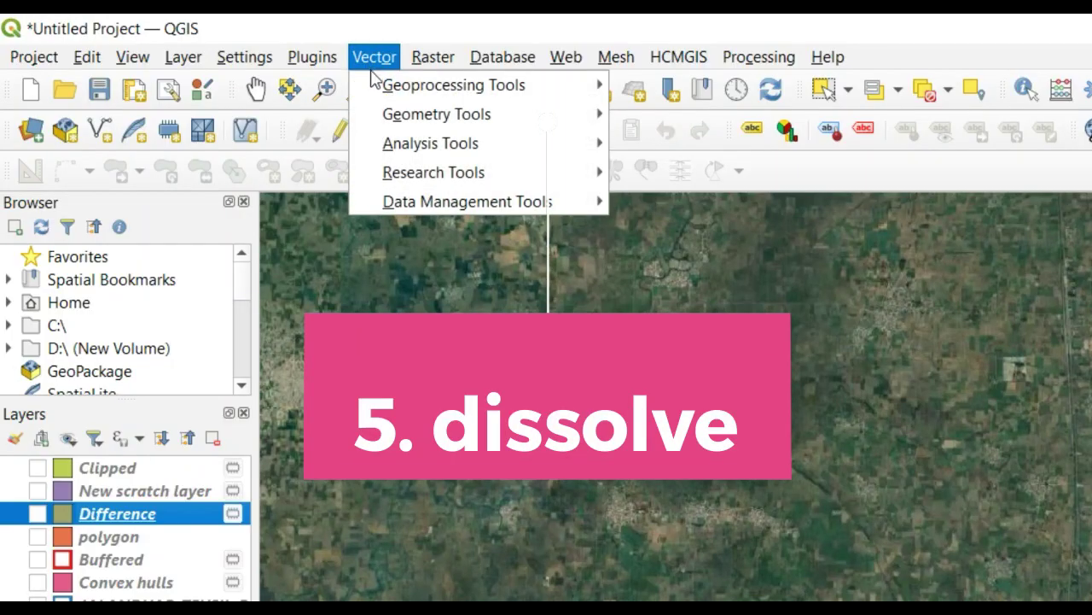
mouse_move(478, 85)
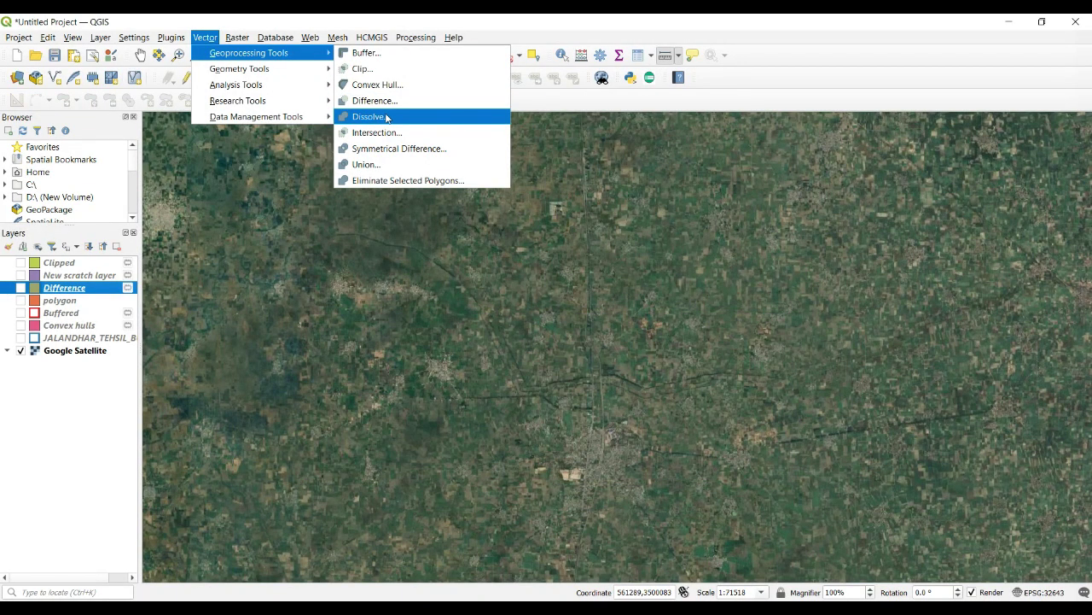
click(68, 373)
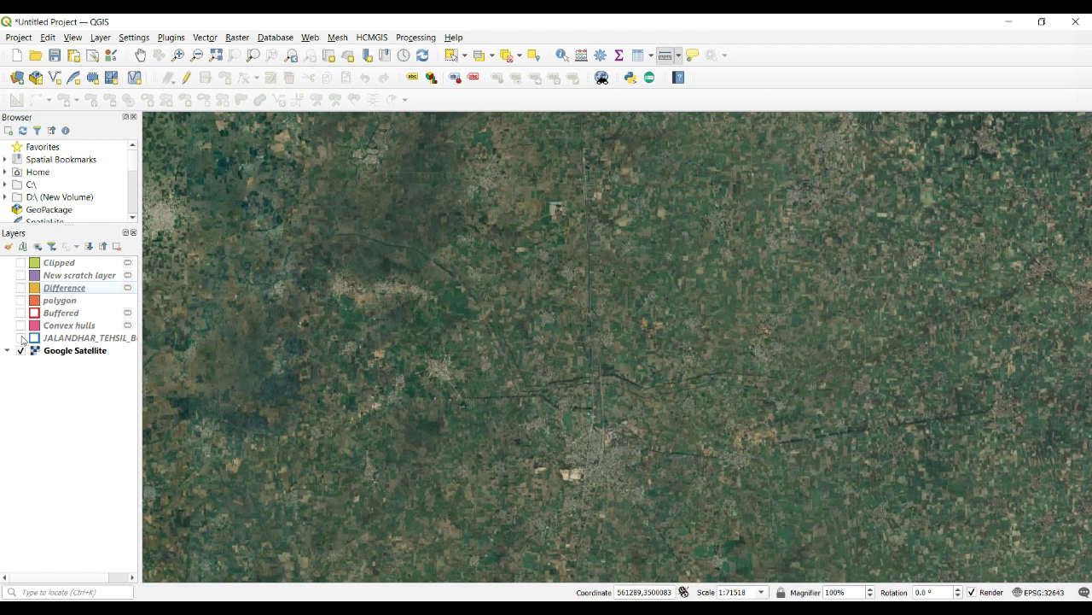
Step: Show the JALANDHAR_TEHSIL_BUFFER layer at its full extent and examine the two overlapping buffers near the centre
click(22, 339)
click(78, 338)
right_click(78, 338)
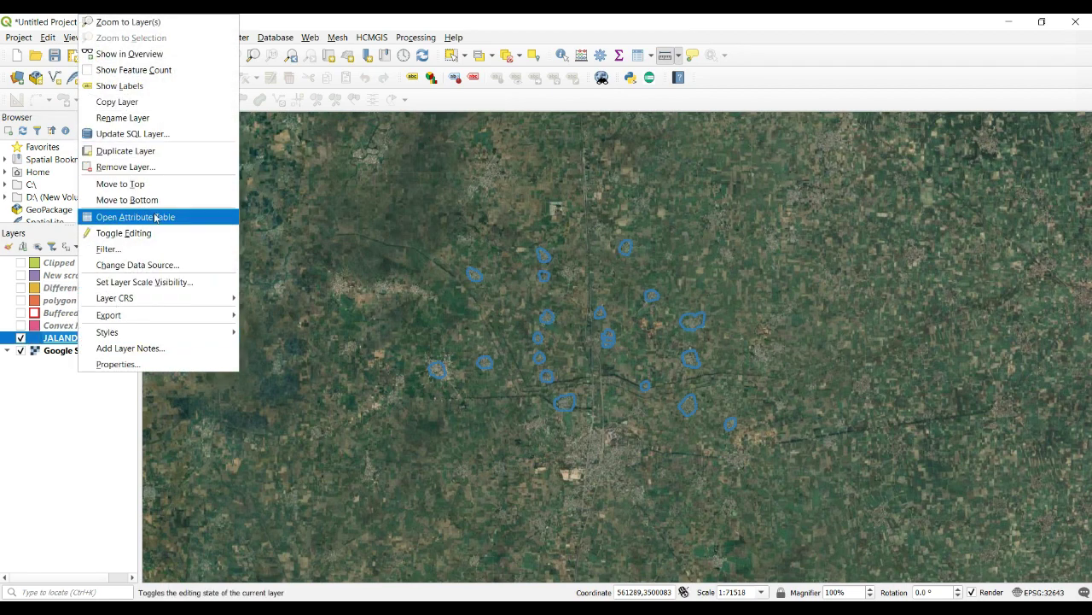
click(128, 22)
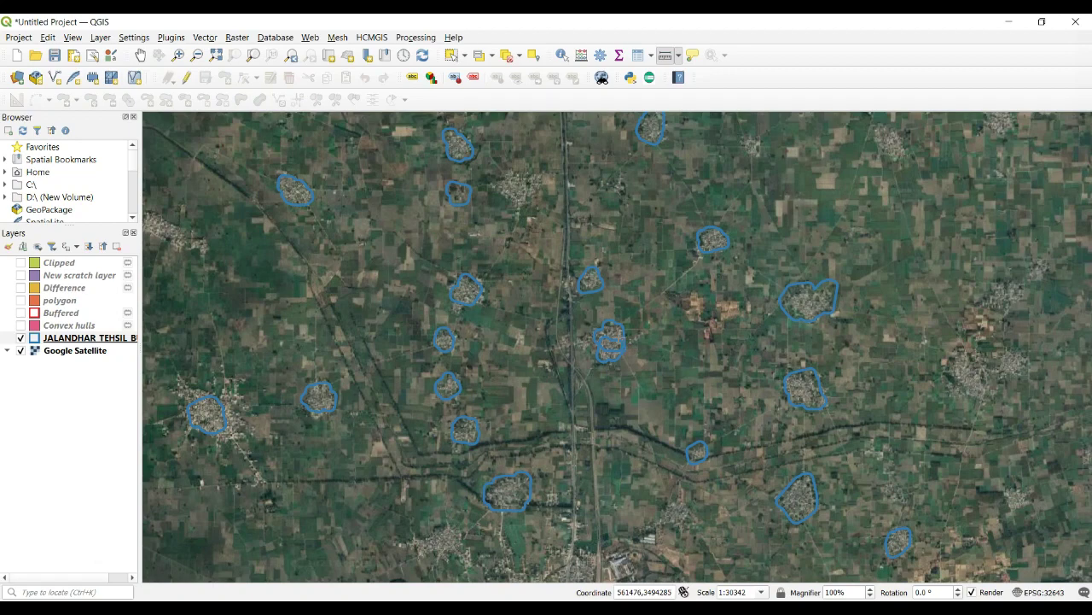
scroll(626, 343, up, 3)
scroll(563, 339, down, 4)
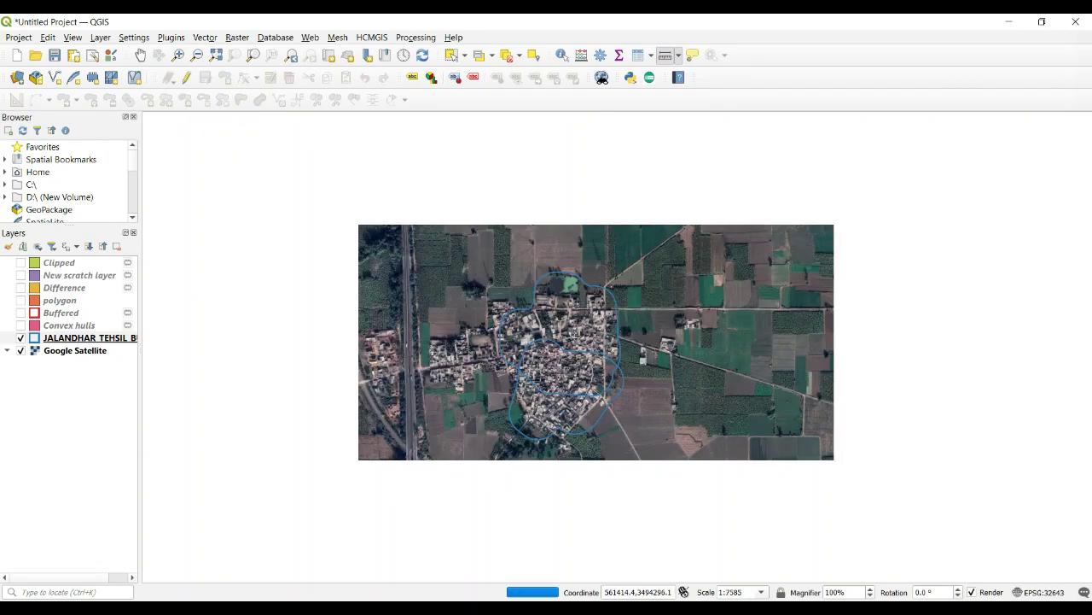
scroll(611, 336, up, 1)
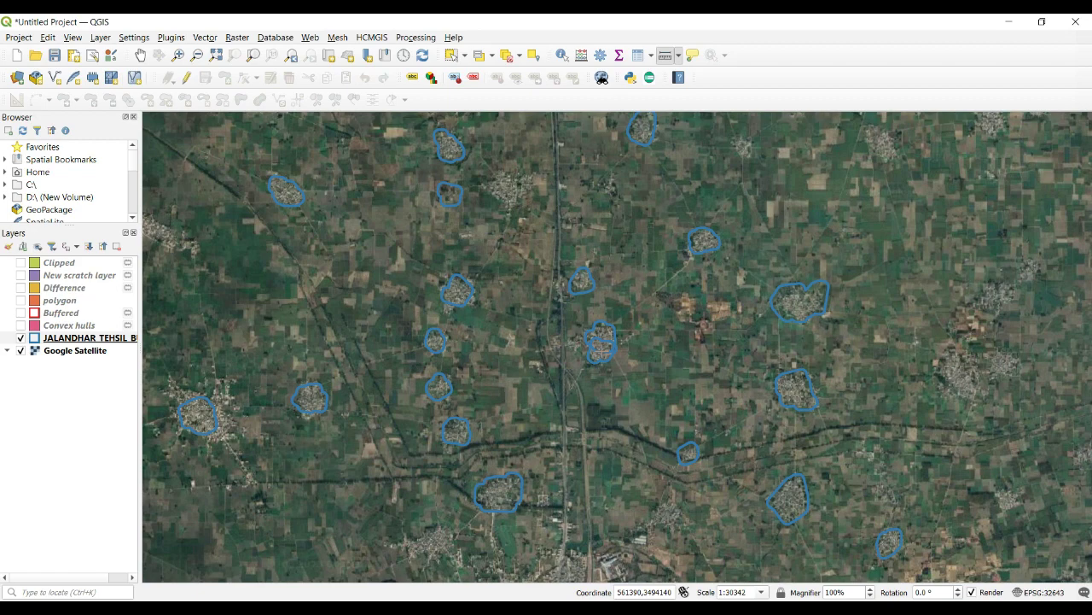
Step: Select the two overlapping central buffers in JALANDHAR_TEHSIL_BUFFER and check their VILLAGE values in the attribute table
click(91, 339)
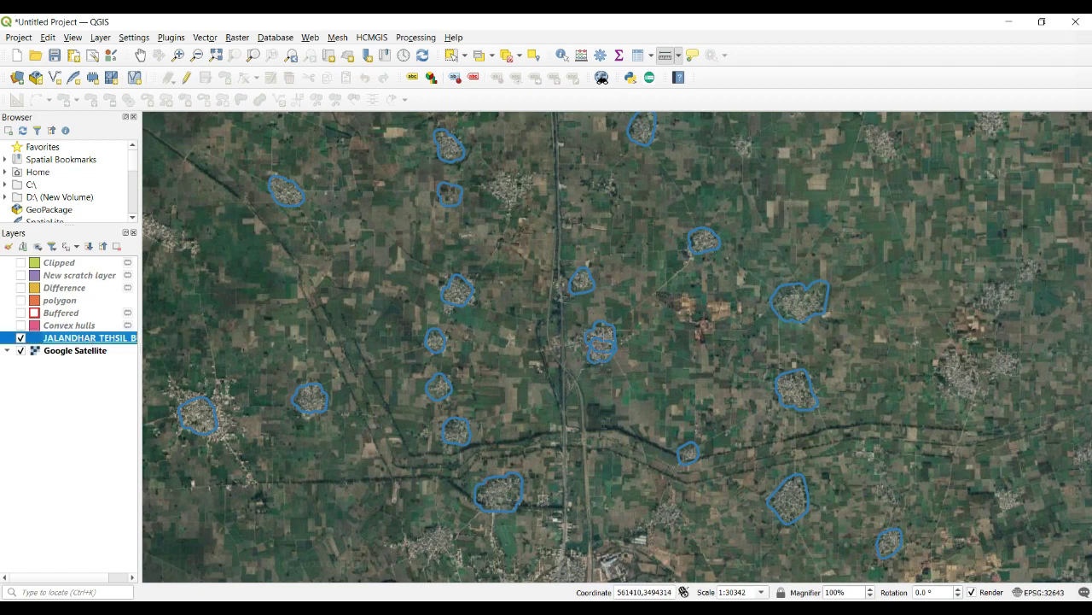
right_click(101, 343)
click(451, 54)
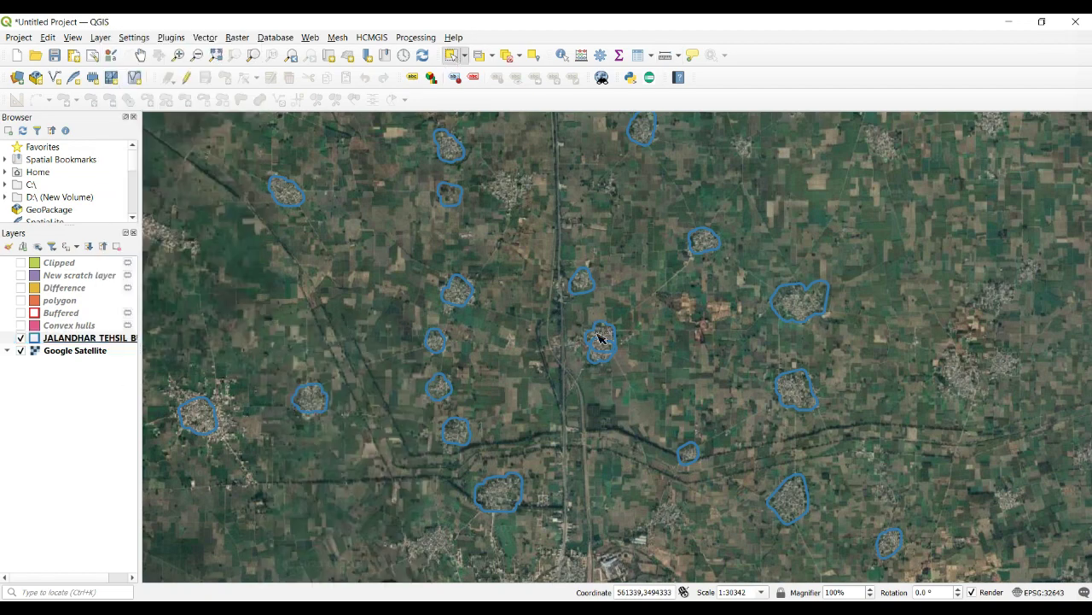
click(600, 339)
right_click(132, 340)
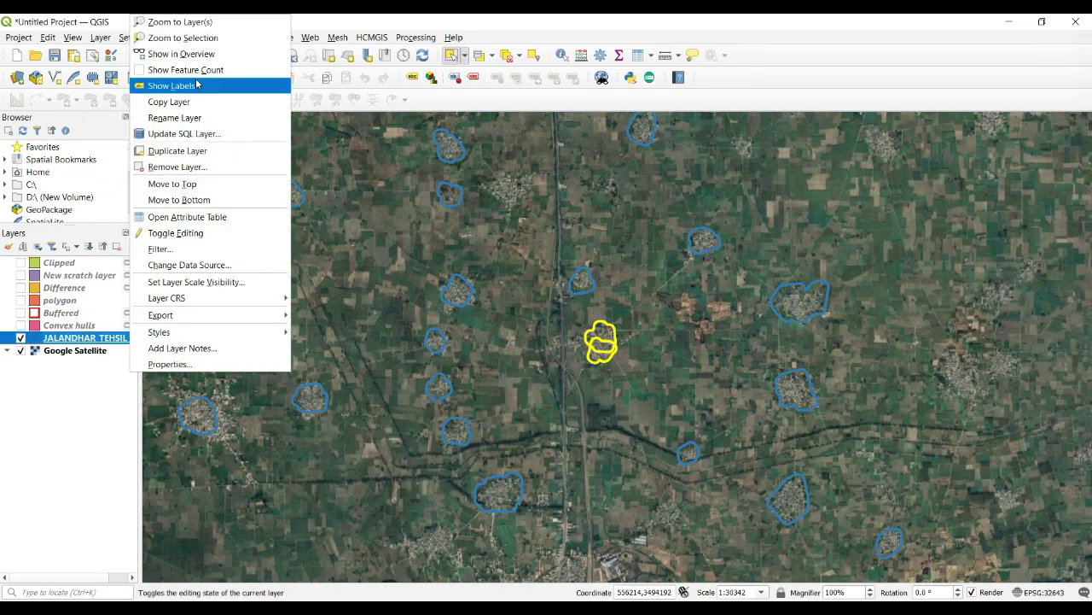
click(183, 216)
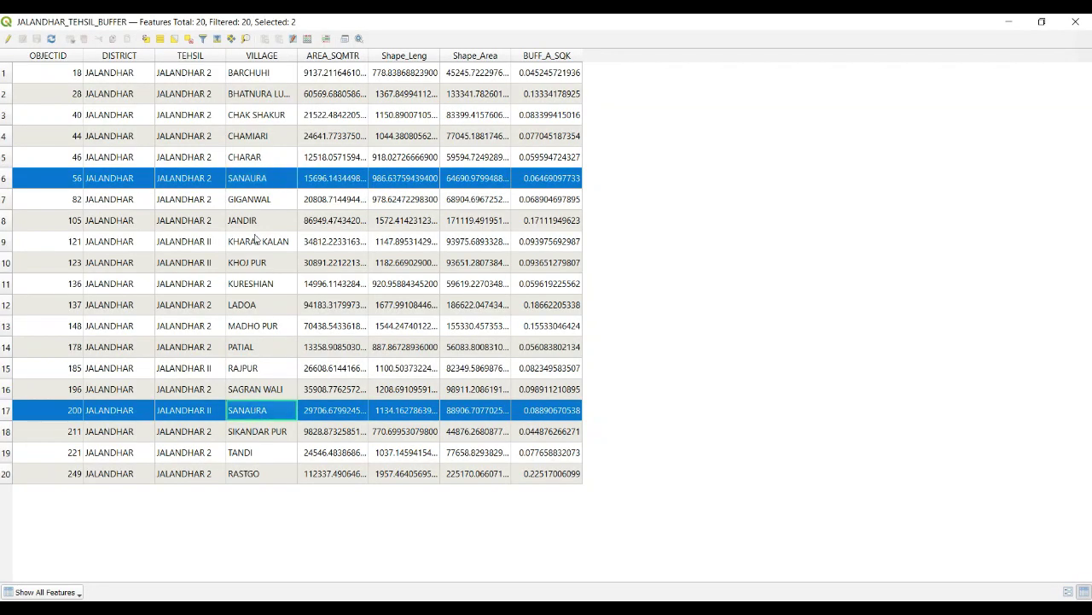
click(1008, 22)
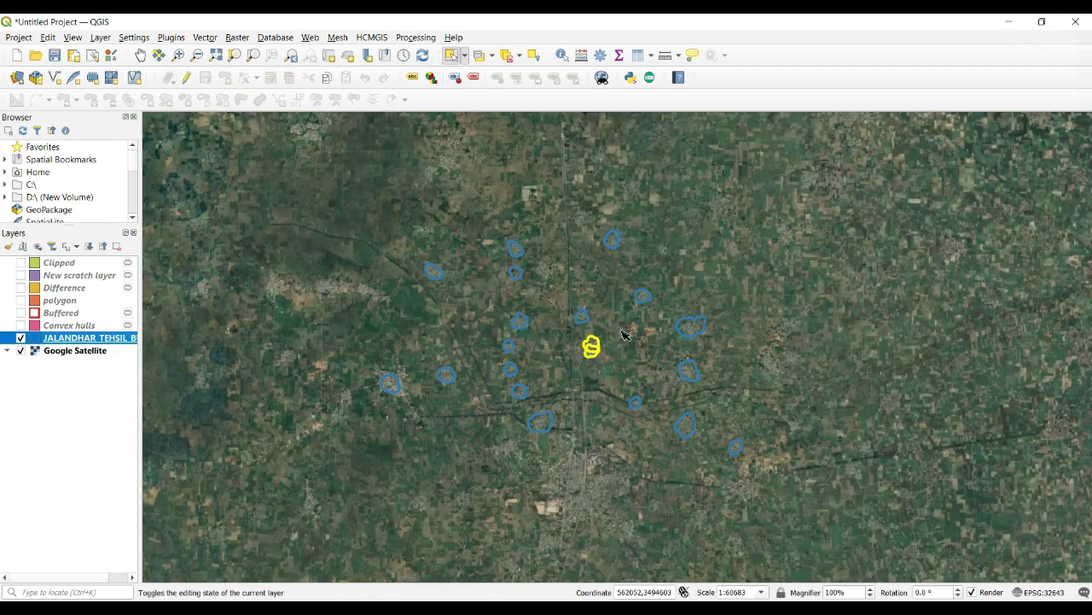
Step: Clear the selection of the two overlapping buffers and look over all the village outlines
click(508, 313)
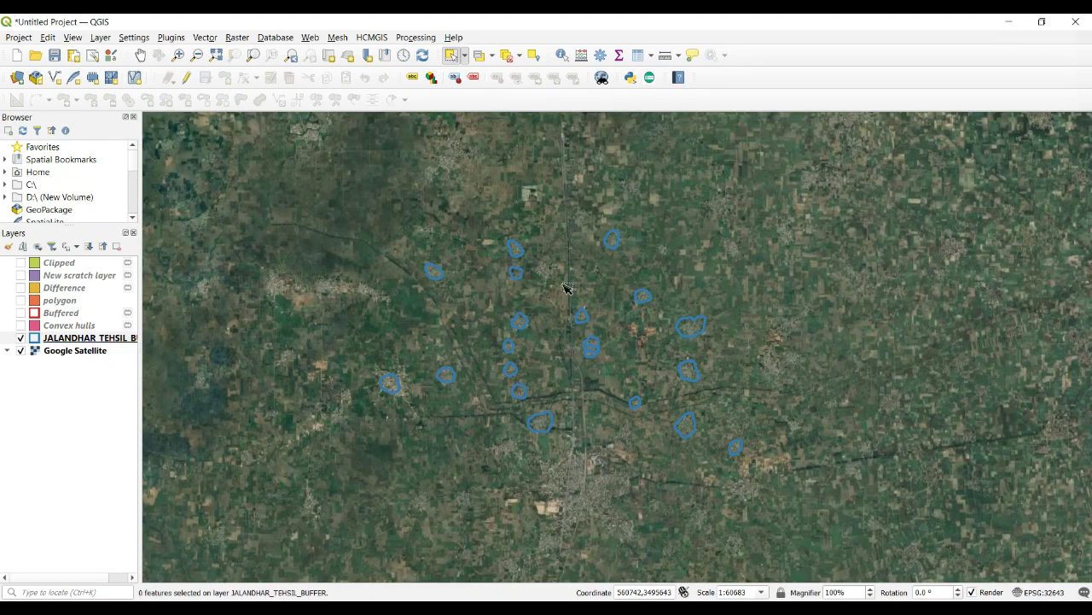
scroll(601, 353, up, 1)
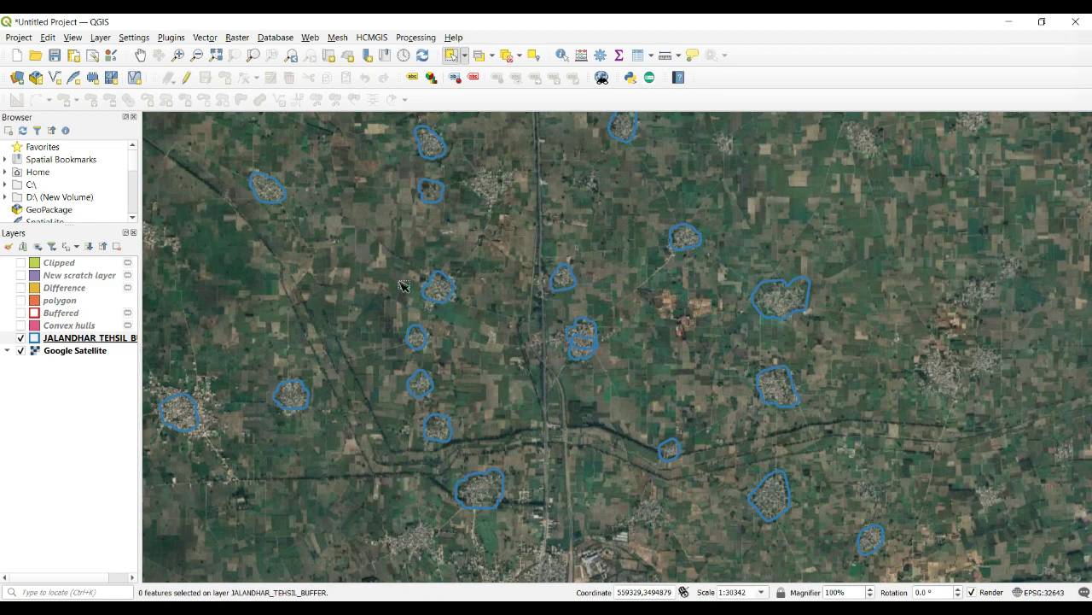
scroll(629, 411, down, 1)
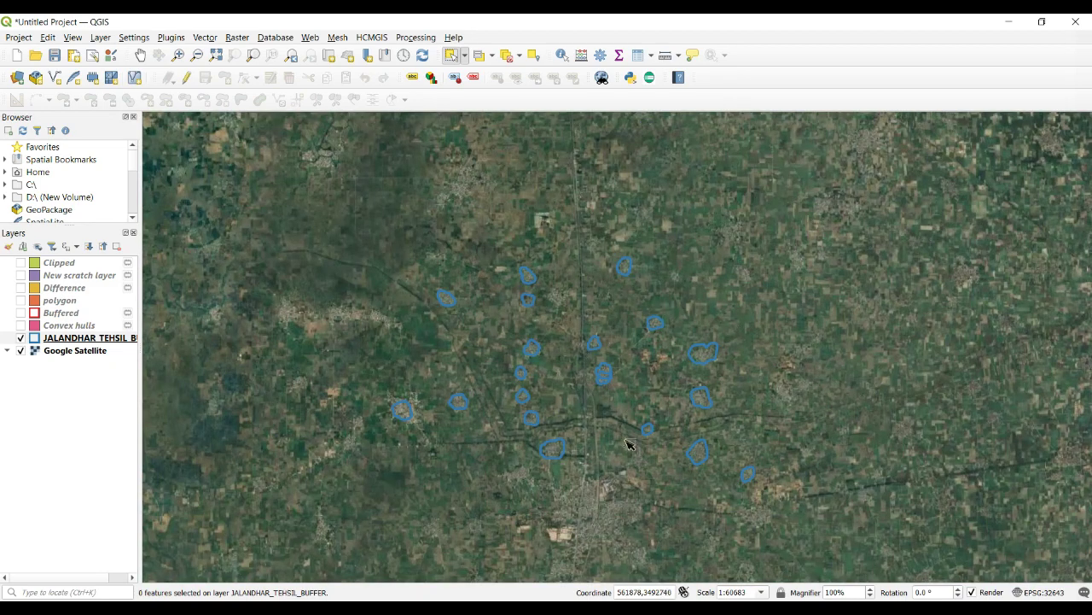
Step: Run Dissolve on JALANDHAR_TEHSIL_BUFFER using the VILLAGE field, with the output as a temporary layer
click(198, 39)
mouse_move(257, 53)
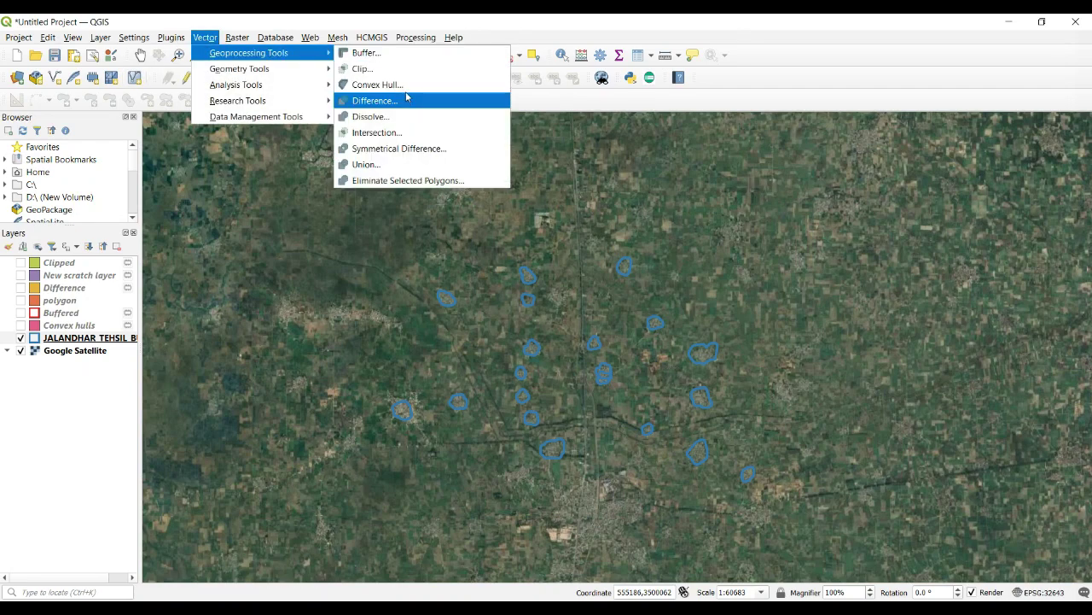
click(408, 116)
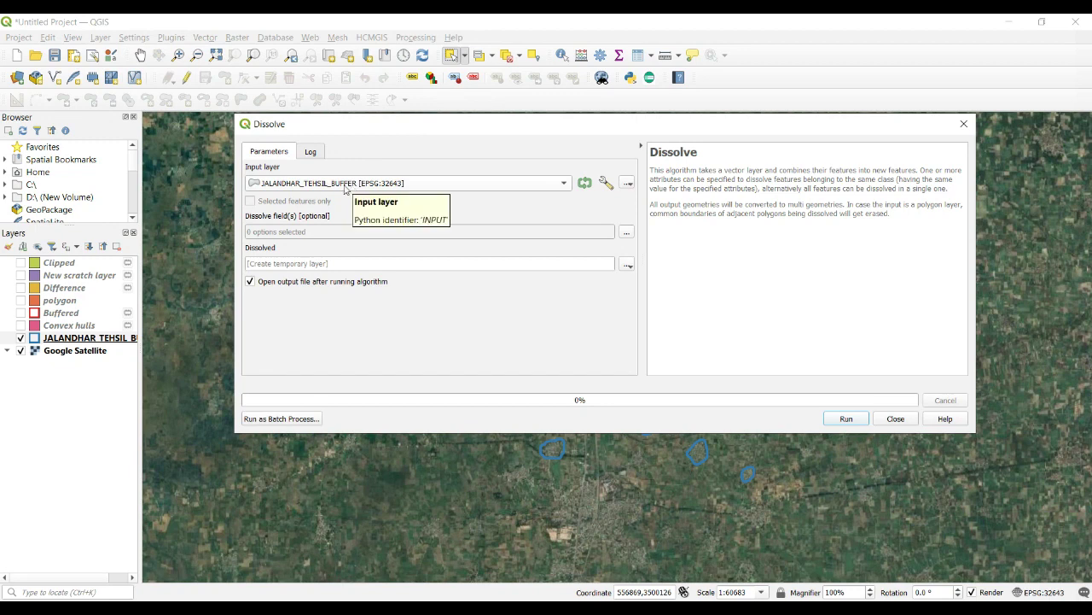
click(283, 186)
click(286, 182)
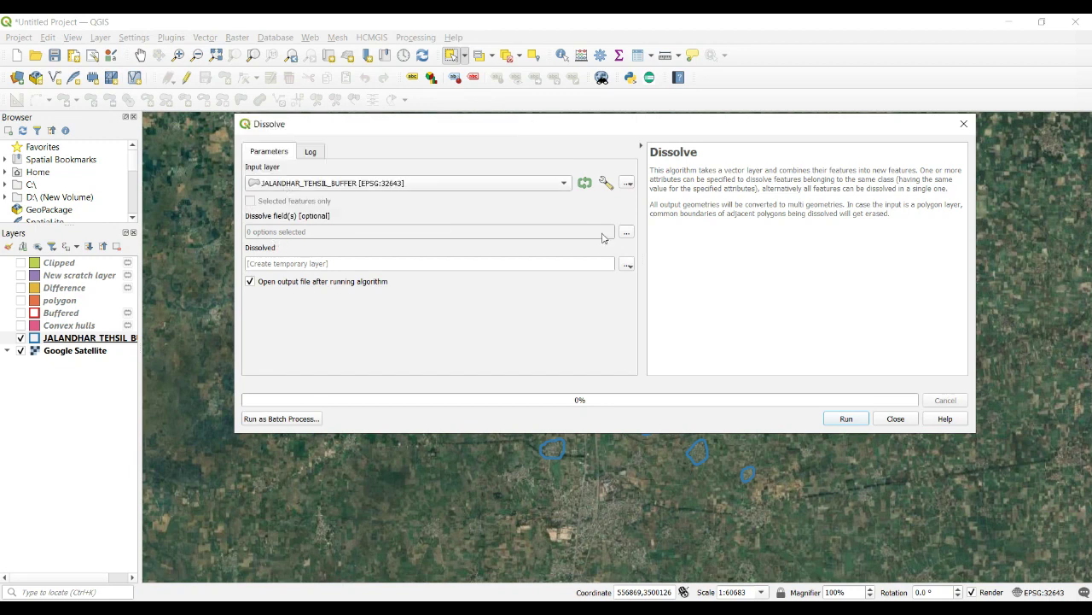
click(627, 233)
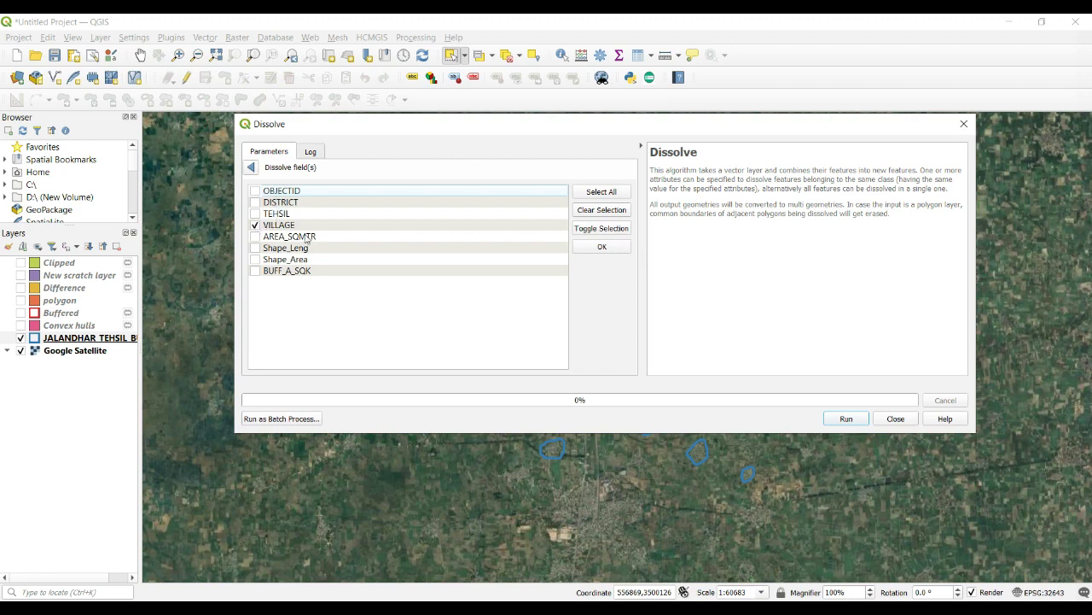
click(602, 247)
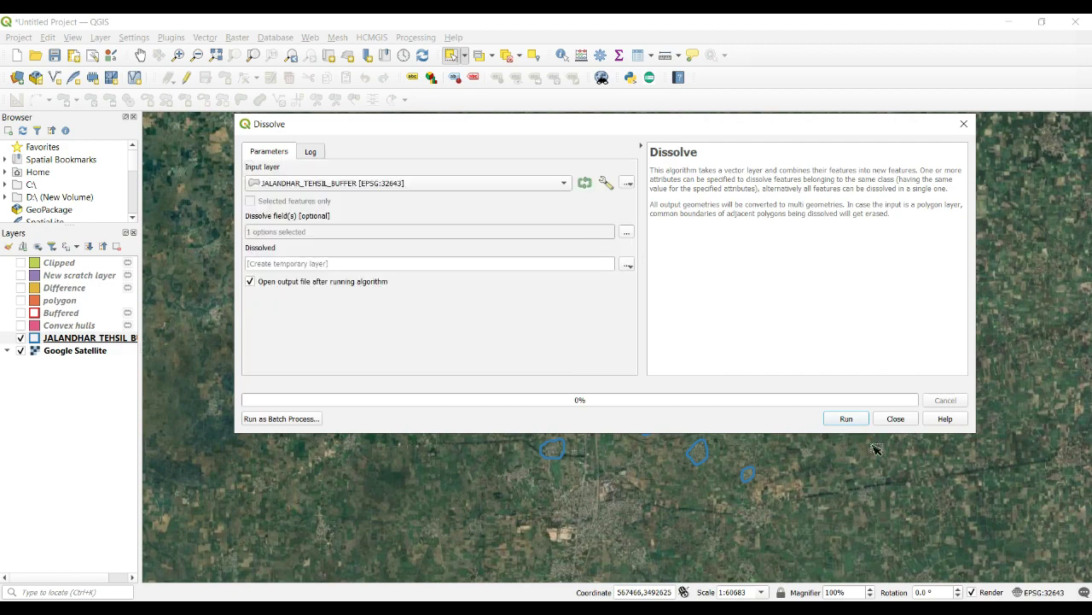
click(845, 419)
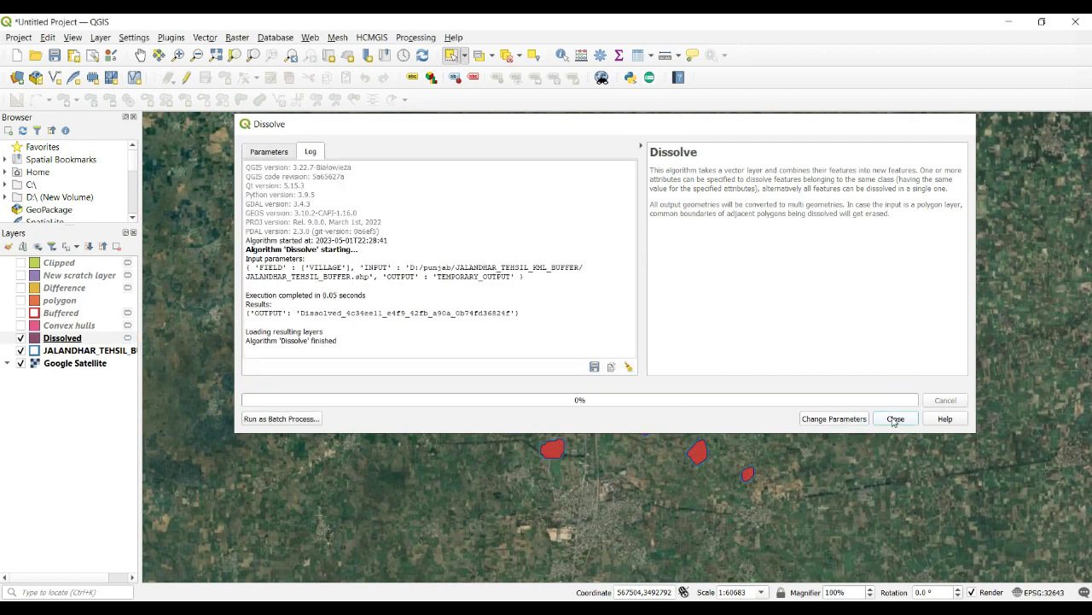
click(895, 419)
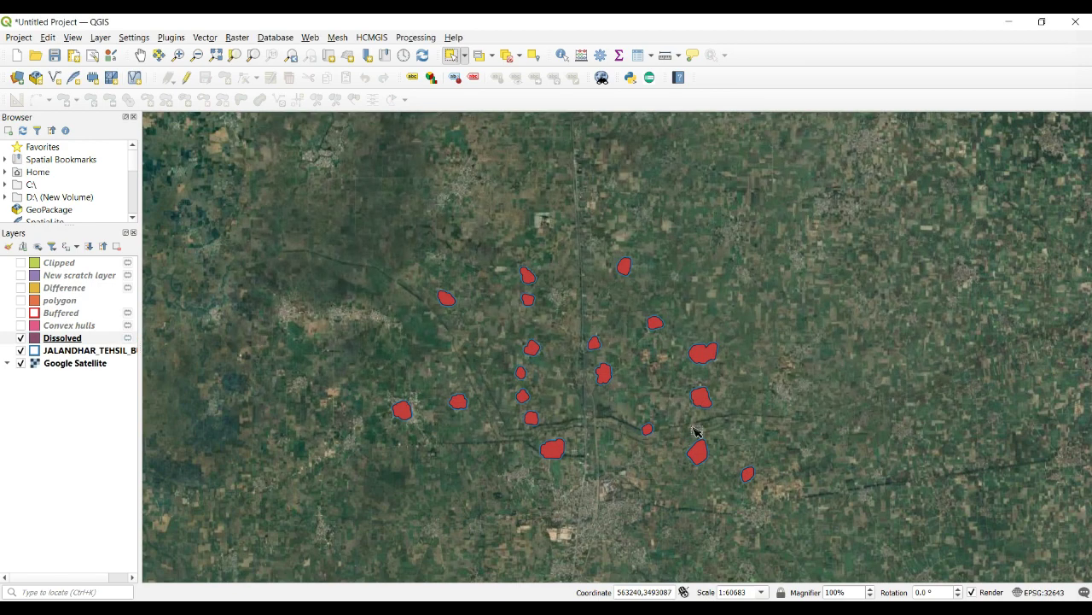
Step: Compare the dissolved polygon with the two overlapping central buffer outlines by hiding and showing the Dissolved layer
scroll(603, 370, down, 1)
scroll(604, 376, up, 1)
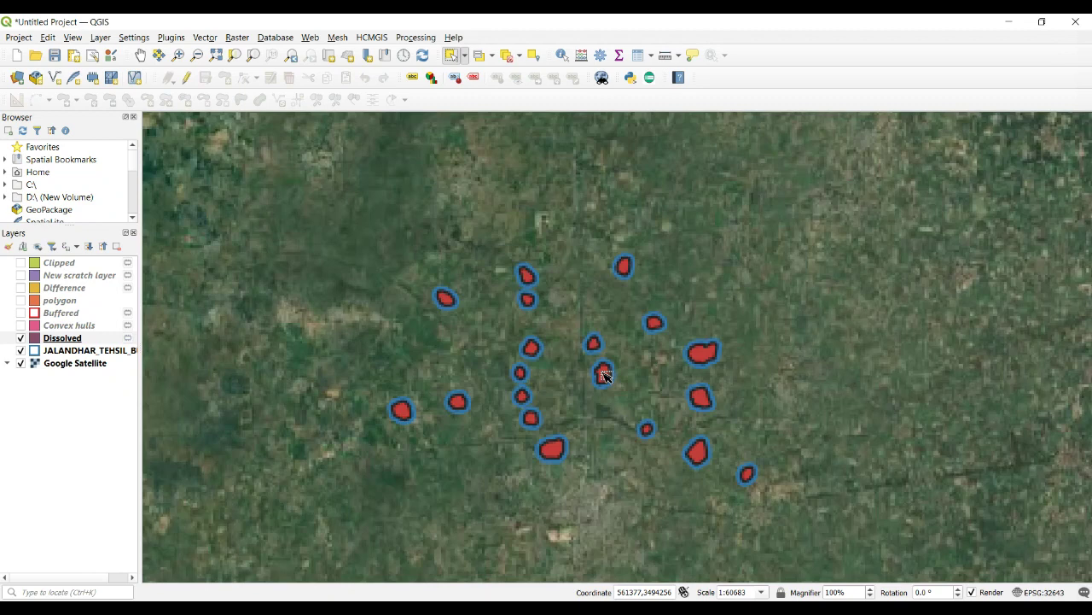
scroll(603, 374, up, 3)
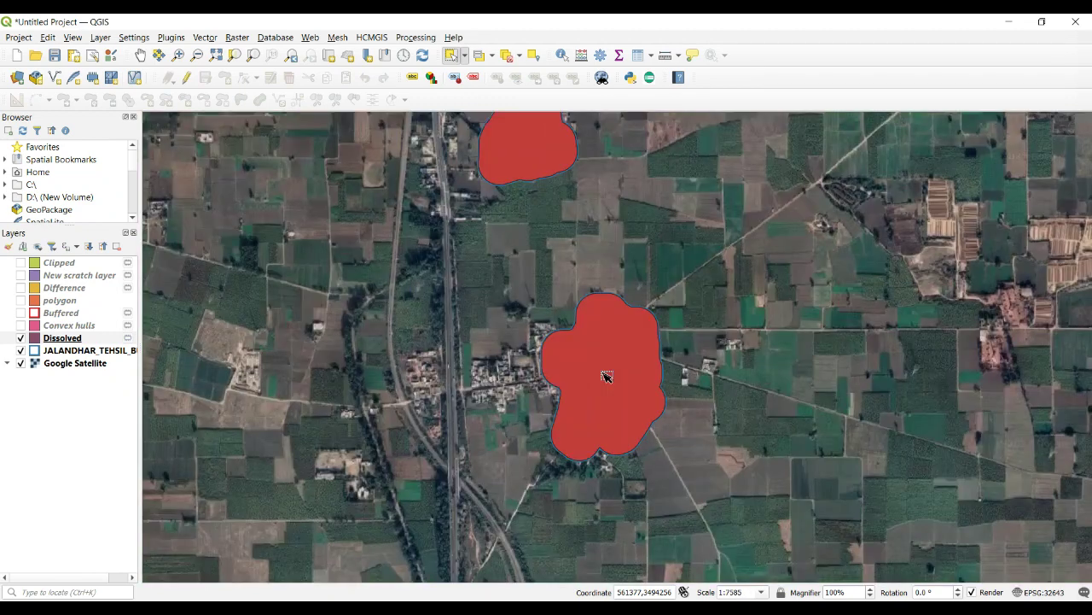
click(20, 338)
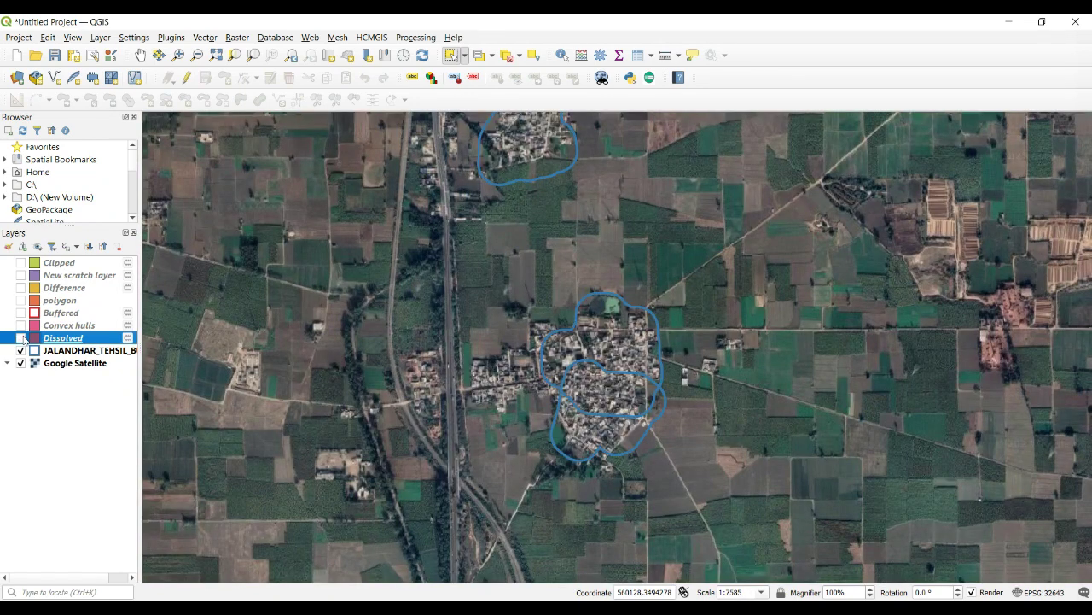
click(20, 338)
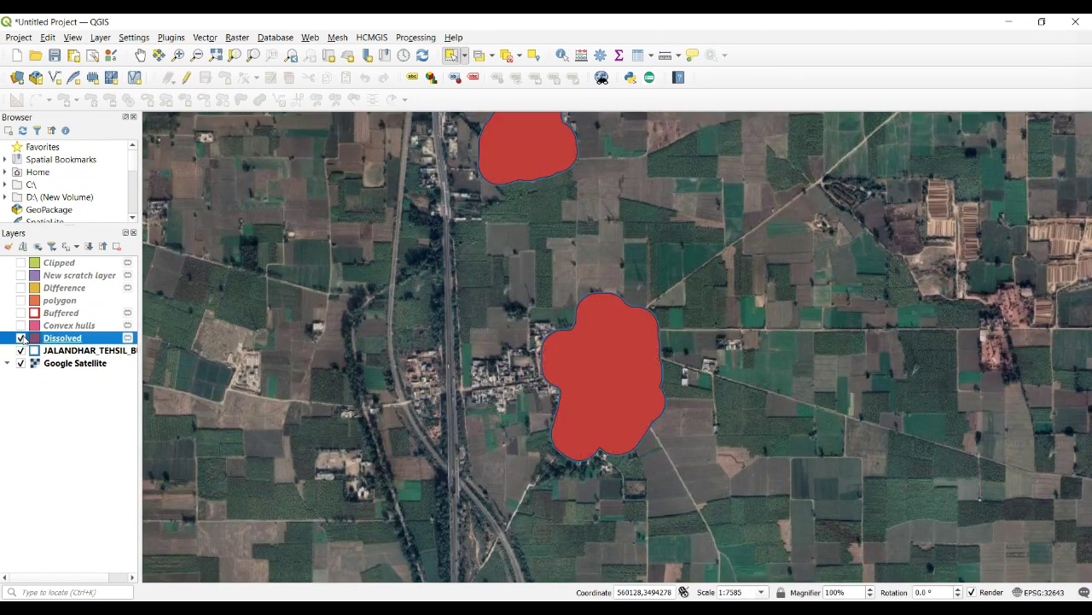
click(20, 338)
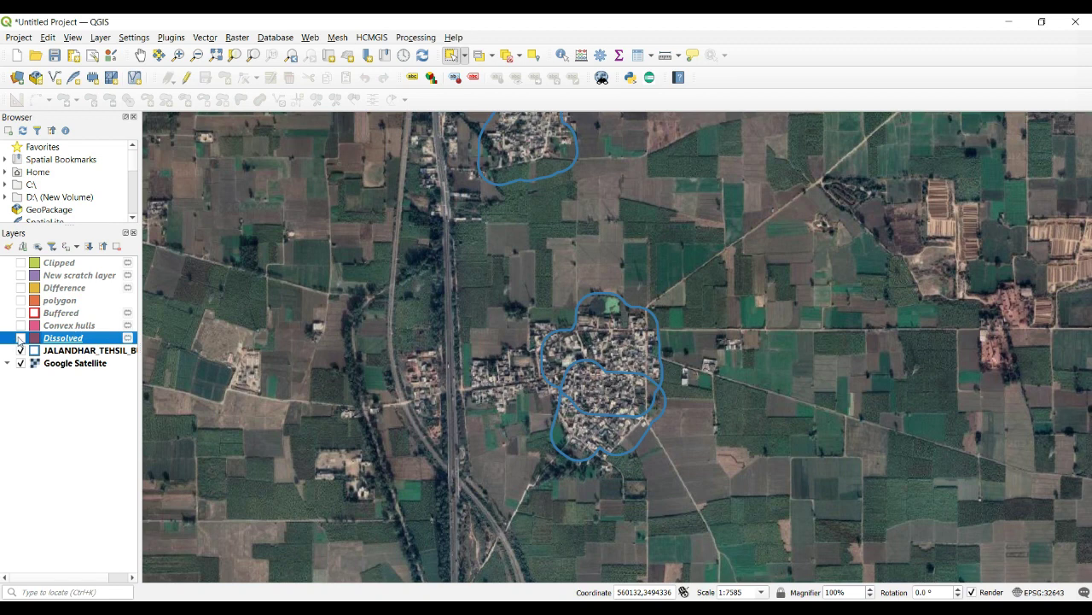
Step: Show the Dissolved layer over the central buffers once more and hide it again
click(20, 338)
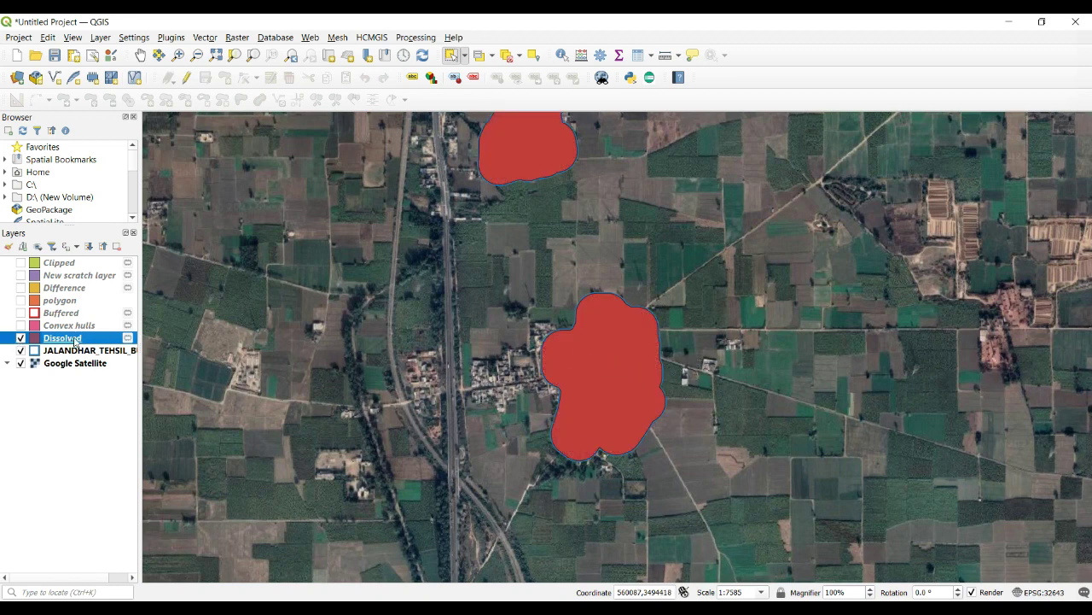
key(space)
click(594, 367)
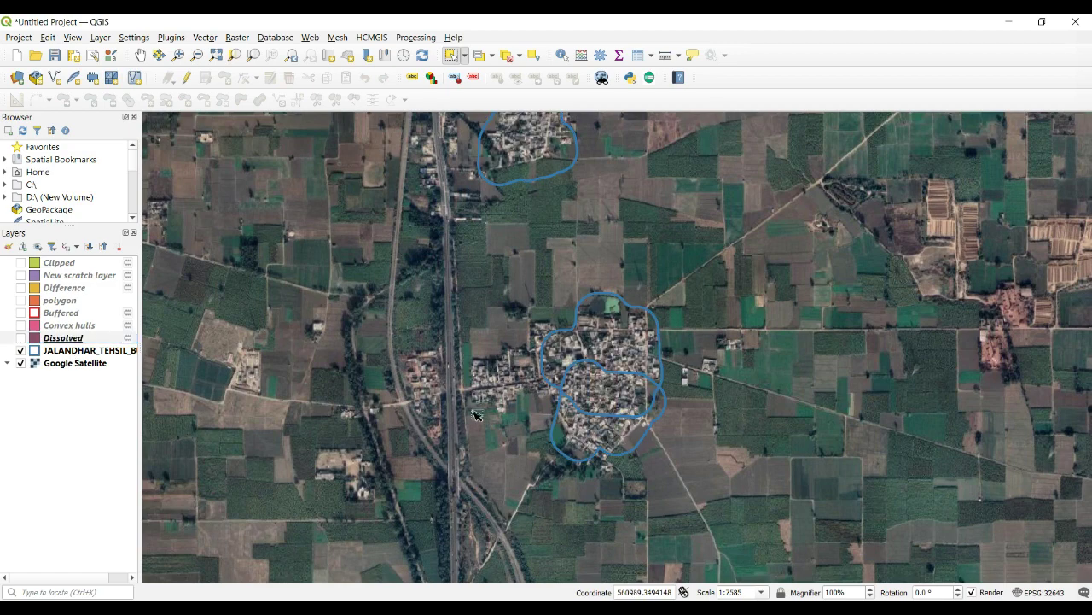
Step: Select the two overlapping central buffers and open the JALANDHAR_TEHSIL_BUFFER attribute table in edit mode
right_click(68, 351)
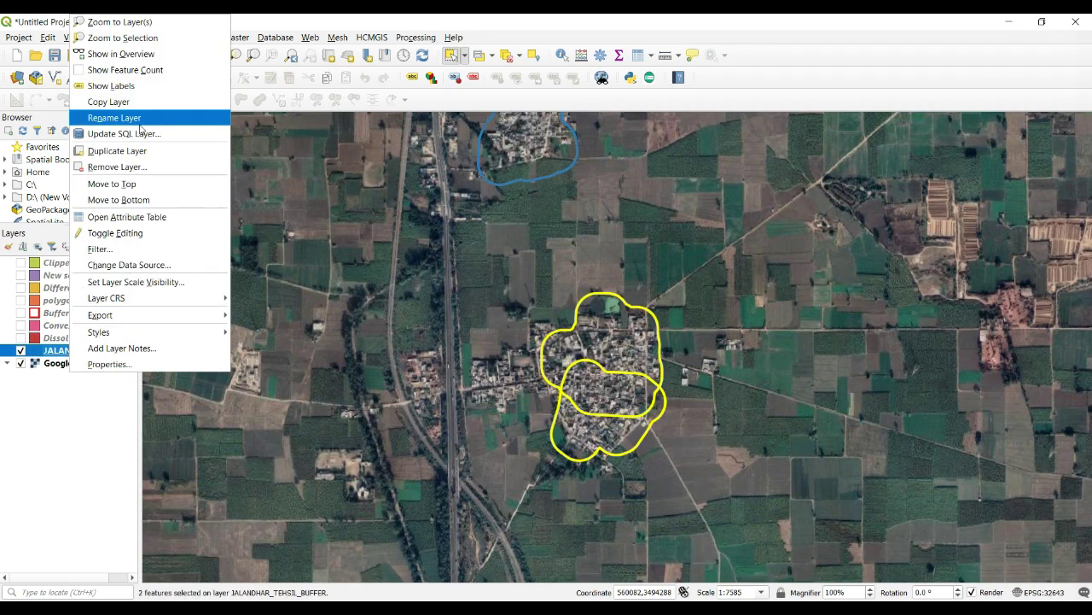
click(126, 217)
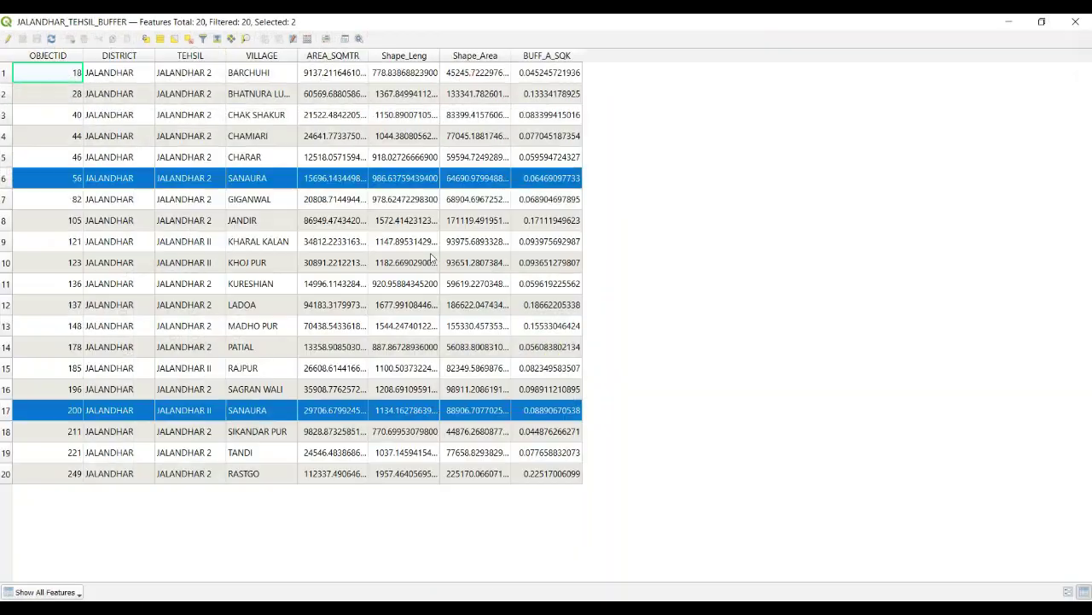
click(8, 40)
Step: Change the VILLAGE value of the selected record with OBJECTID 200 to "SANAURA village"
double_click(269, 429)
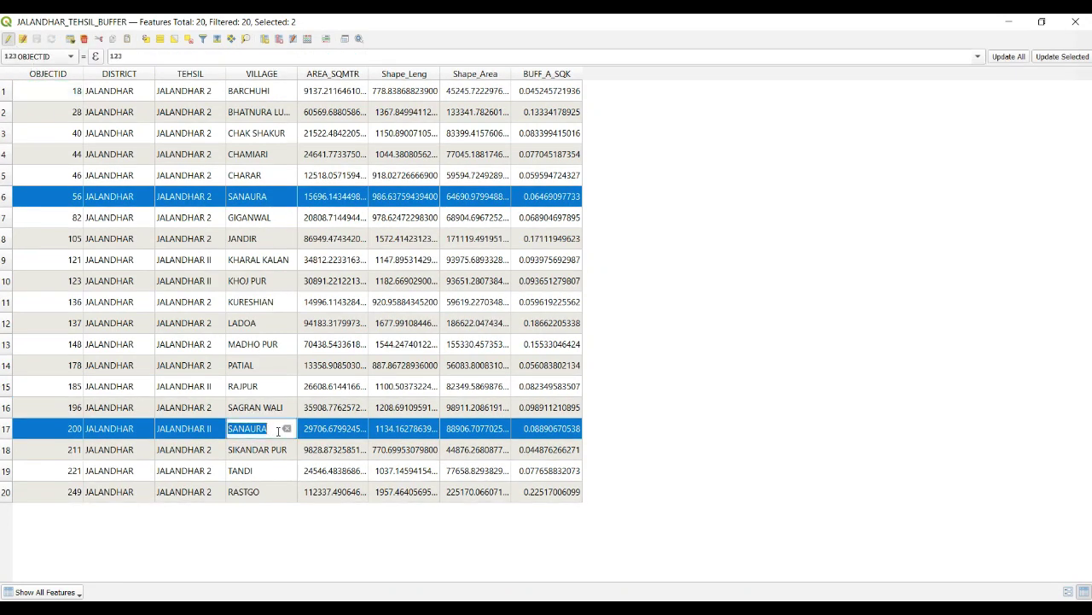
text(SANAURA village)
key(Return)
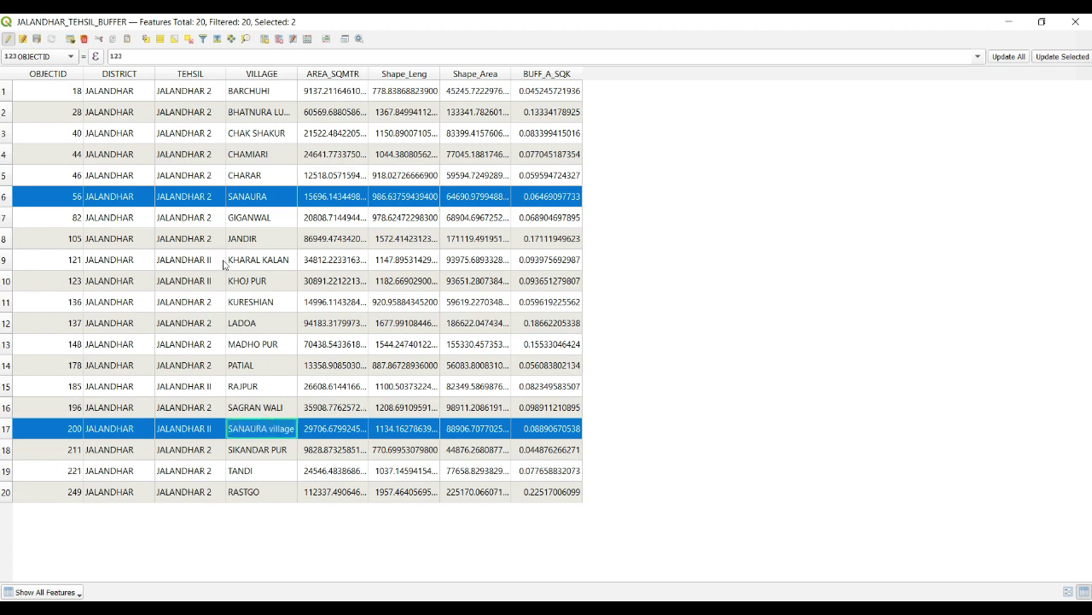
Step: Set the VILLAGE value of the record with OBJECTID 200 to "rampur" and return to the map
double_click(285, 431)
text(r)
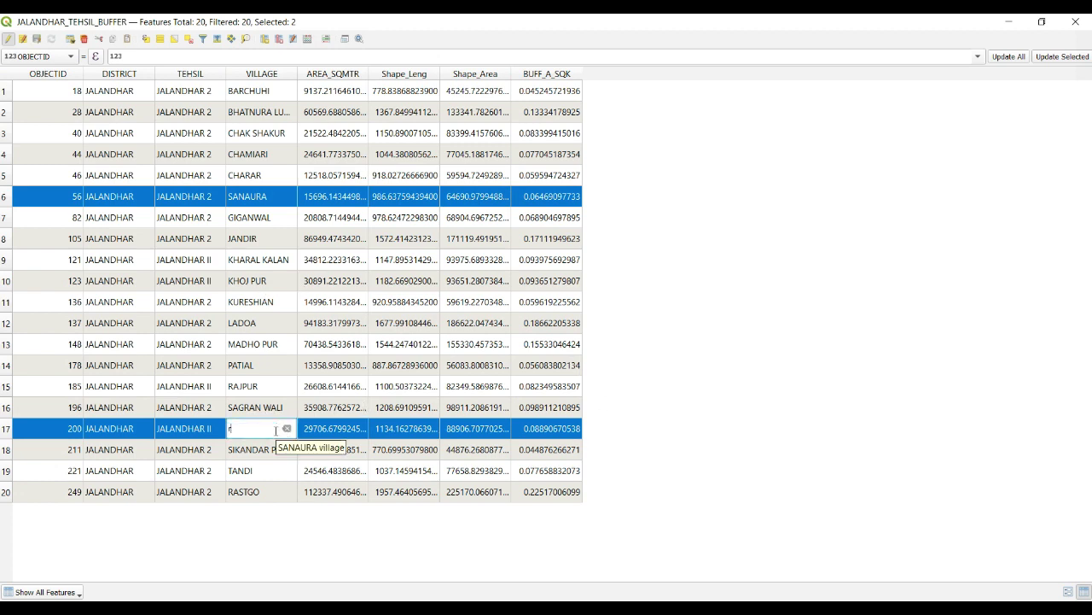
text(ampur)
key(Return)
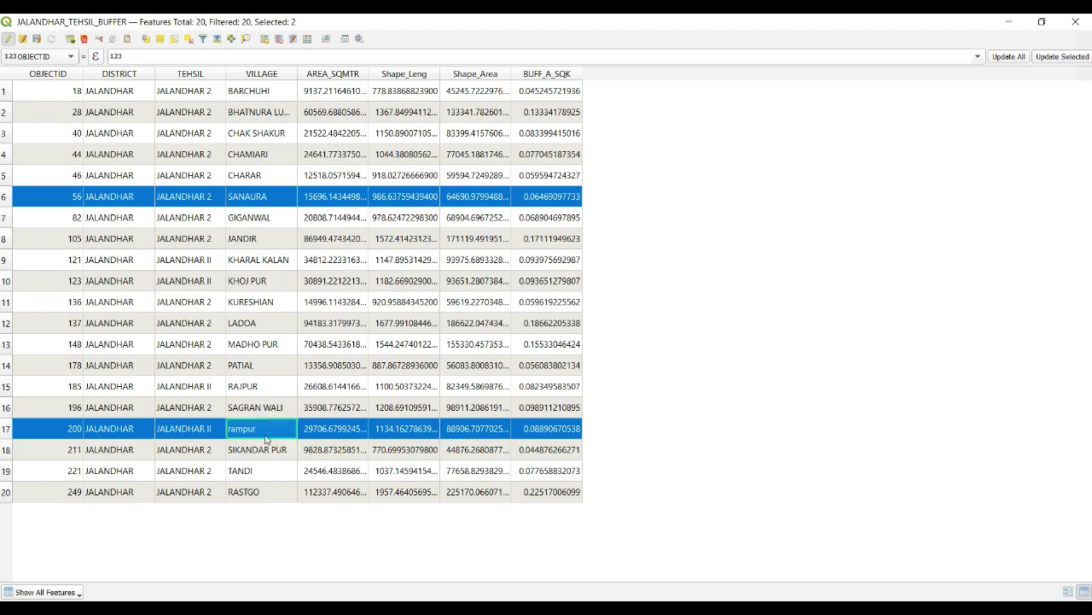
click(1008, 20)
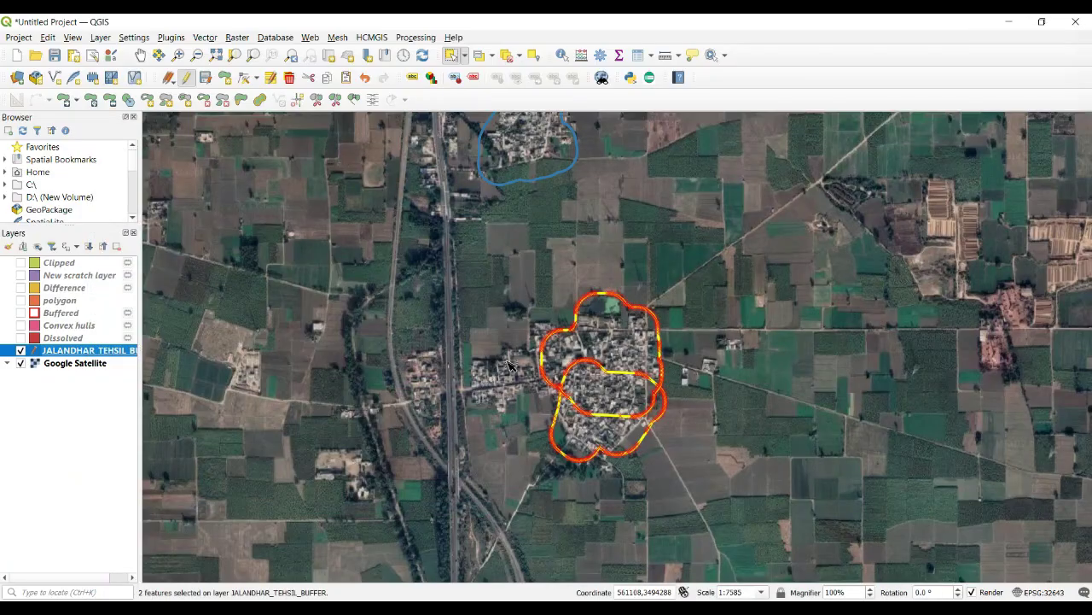
Step: Clear the selection of the two central buffers and stop editing JALANDHAR_TEHSIL_BUFFER, saving the changes
click(509, 56)
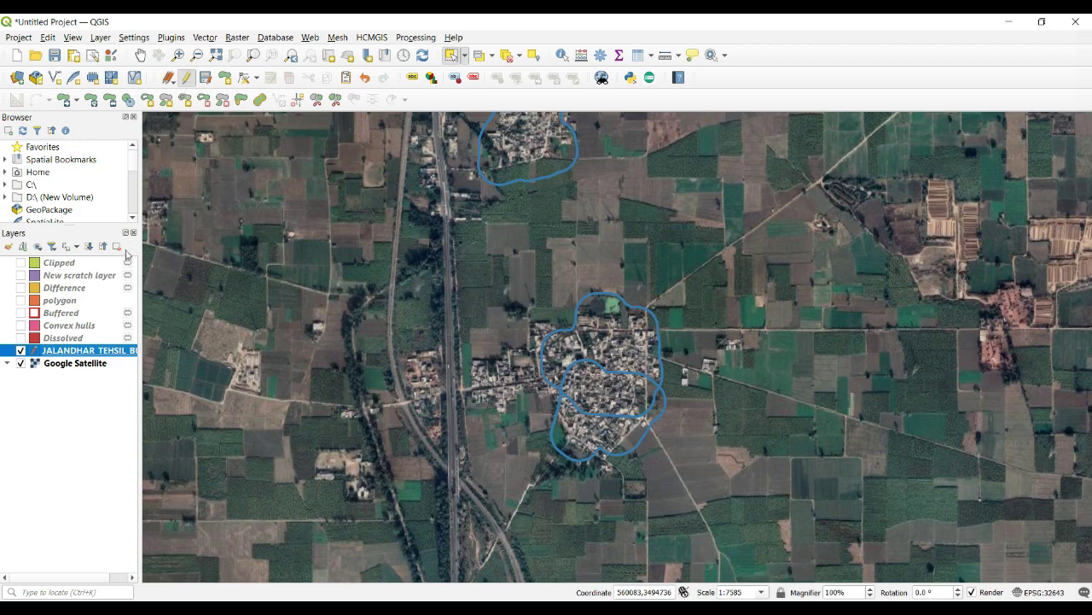
click(205, 37)
mouse_move(229, 58)
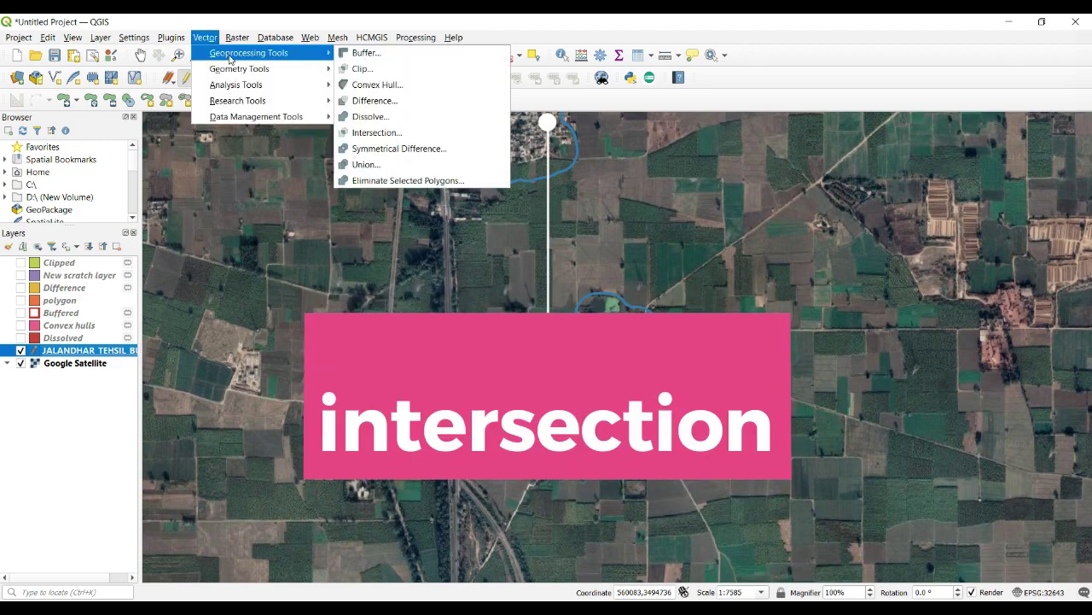
click(186, 78)
click(191, 79)
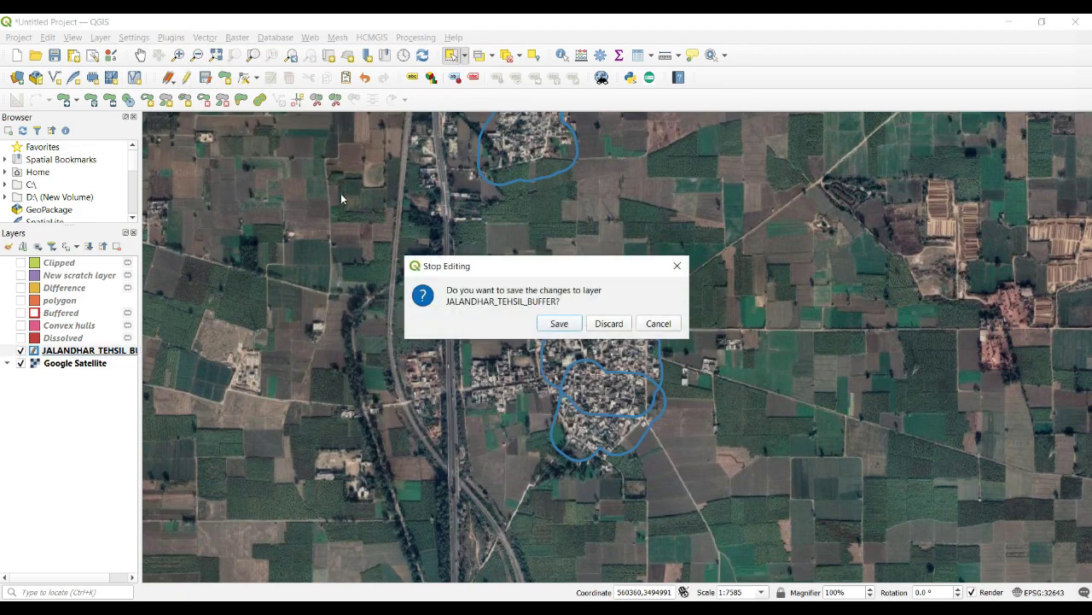
click(559, 324)
Step: Run Dissolve again on the edited JALANDHAR_TEHSIL_BUFFER by the VILLAGE field, creating a temporary layer
click(205, 37)
mouse_move(256, 53)
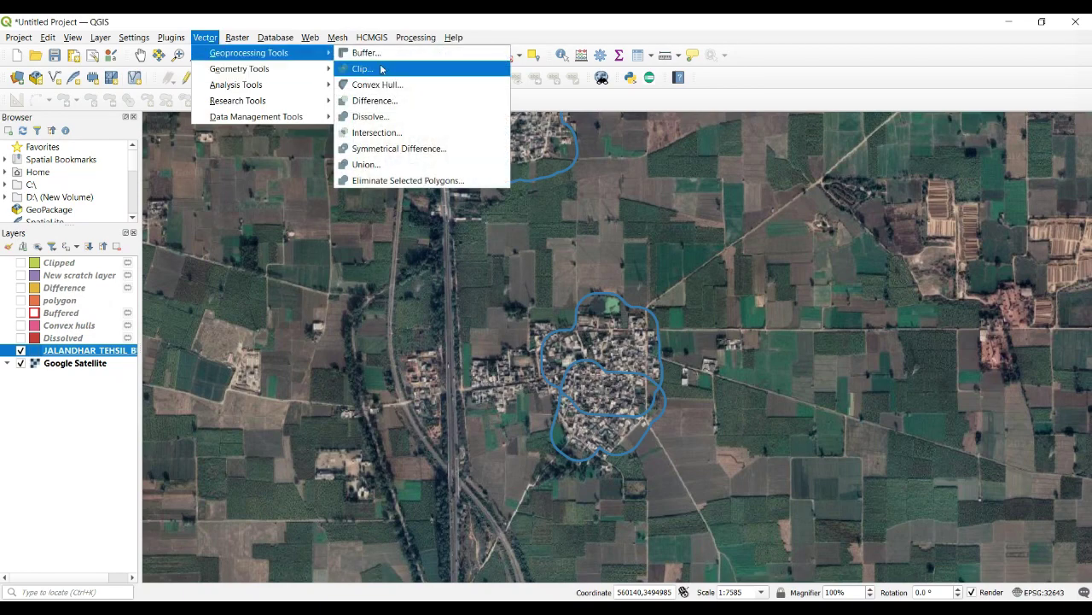
click(381, 118)
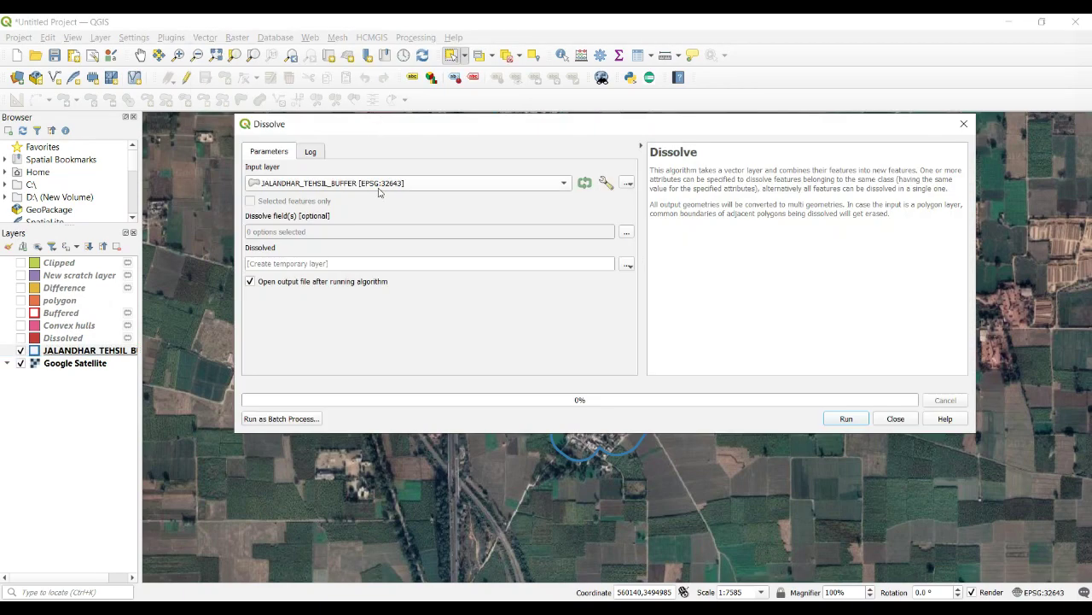
click(629, 238)
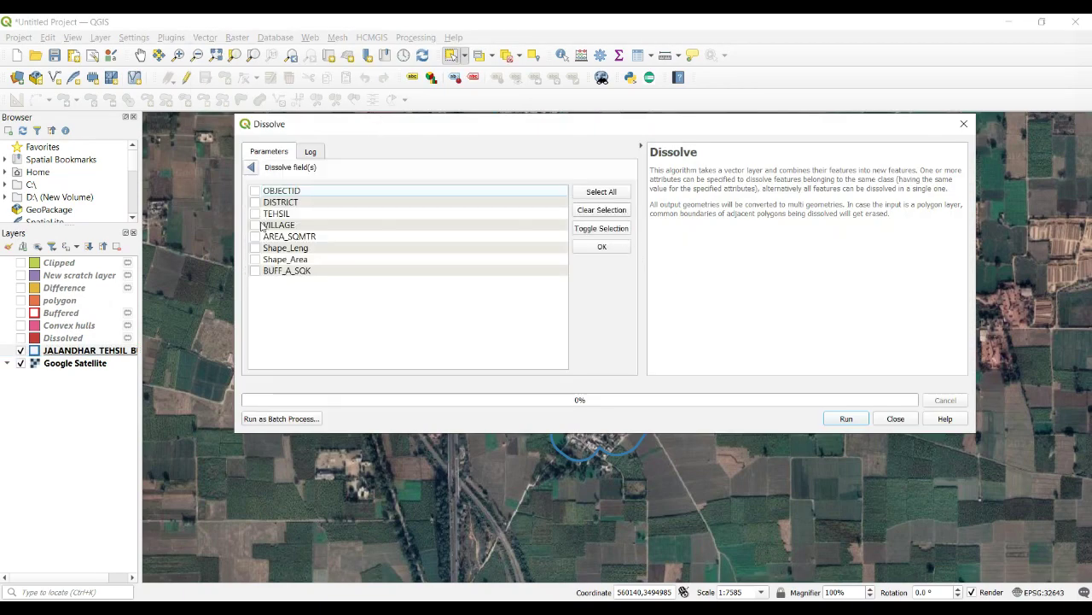
click(256, 225)
click(602, 246)
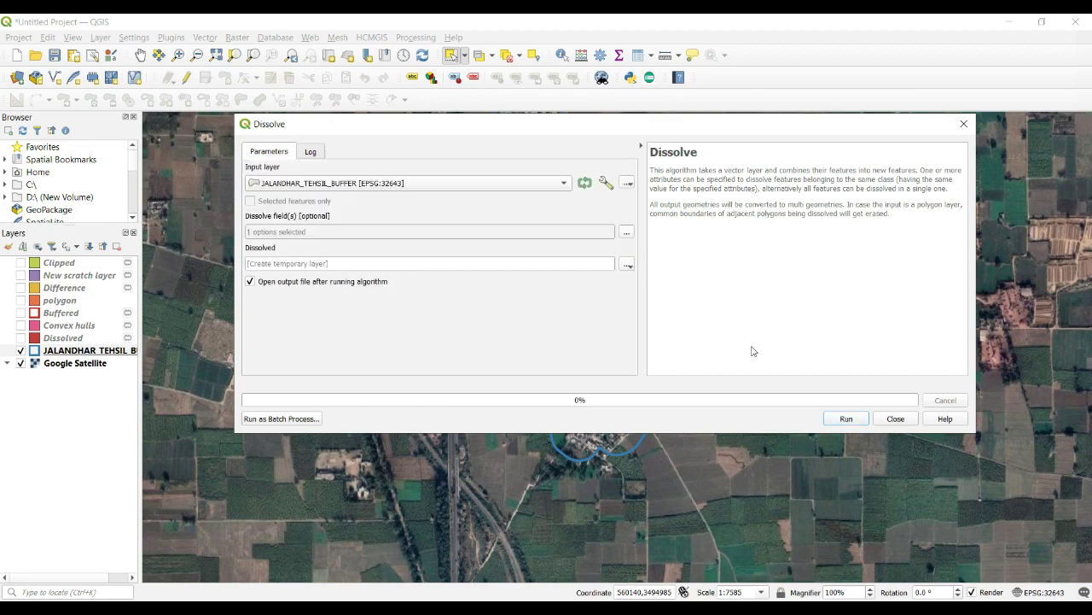
click(846, 419)
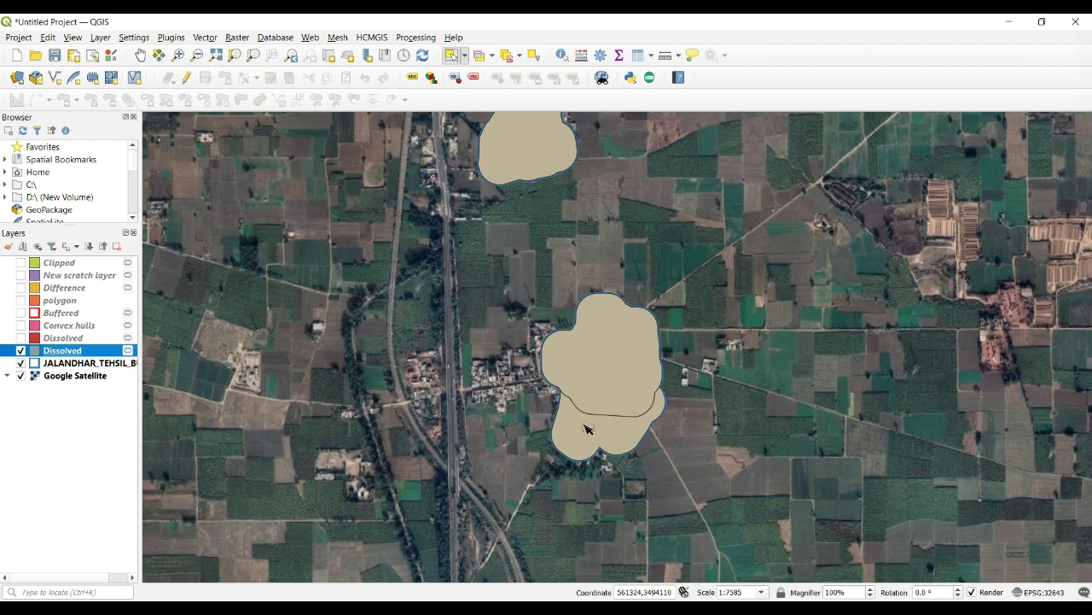
Step: Look over the new dissolved polygons across all the villages, and hide the new Dissolved and JALANDHAR_TEHSIL_BUFFER layers
scroll(589, 427, down, 1)
drag(391, 333, 461, 362)
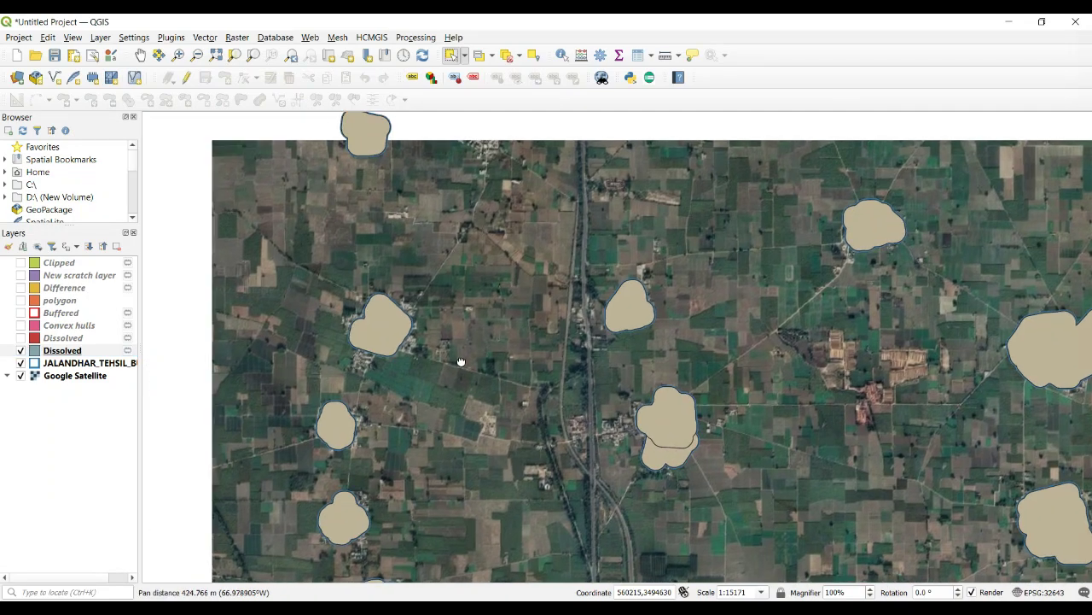
scroll(416, 345, down, 1)
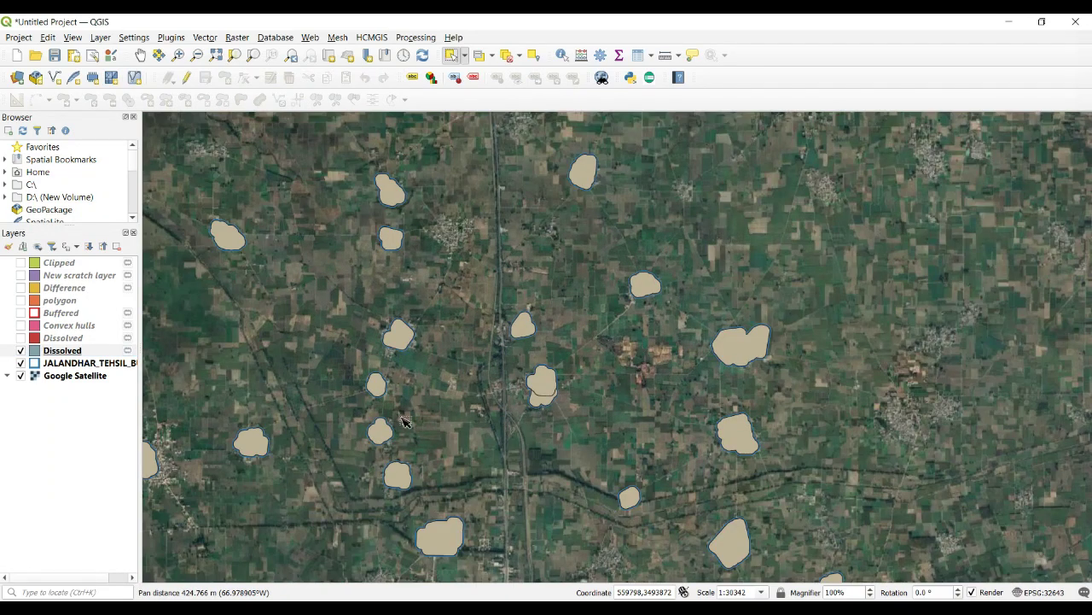
drag(404, 421, 499, 389)
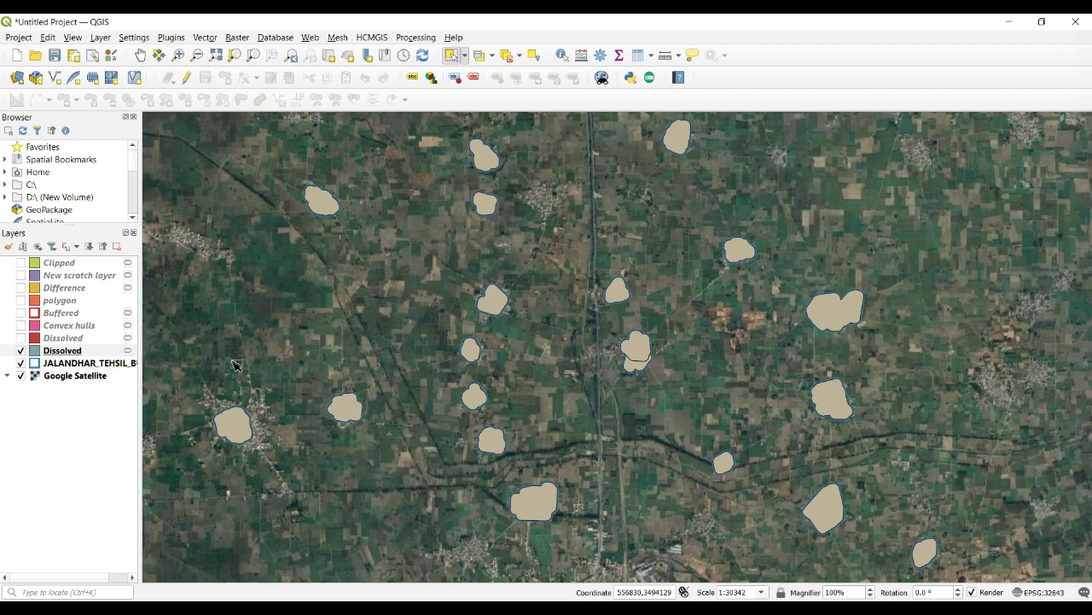
scroll(239, 393, down, 1)
drag(307, 333, 574, 426)
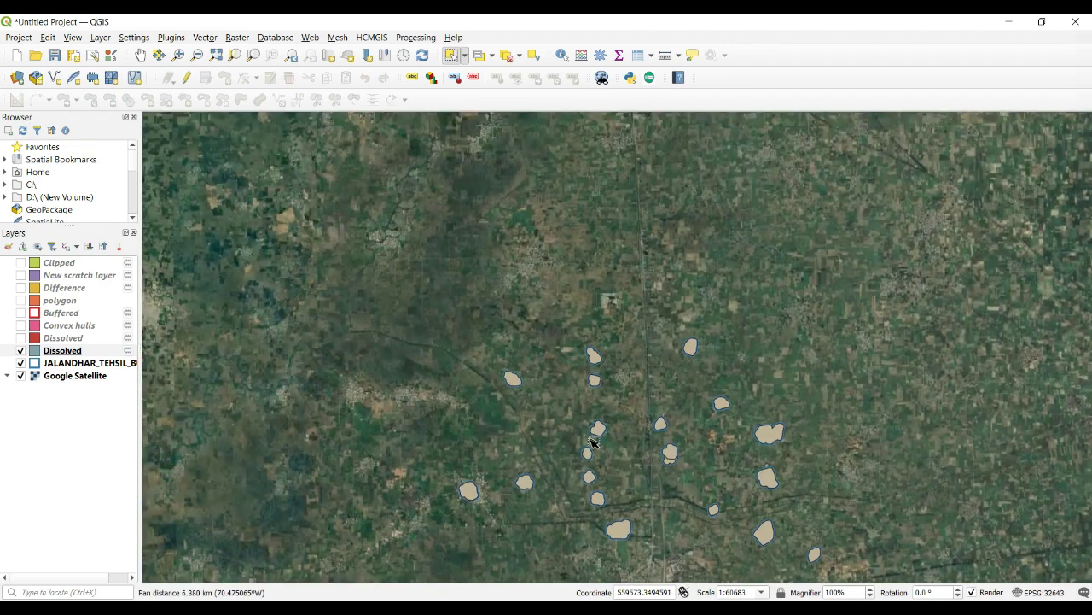
key(space)
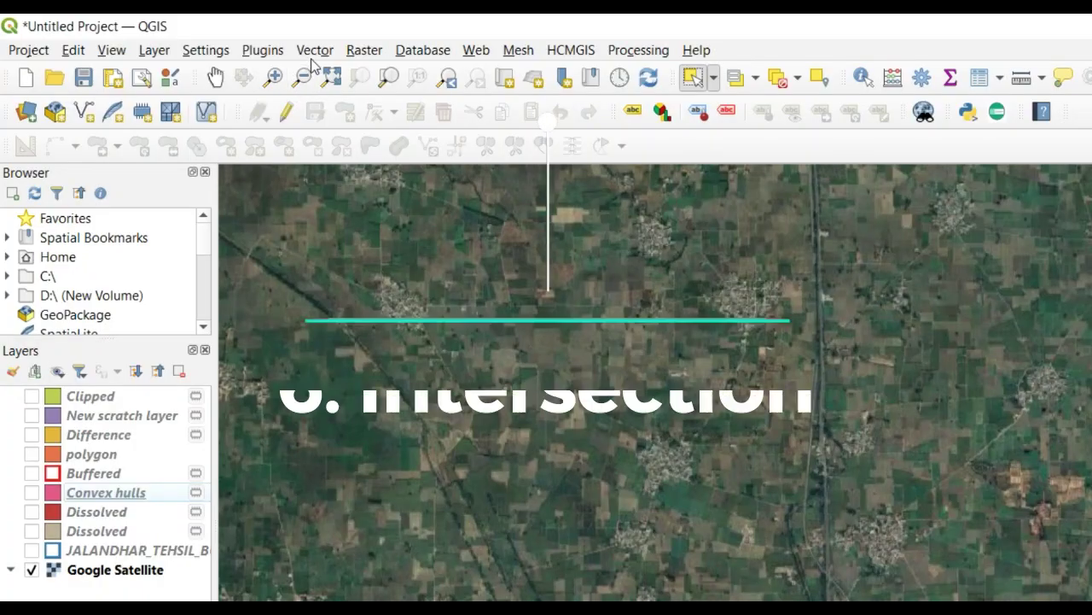
Step: Open the Intersection geoprocessing tool to read its description, and close it without running
click(315, 49)
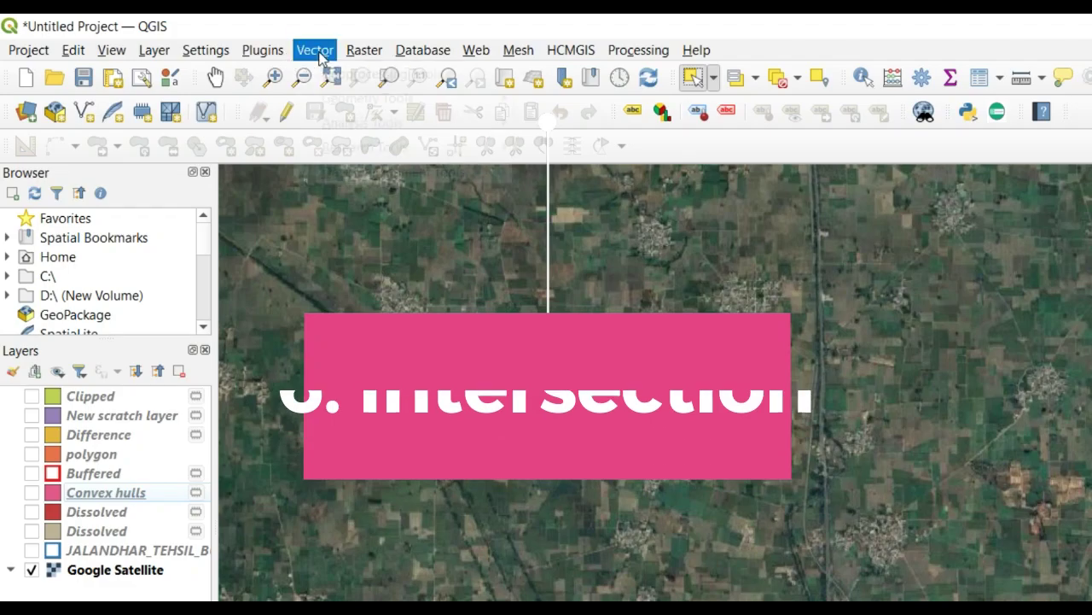
mouse_move(381, 74)
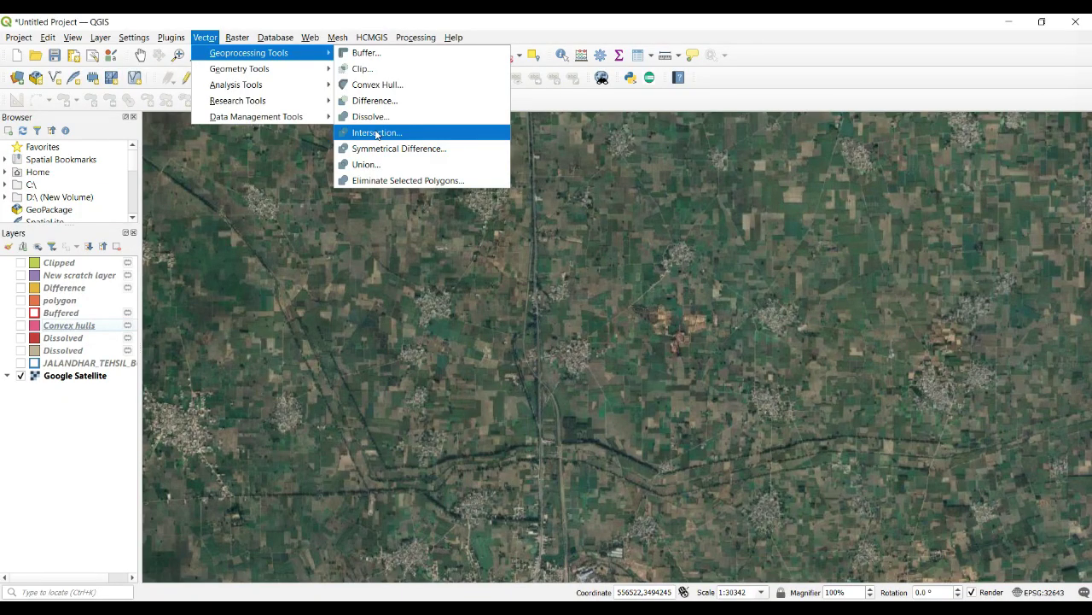
click(375, 134)
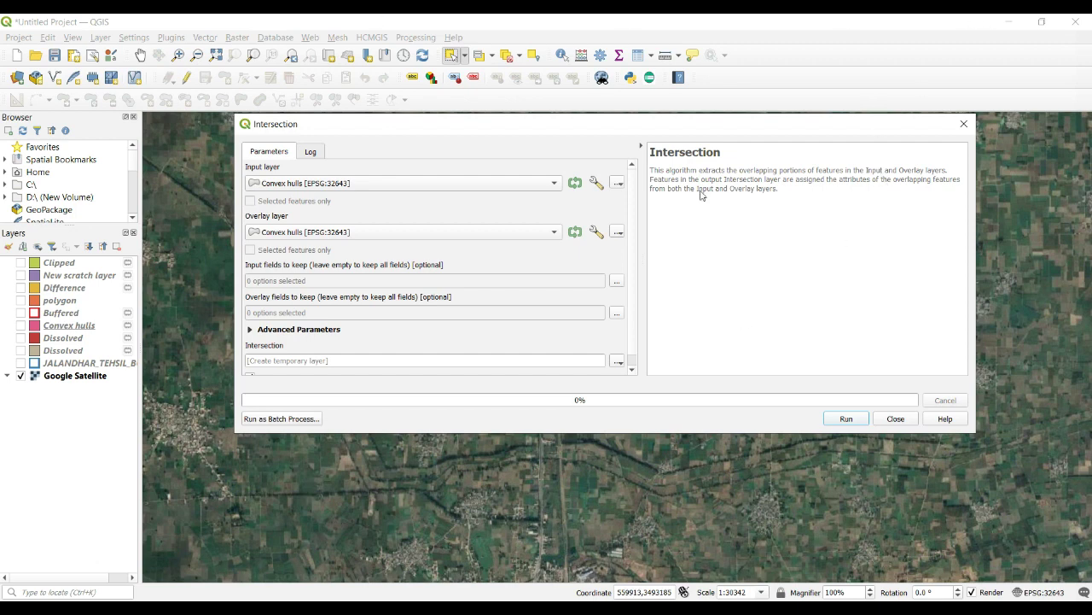
click(964, 124)
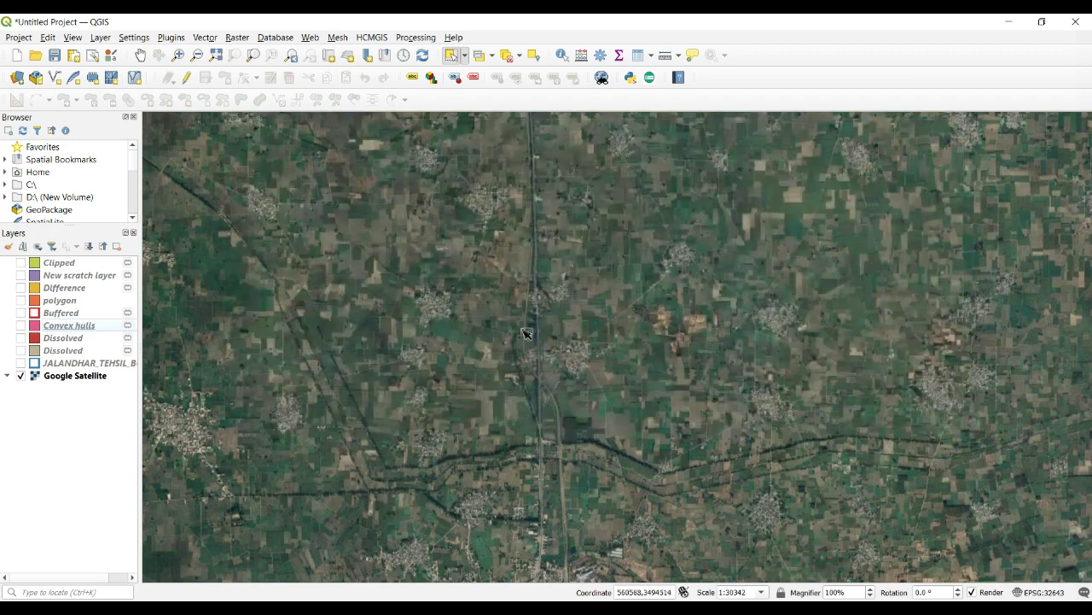
Step: Show the polygon layer, zoom to its extent, and show New scratch layer on top of it
click(21, 301)
right_click(47, 301)
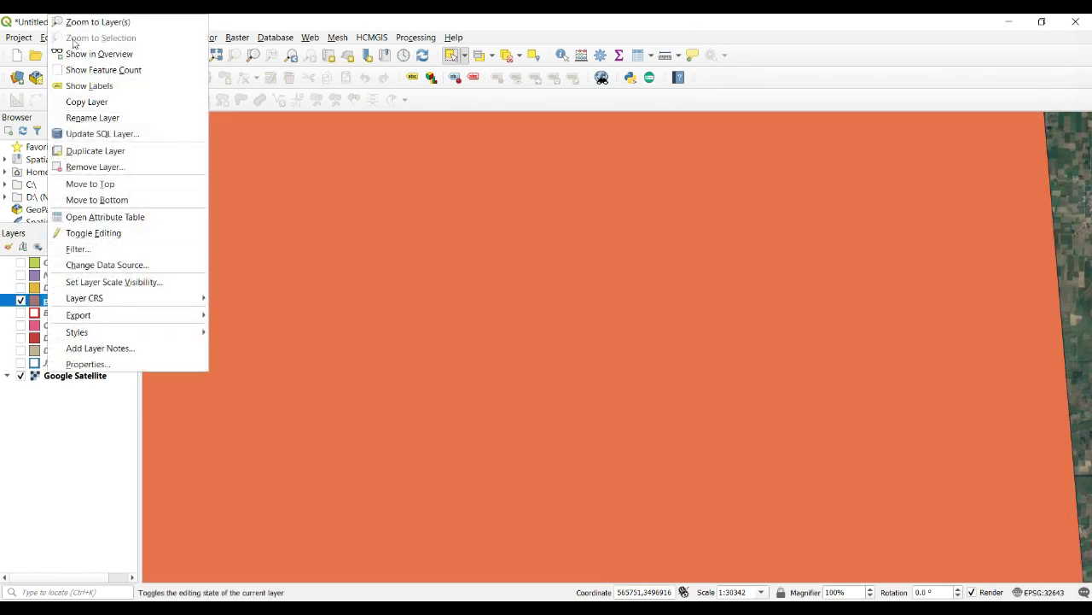
click(83, 28)
scroll(538, 350, down, 1)
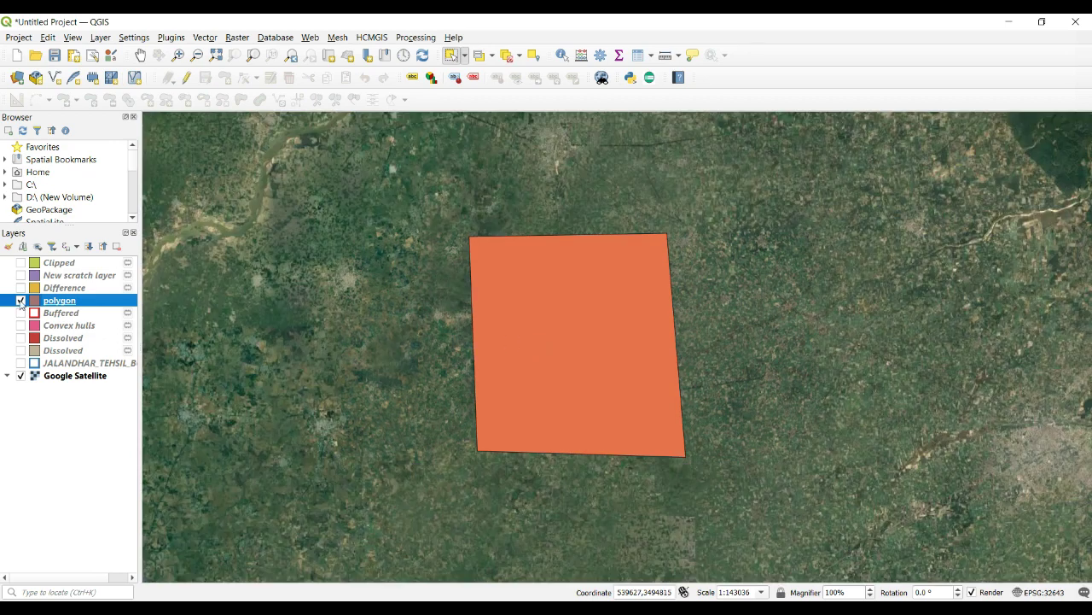
click(22, 276)
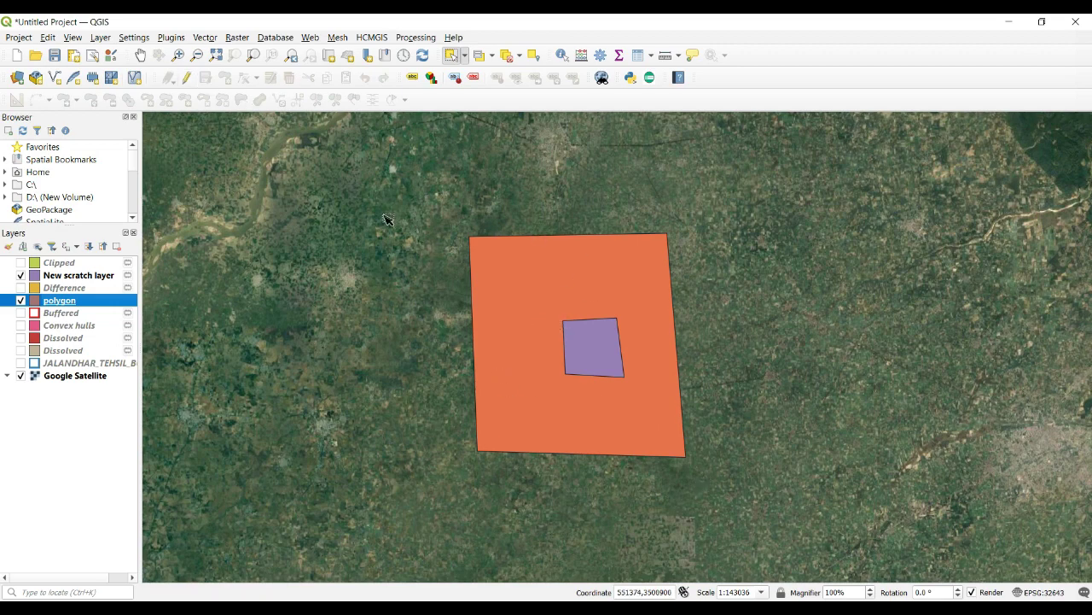
Step: Run Intersection with polygon as the input layer and New scratch layer as the overlay, keeping all fields and creating a temporary layer
click(205, 38)
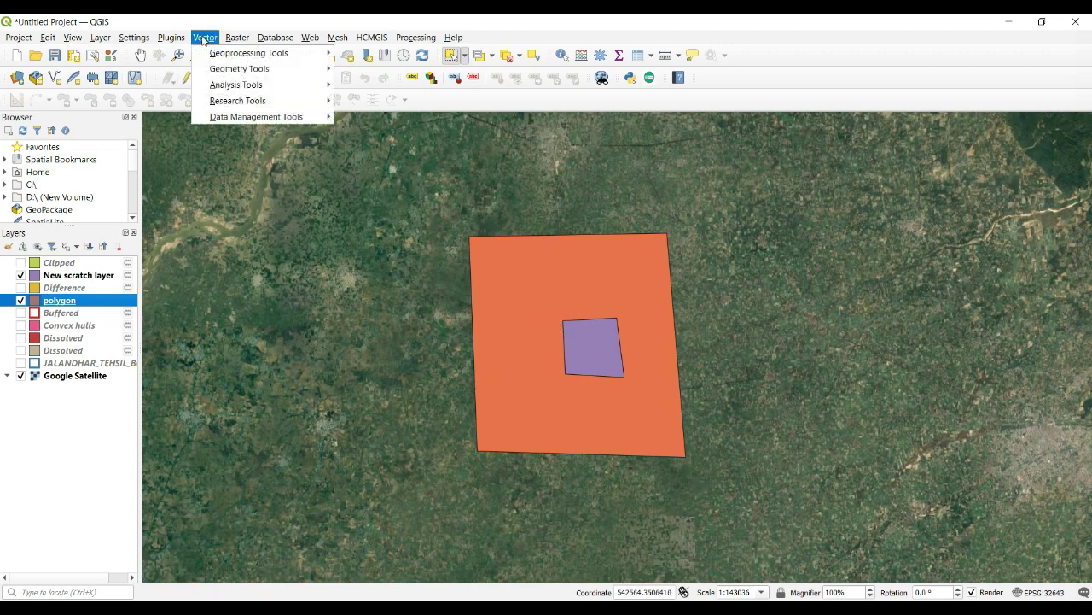
mouse_move(227, 53)
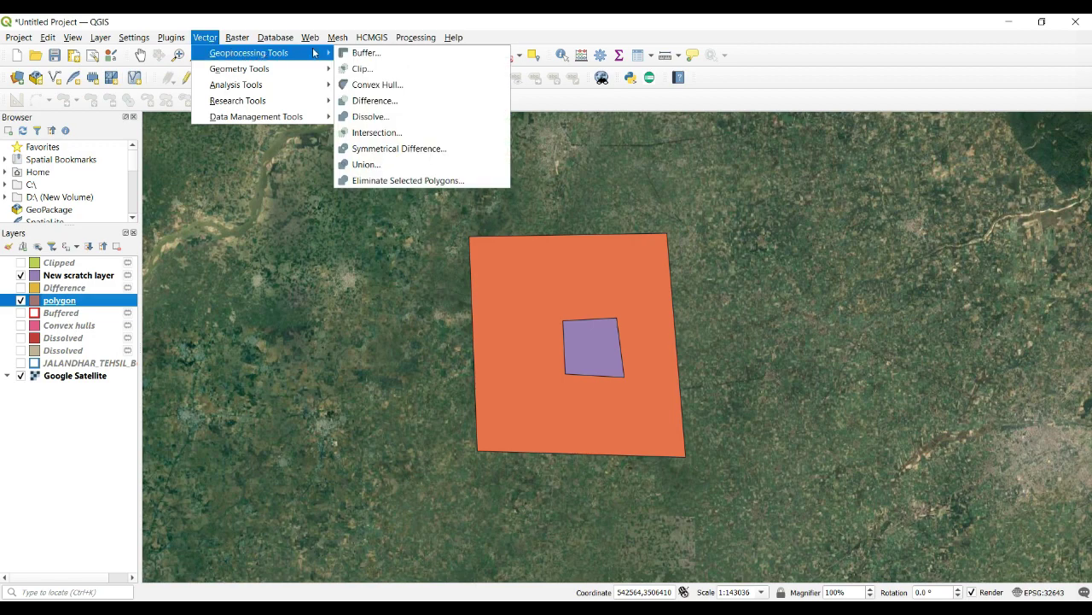
click(391, 134)
click(394, 183)
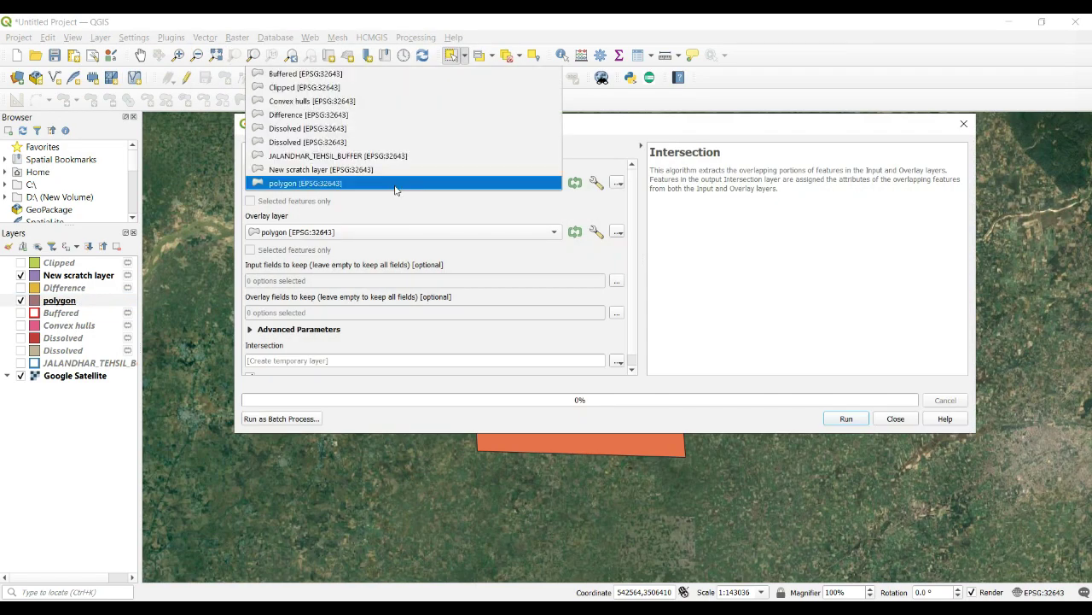
click(320, 184)
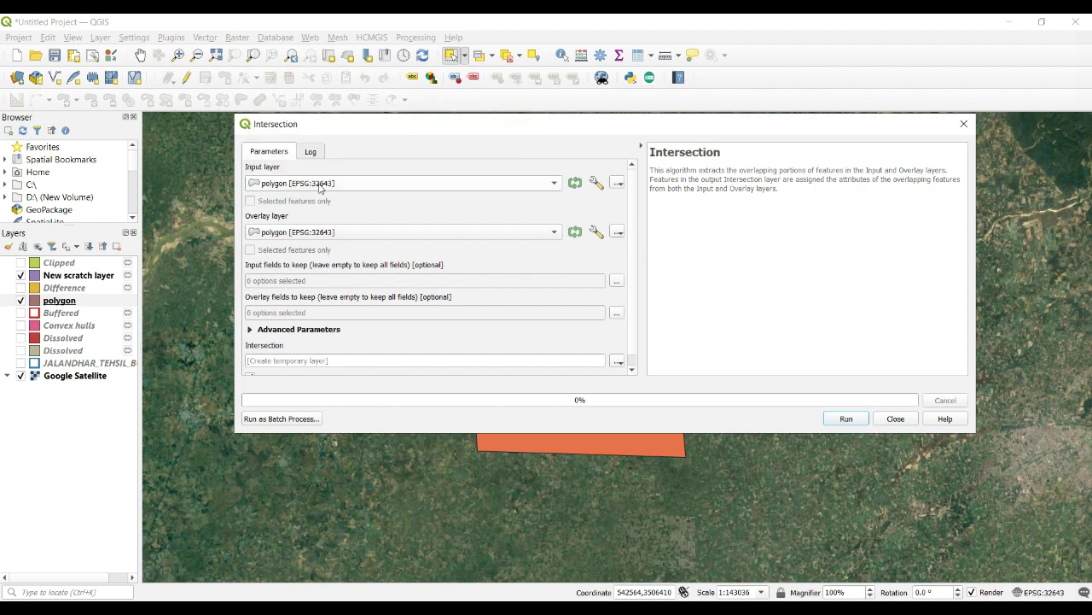
click(322, 232)
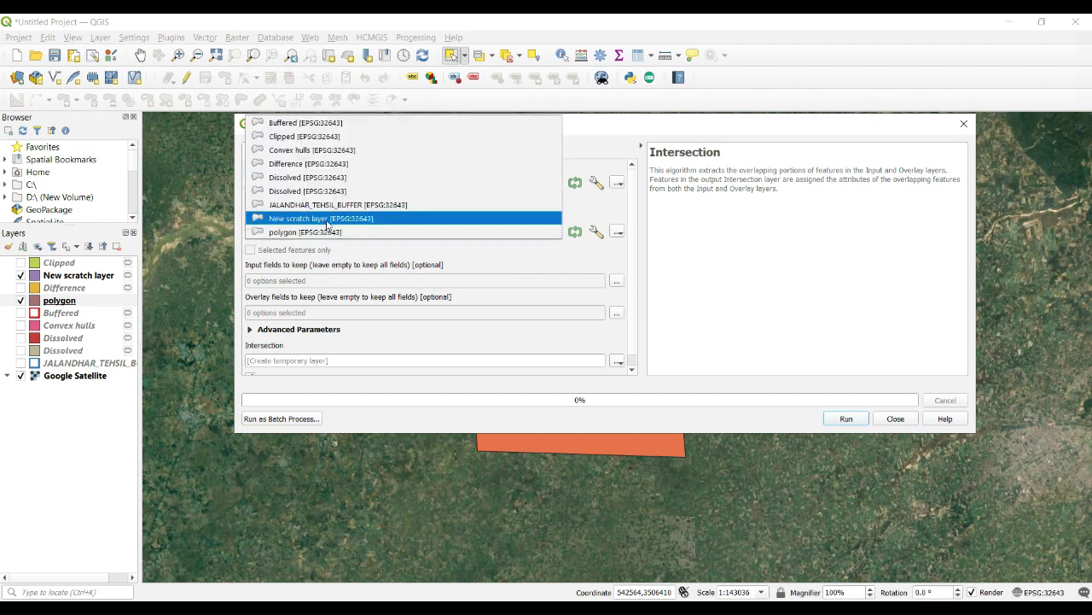
click(327, 221)
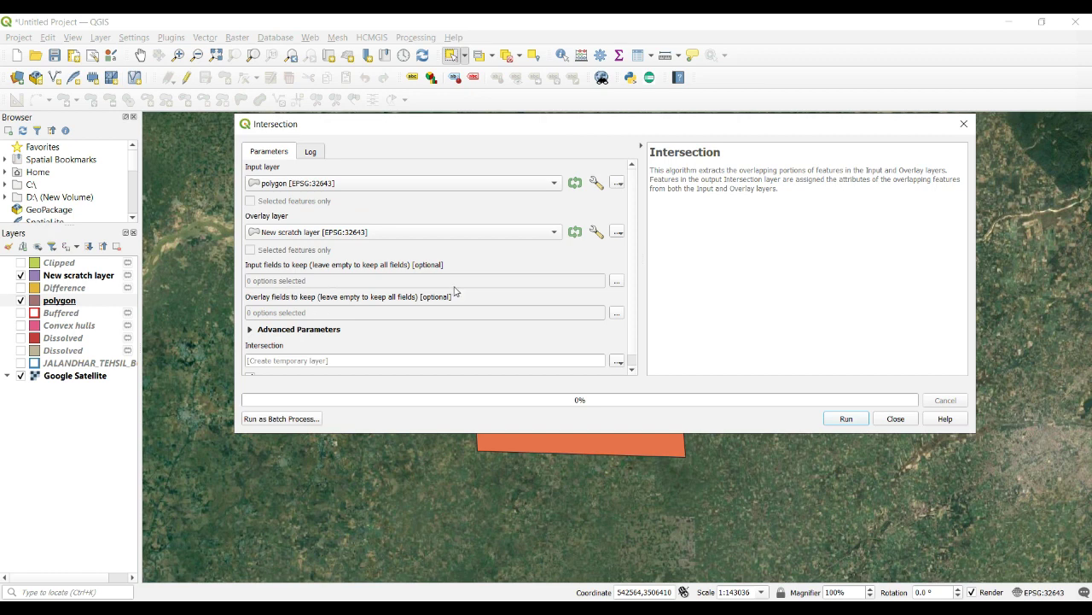
click(616, 281)
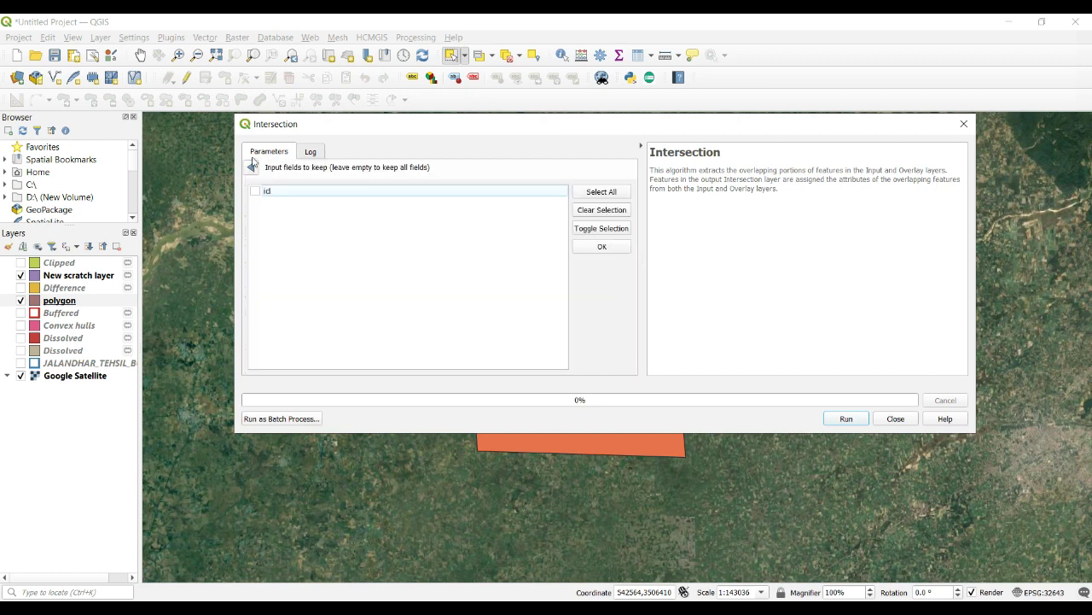
click(252, 166)
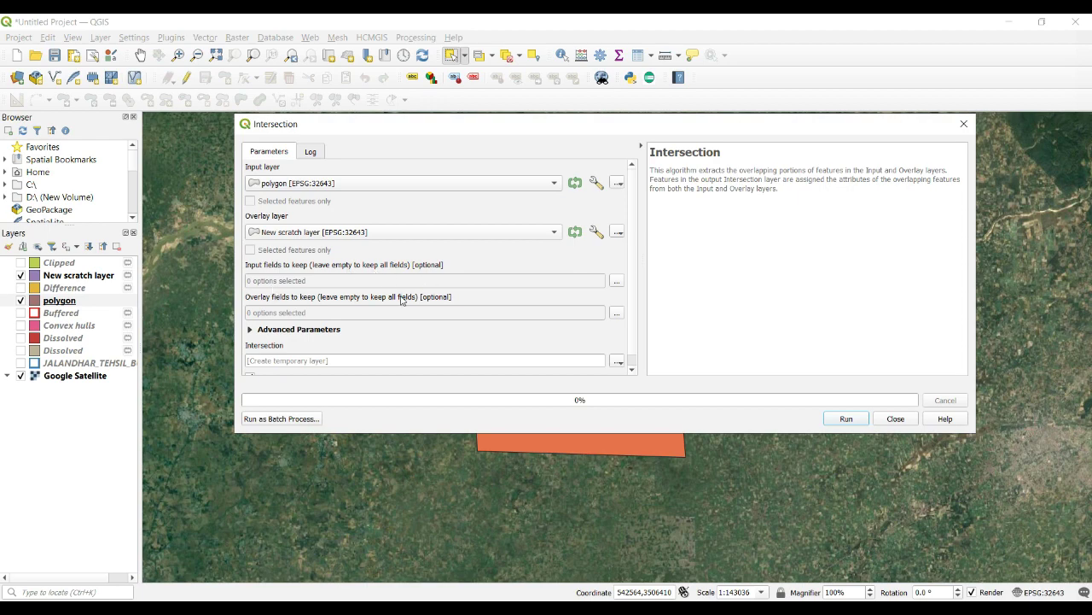
click(840, 418)
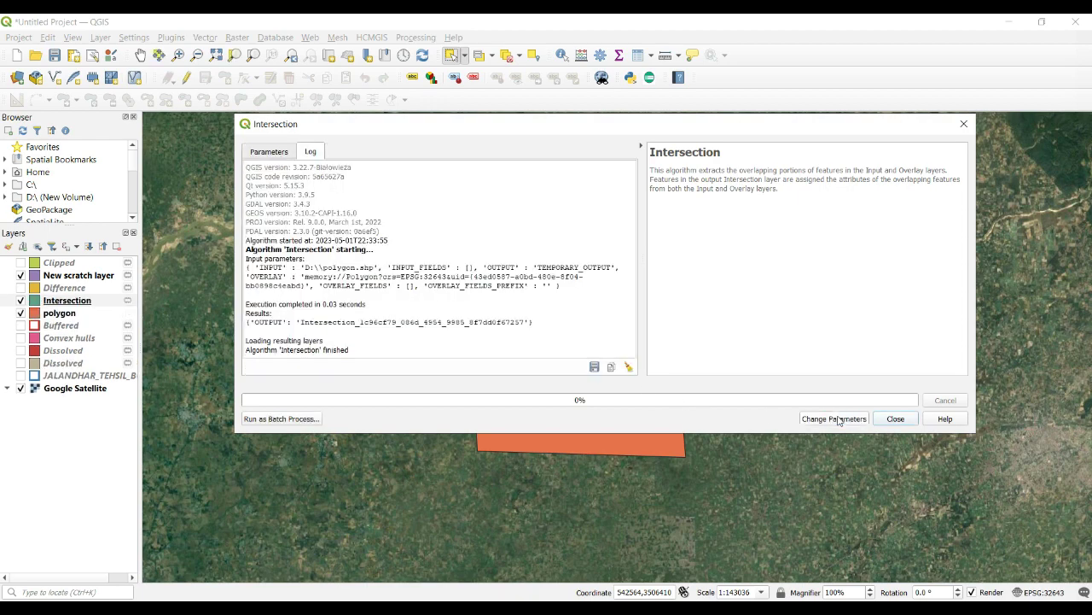
click(883, 419)
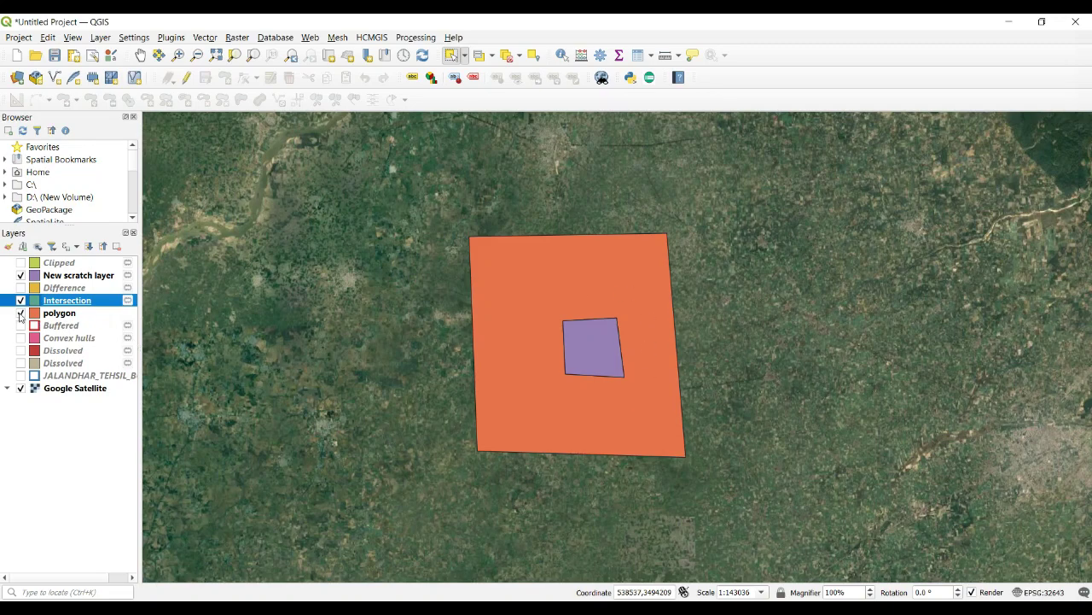
Step: Hide polygon and New scratch layer to compare the Intersection result with the scratch shape, and hide Intersection as well
click(22, 275)
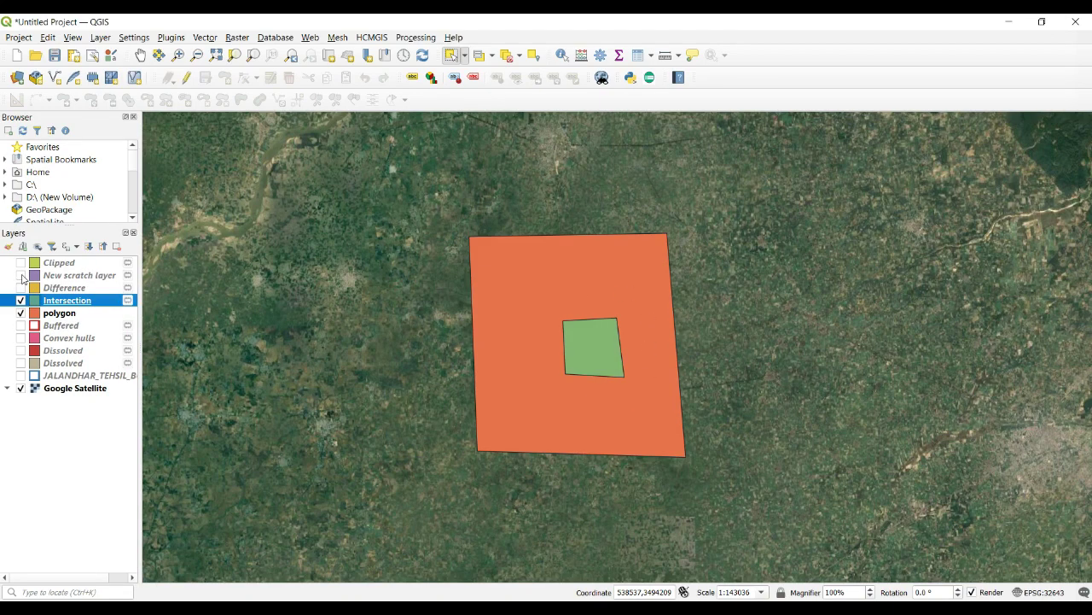
click(22, 314)
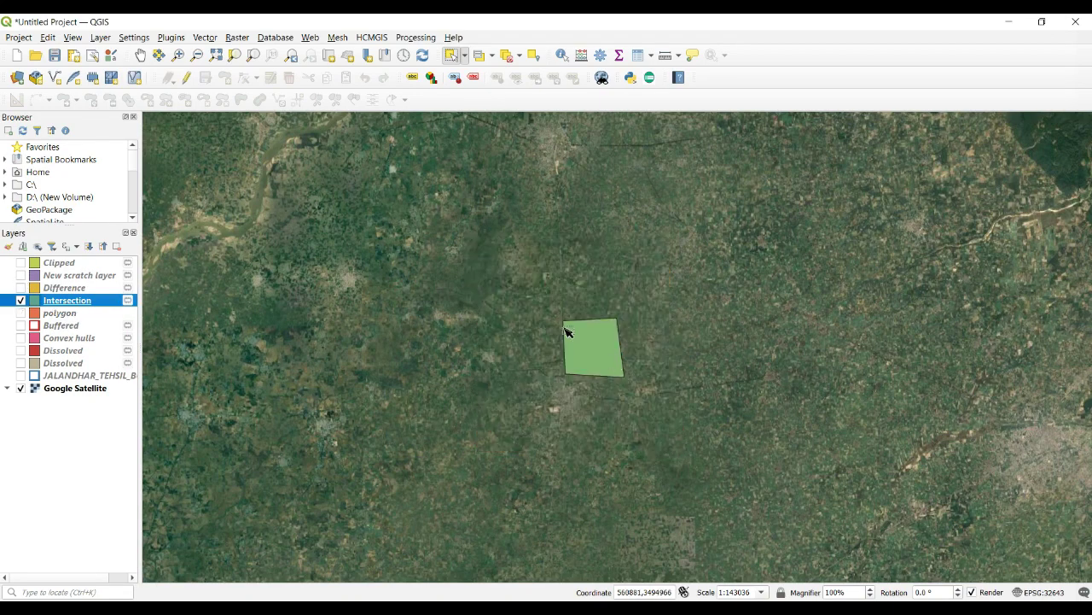
click(22, 276)
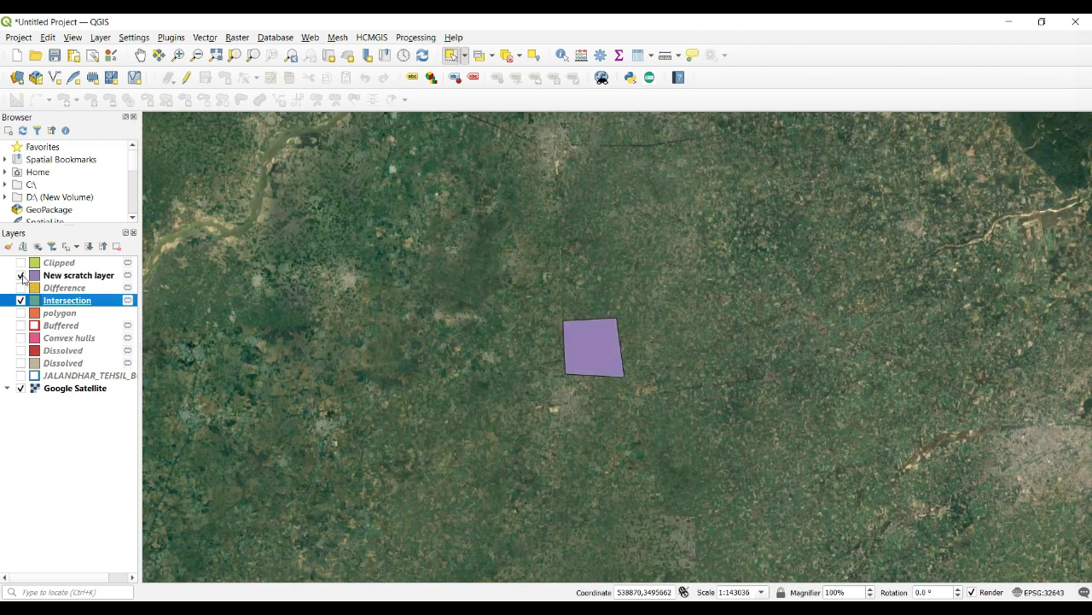
click(21, 276)
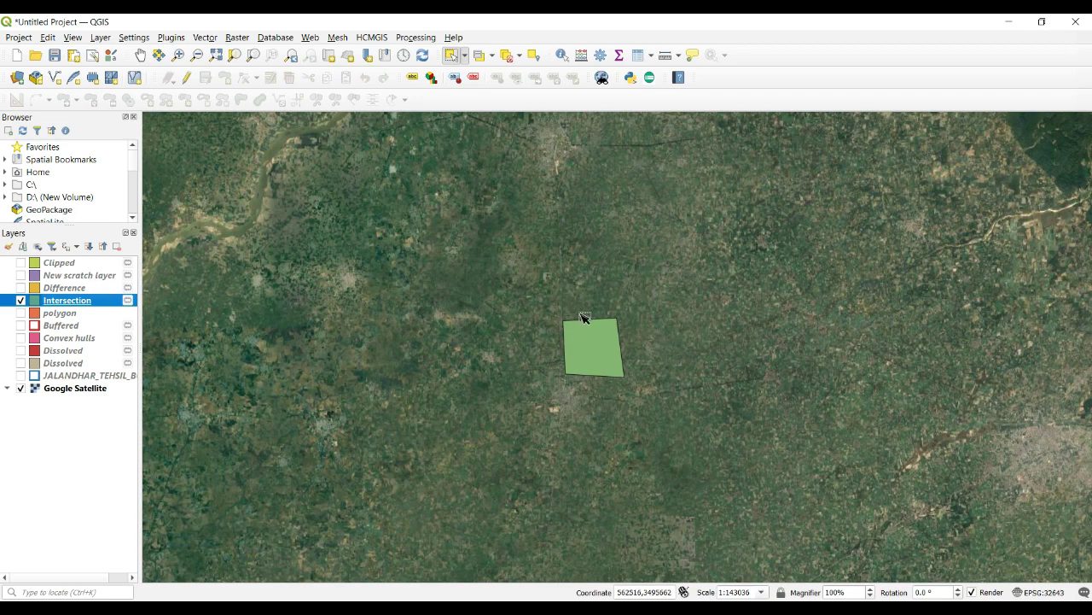
click(21, 300)
Step: Run Symmetrical Difference with polygon as the input layer and New scratch layer as the overlay, creating a temporary layer
click(205, 37)
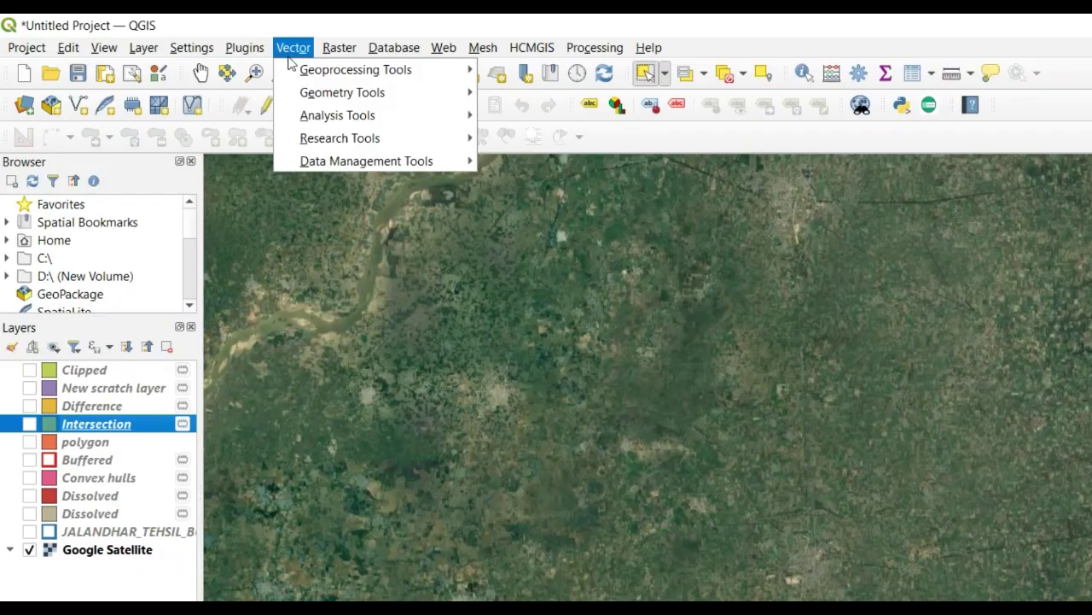
mouse_move(294, 70)
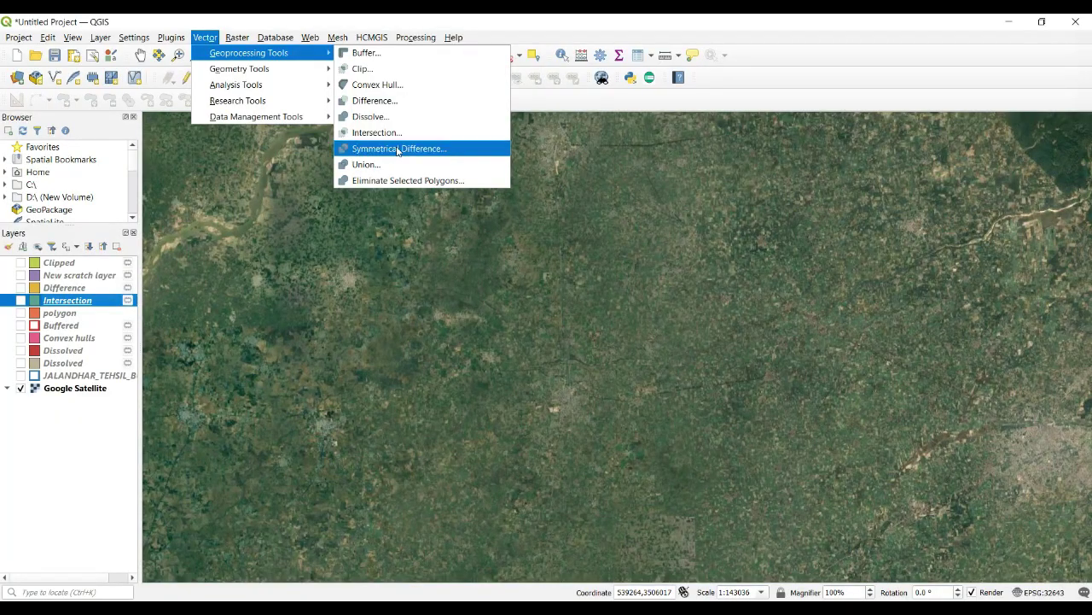
click(395, 148)
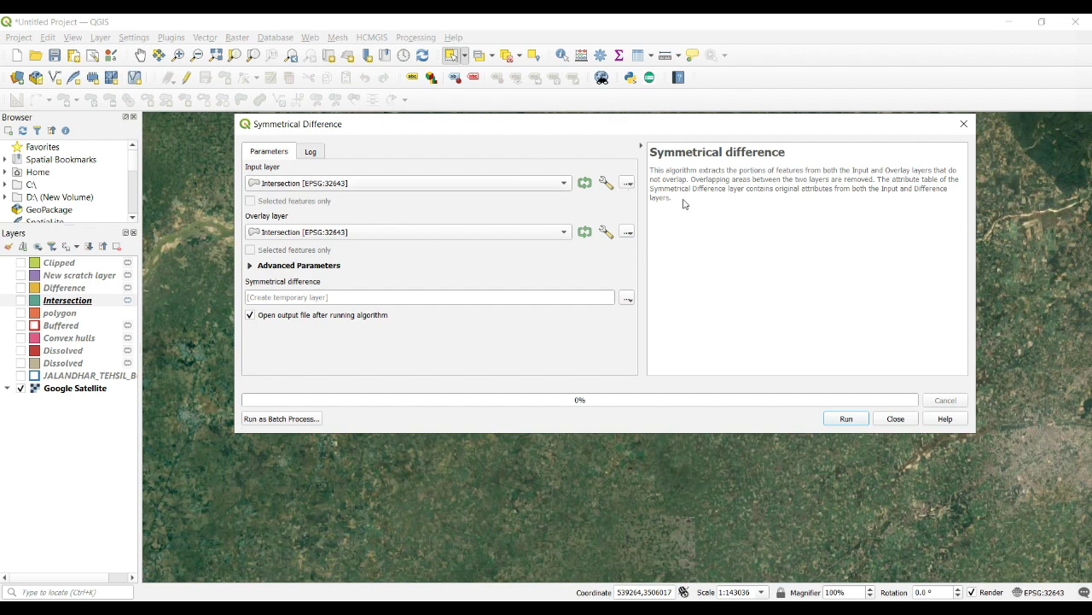
click(445, 186)
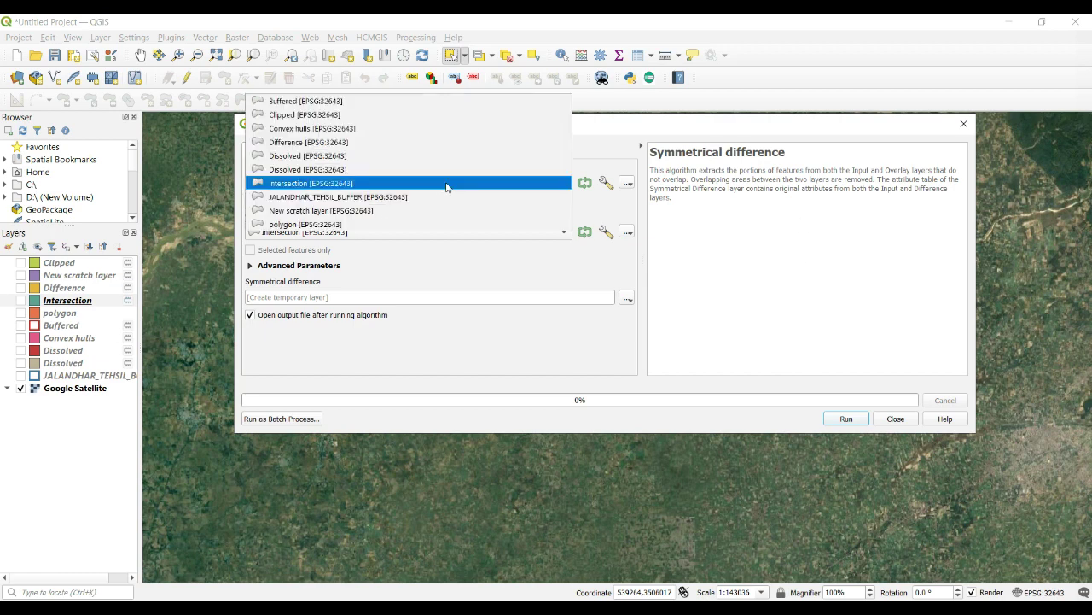
click(345, 223)
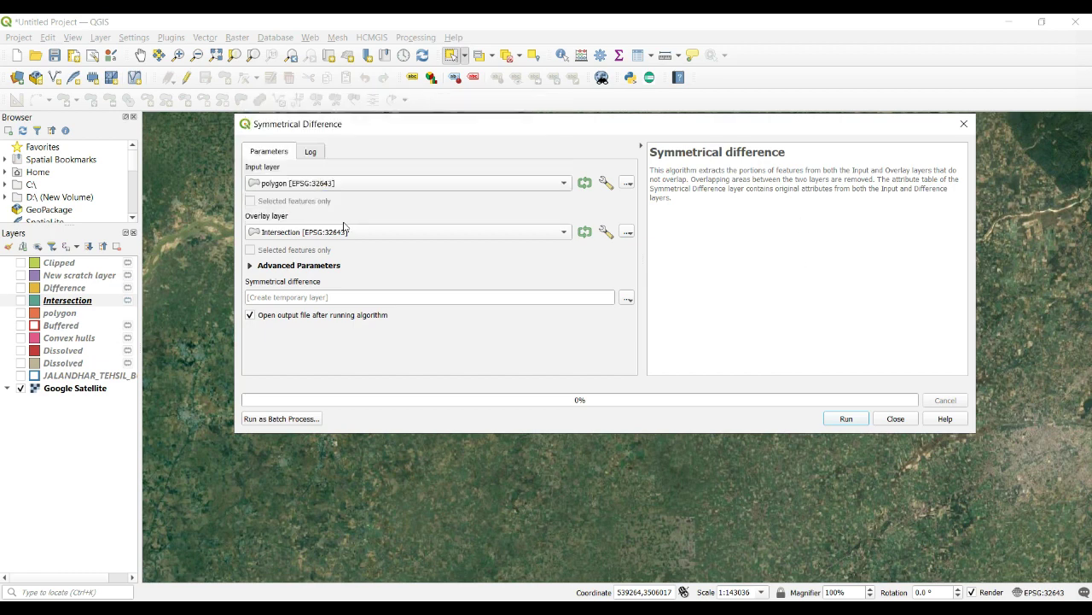
click(431, 237)
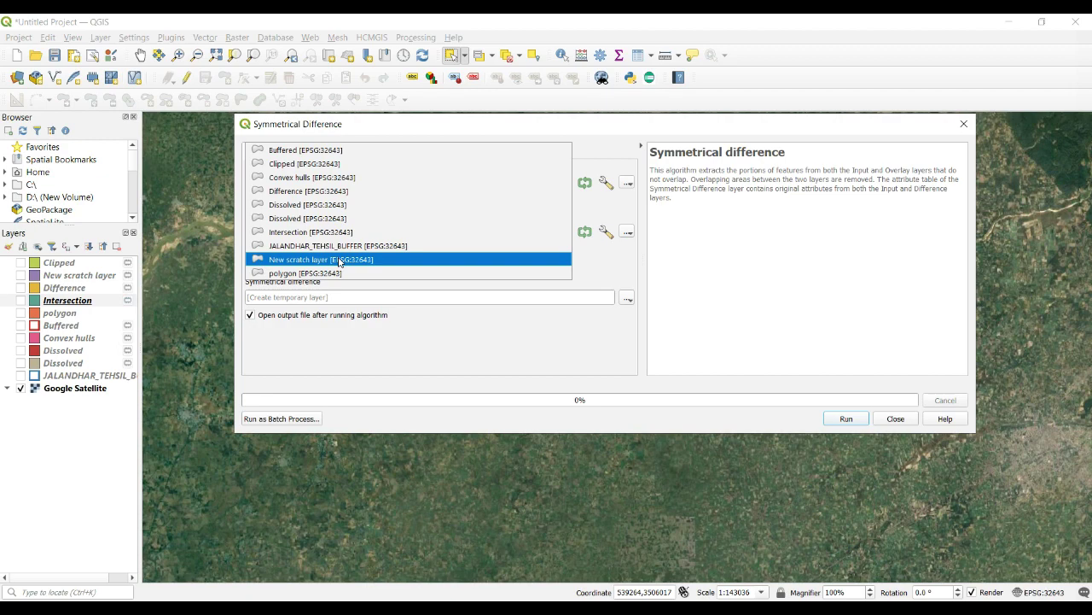
click(339, 261)
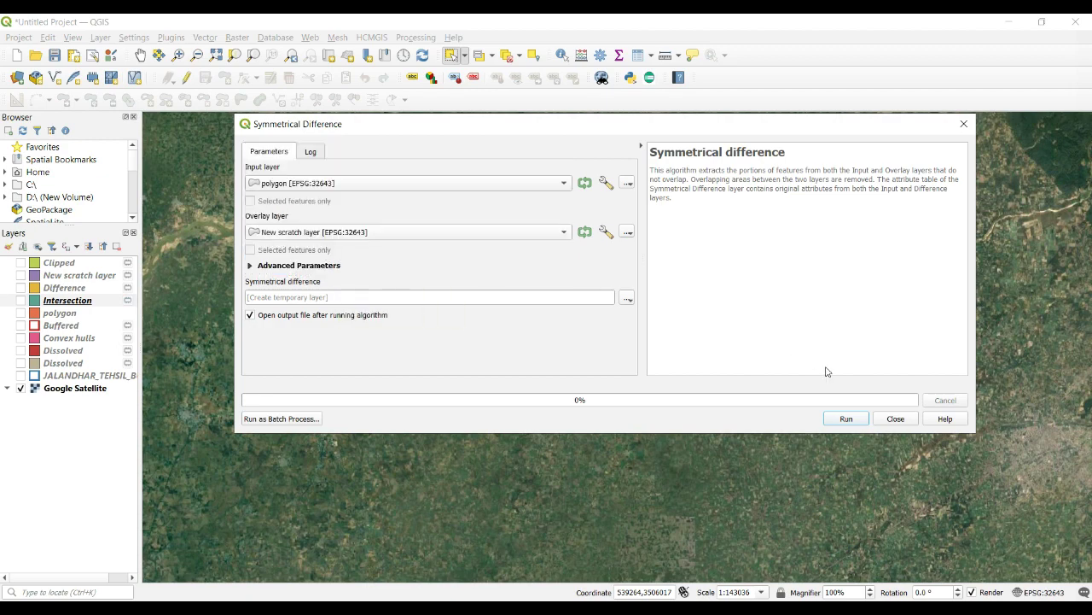
click(845, 418)
click(895, 419)
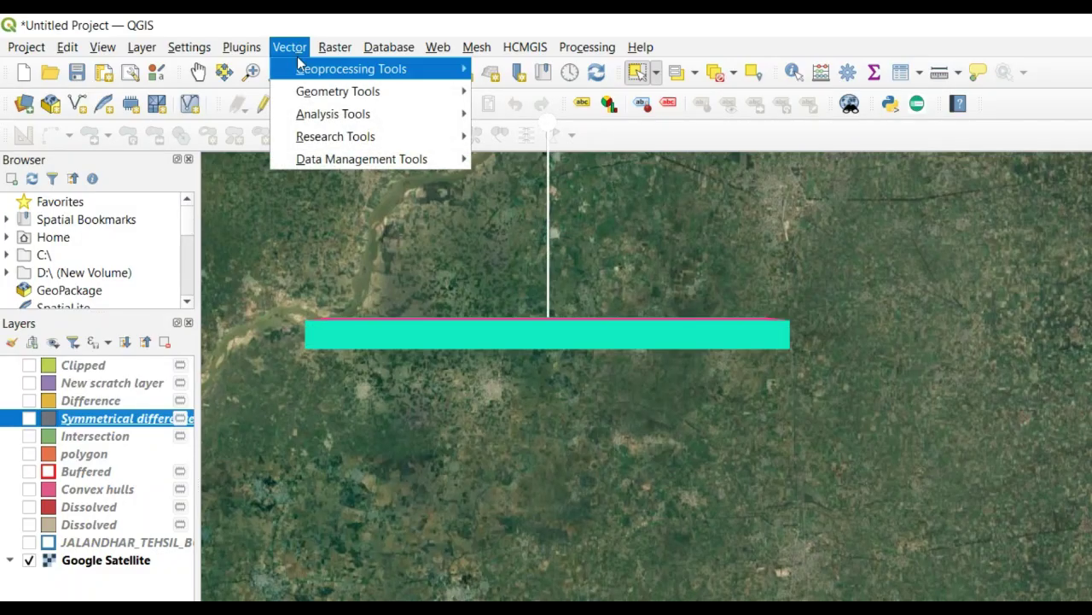
Step: Open the Union geoprocessing tool to read its description, and close it without running
mouse_move(248, 52)
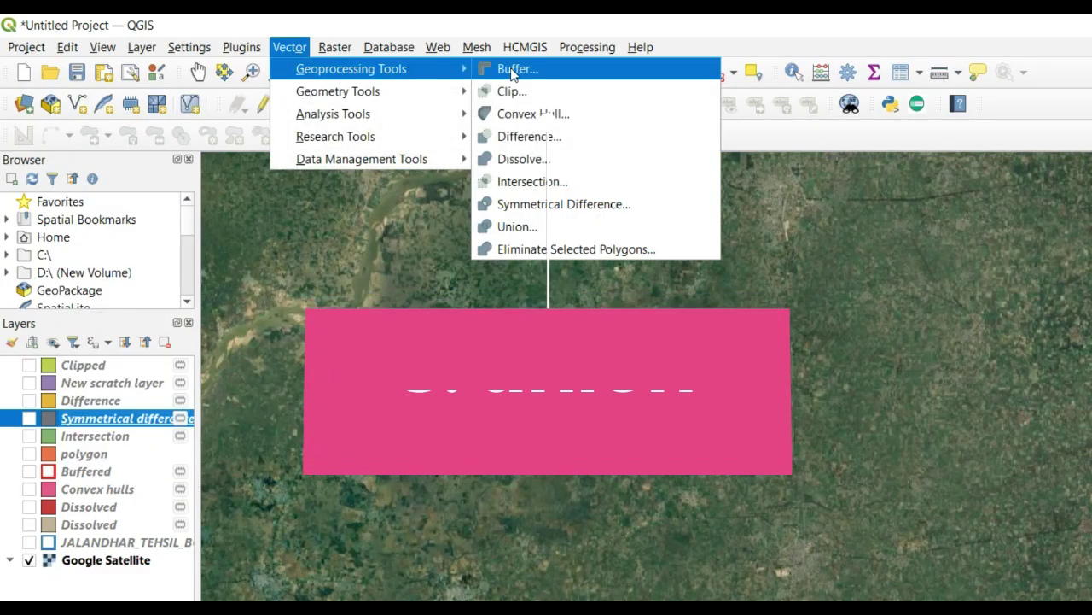
click(566, 226)
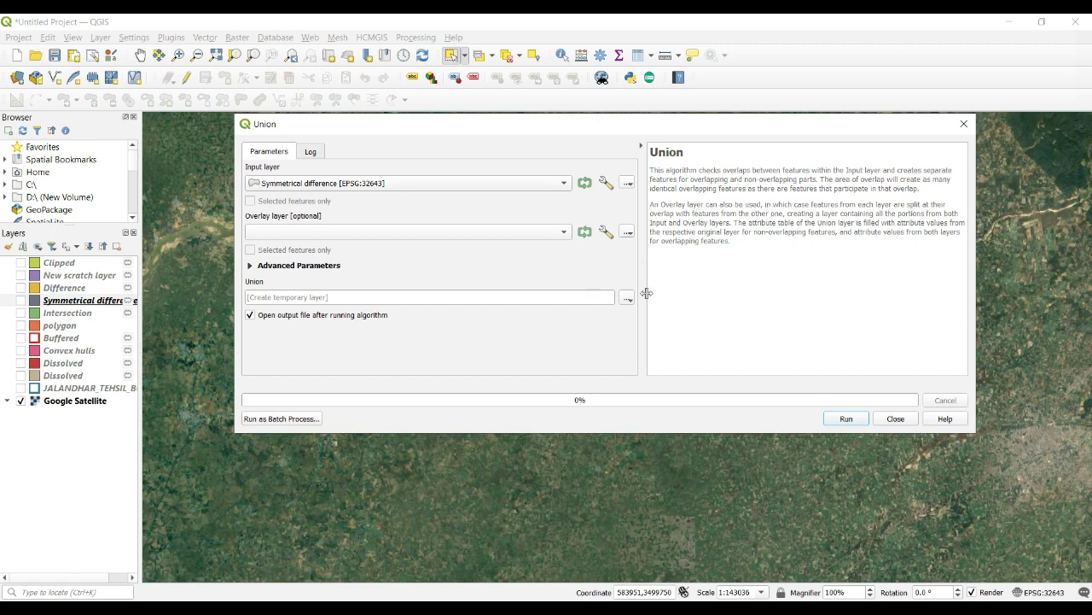
click(896, 419)
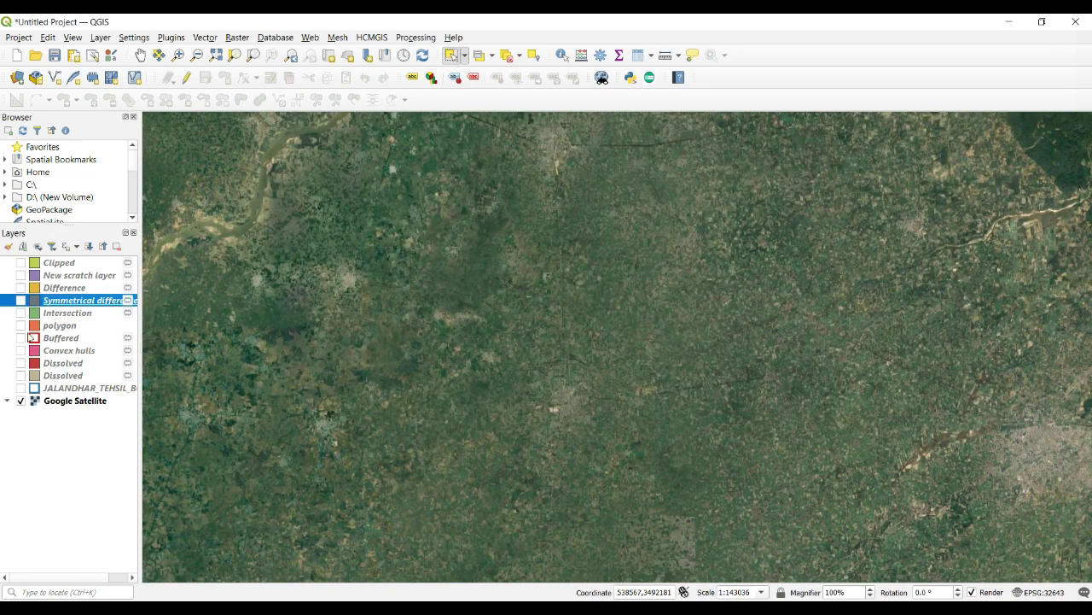
Step: Show New scratch layer and the polygon layer together on the map, leaving free space beside the large polygon
click(21, 275)
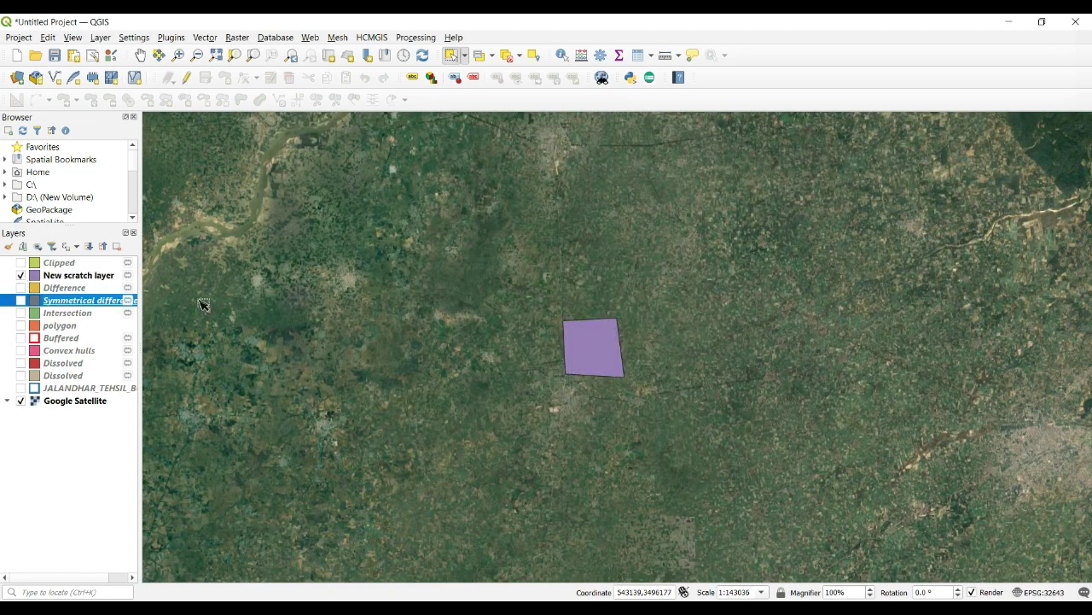
click(21, 325)
drag(591, 371, 469, 353)
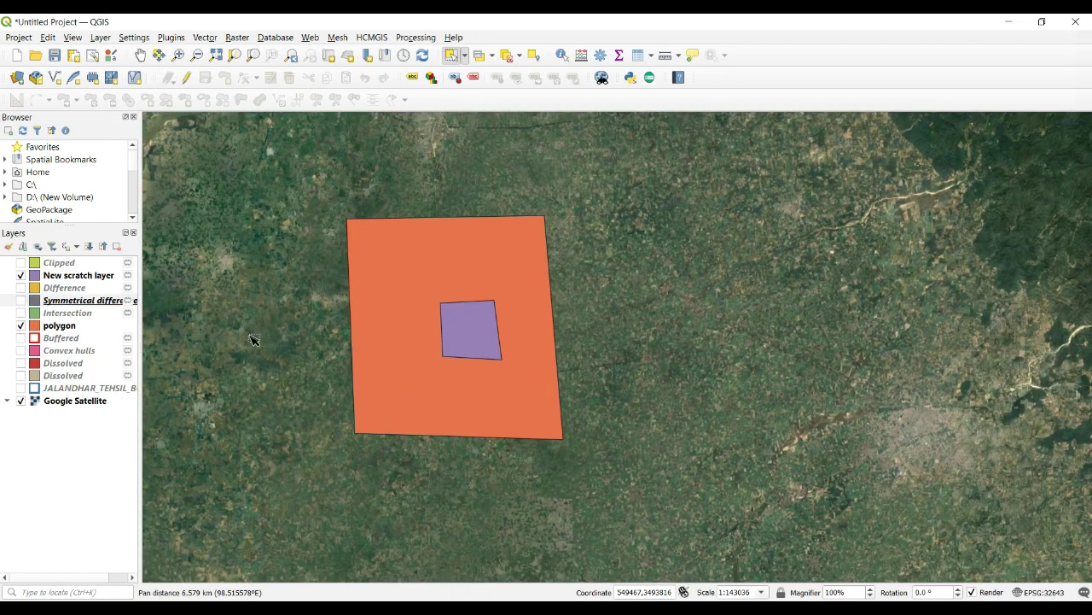
Step: Turn on editing for New scratch layer and delete its small polygon inside the large one
click(79, 276)
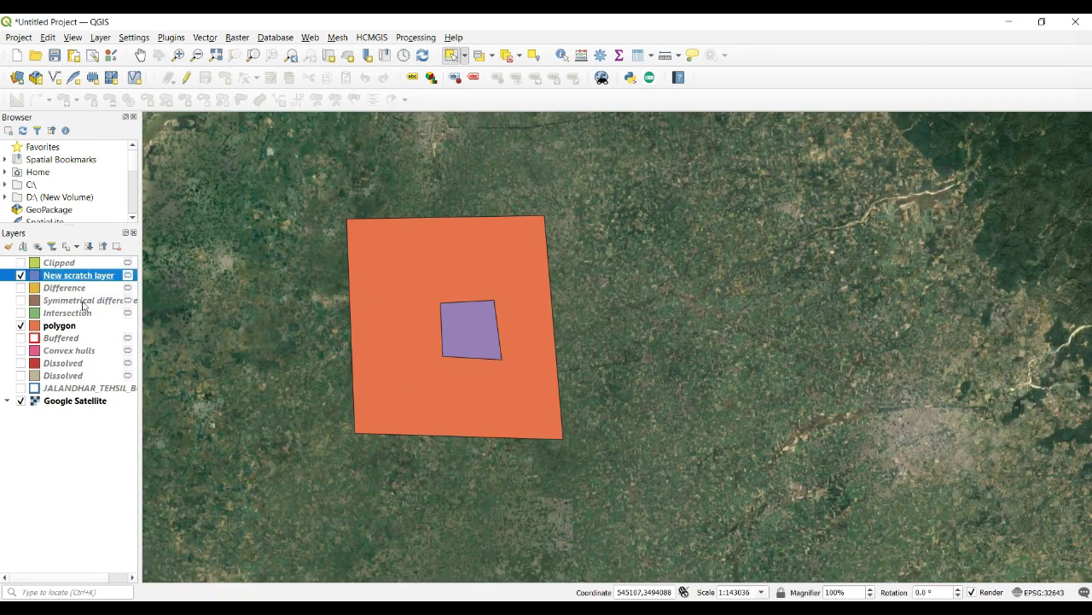
click(465, 326)
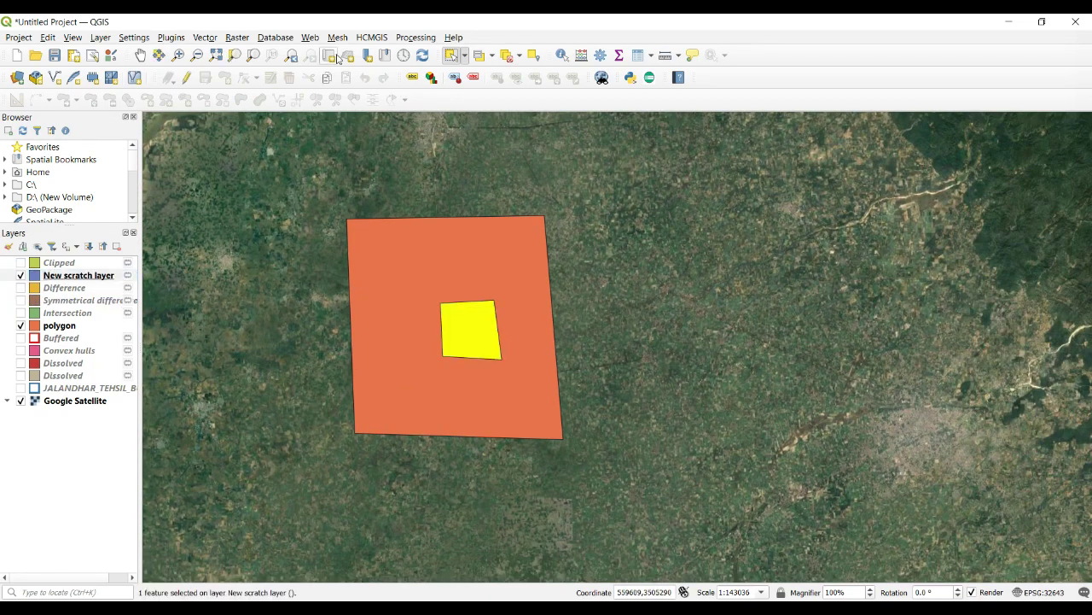
key(ctrl+e)
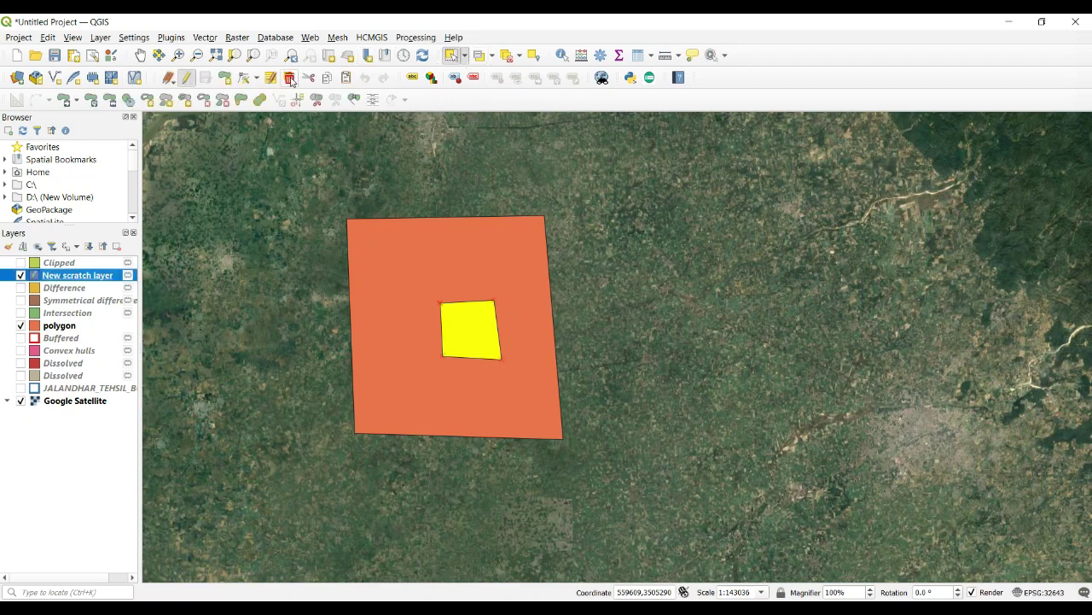
click(289, 77)
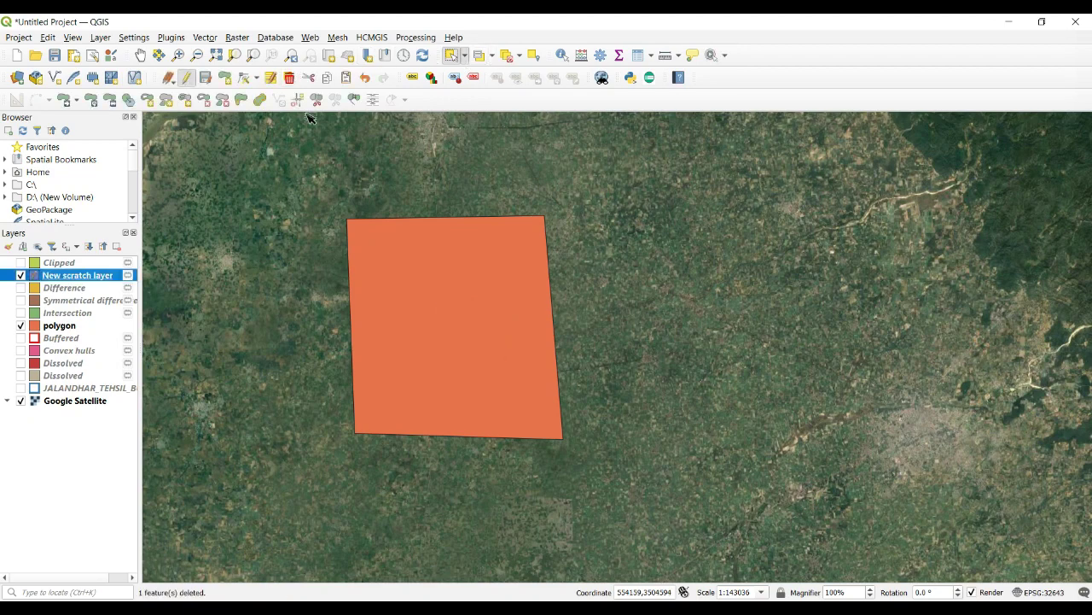
Step: Digitize a large roughly rectangular feature in New scratch layer, overlapping the lower-right part of the orange polygon
click(226, 78)
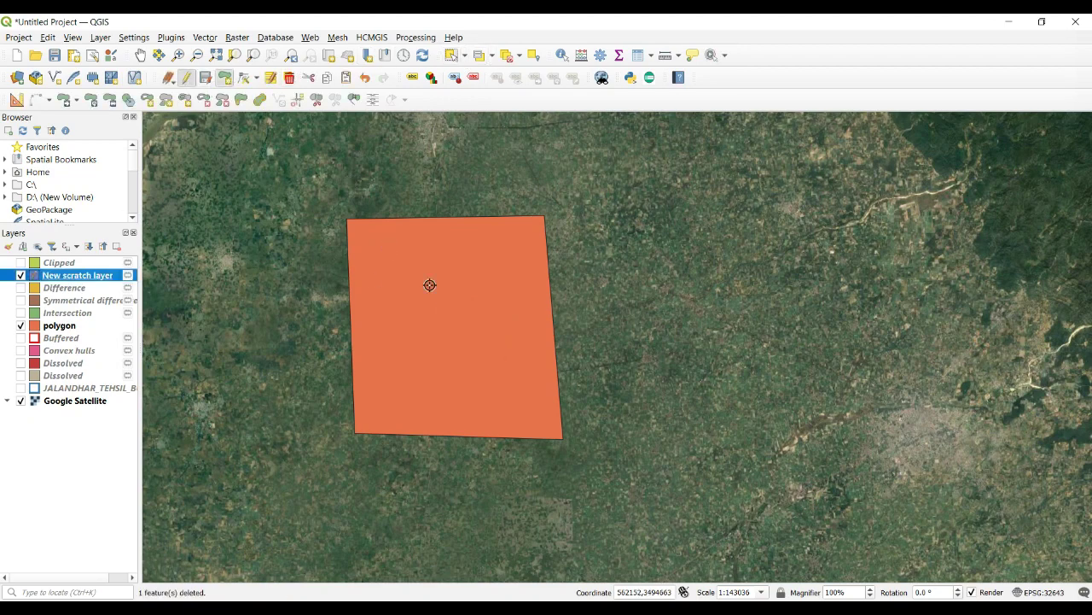
click(686, 281)
click(700, 514)
click(494, 512)
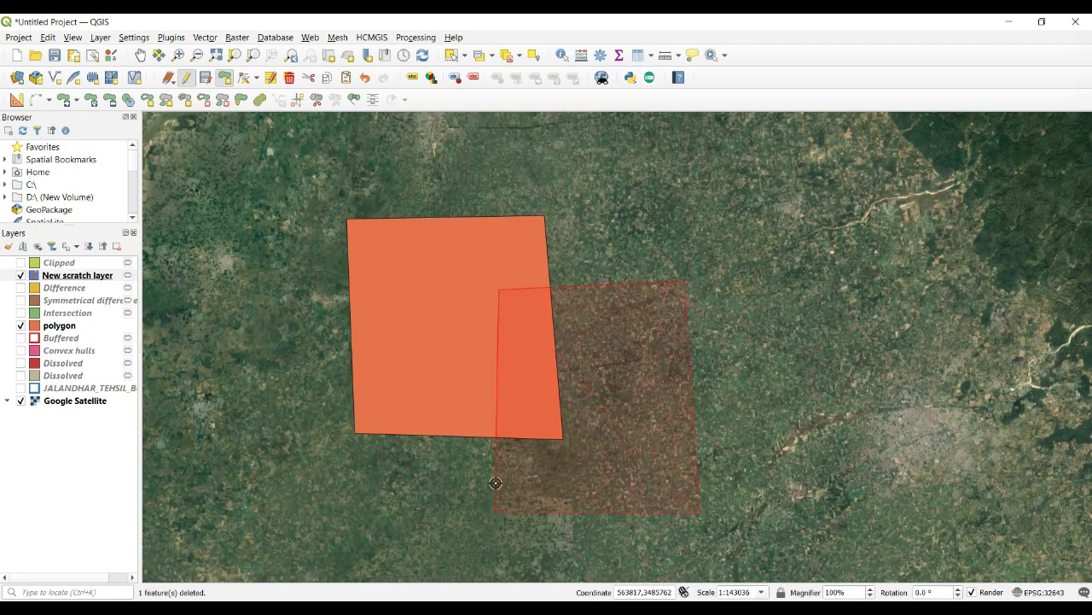
right_click(493, 414)
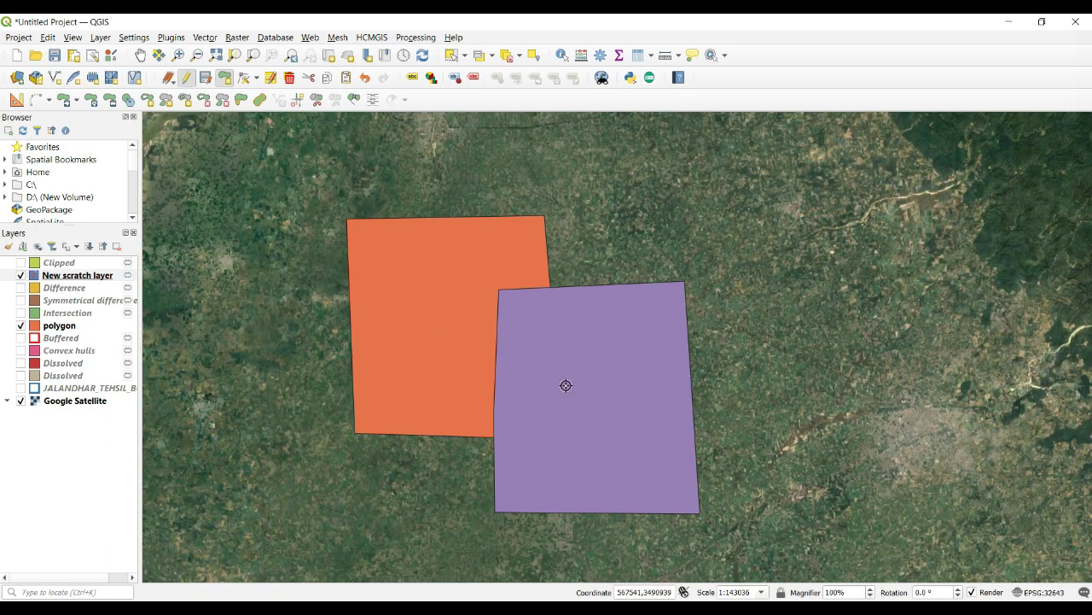
click(92, 280)
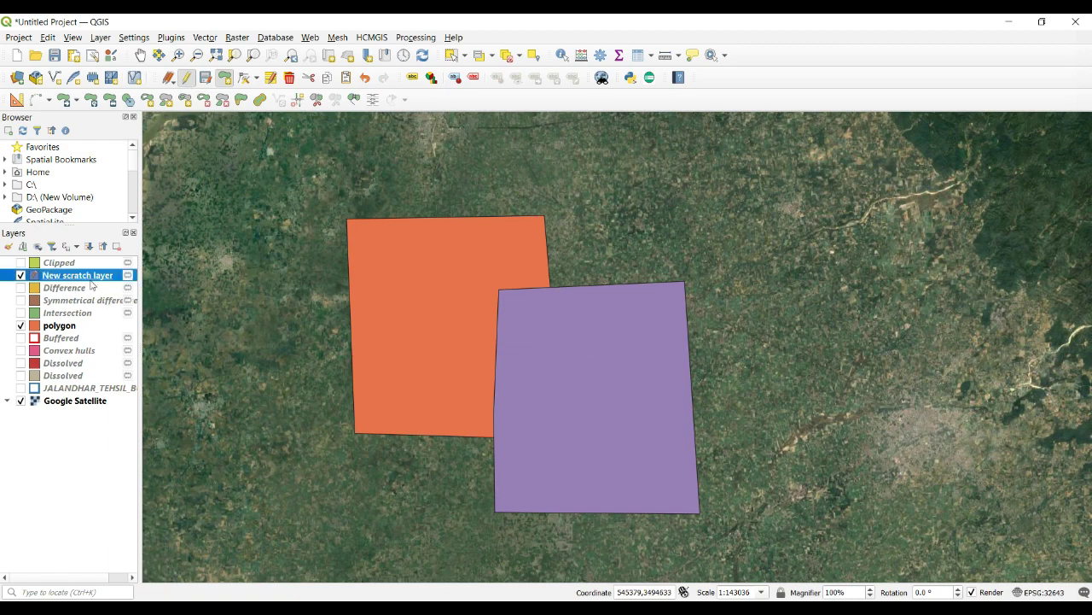
Step: Save and stop editing New scratch layer, and run Union with polygon as input and New scratch layer as overlay, output to a temporary layer
click(186, 77)
key(Return)
click(205, 38)
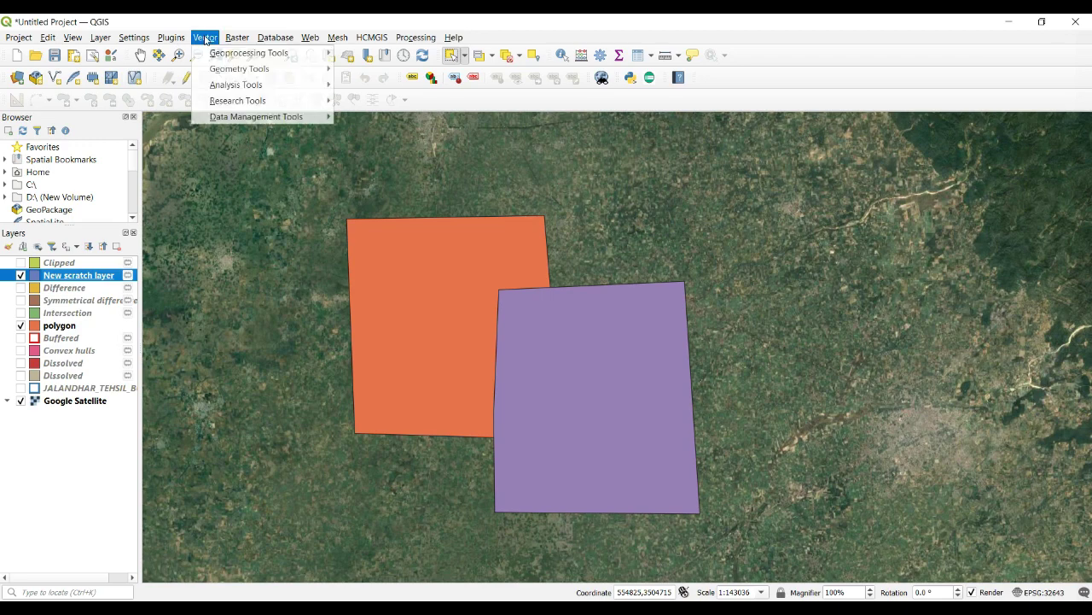
mouse_move(223, 54)
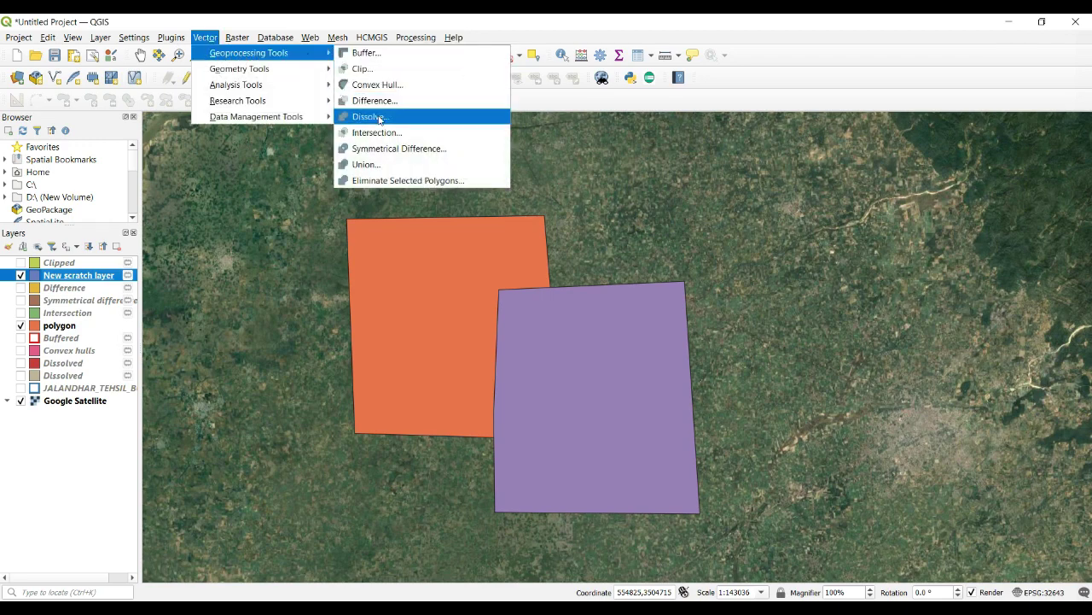
click(381, 164)
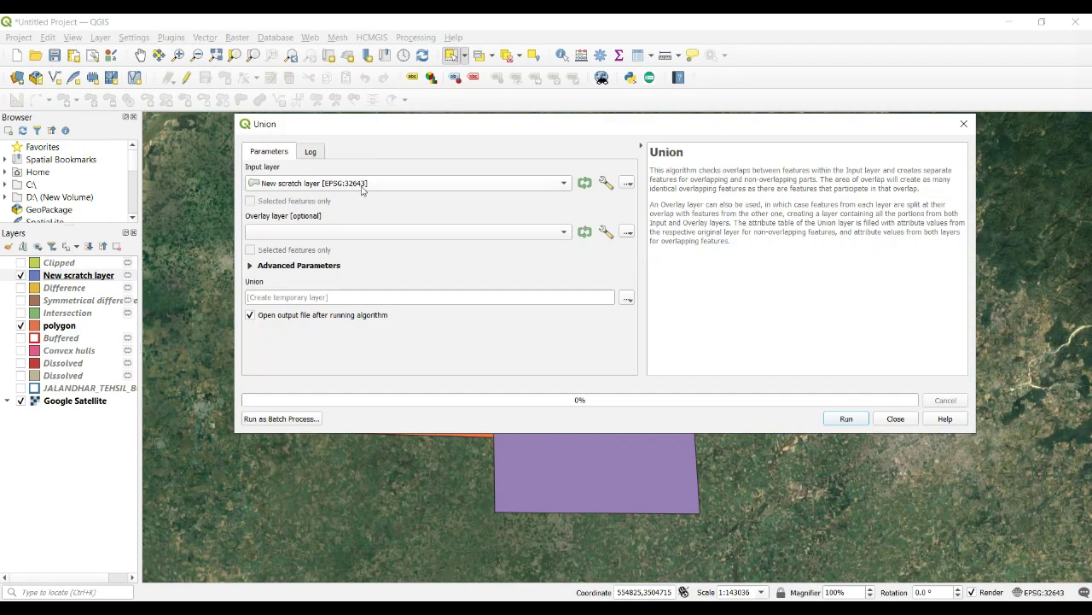
click(367, 183)
click(337, 199)
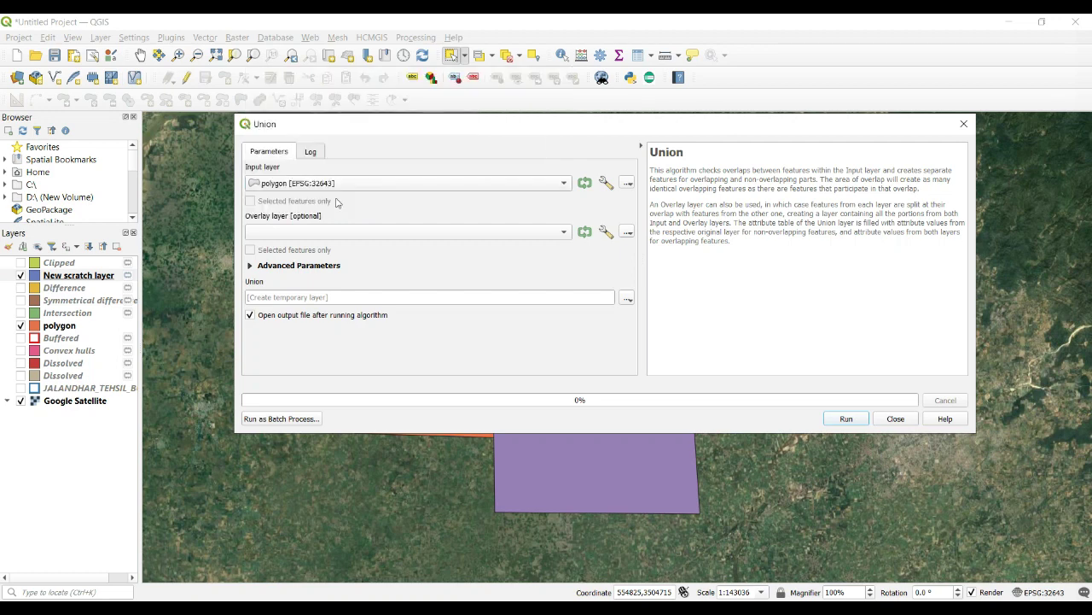
click(366, 233)
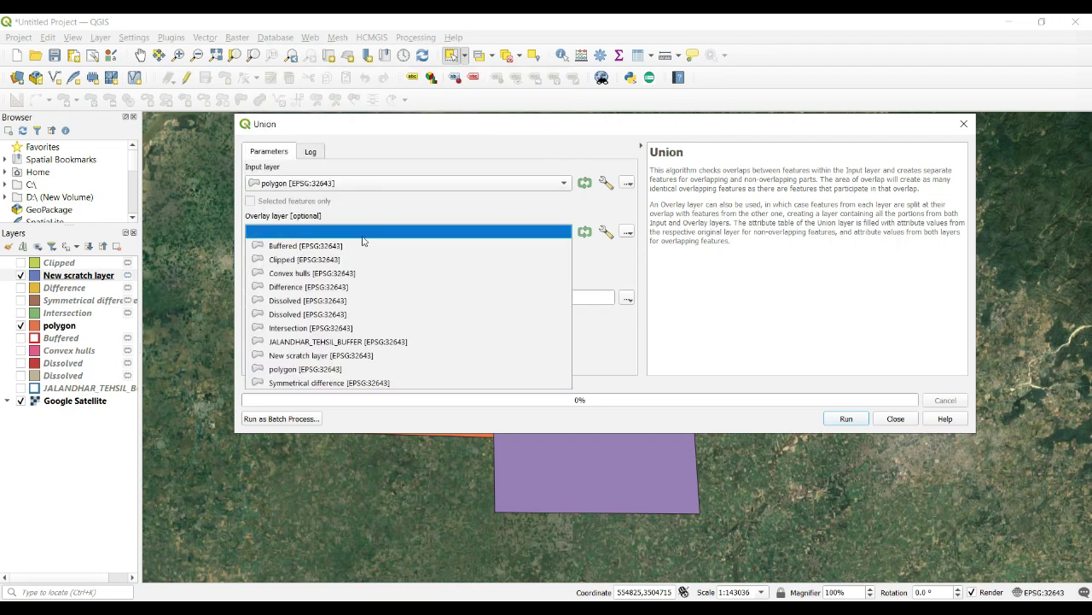
click(353, 356)
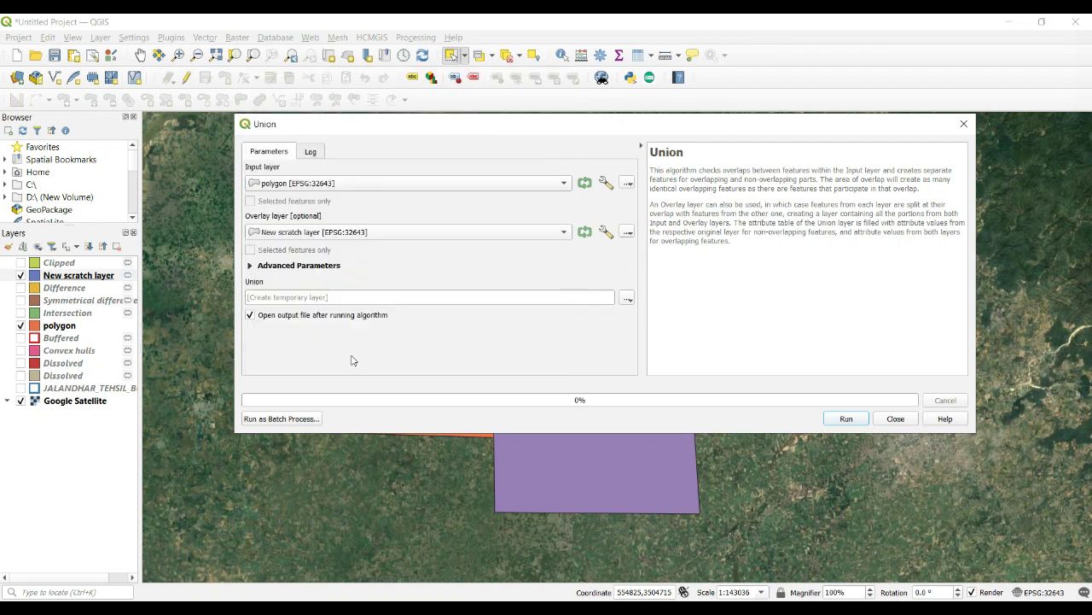
click(858, 419)
click(895, 418)
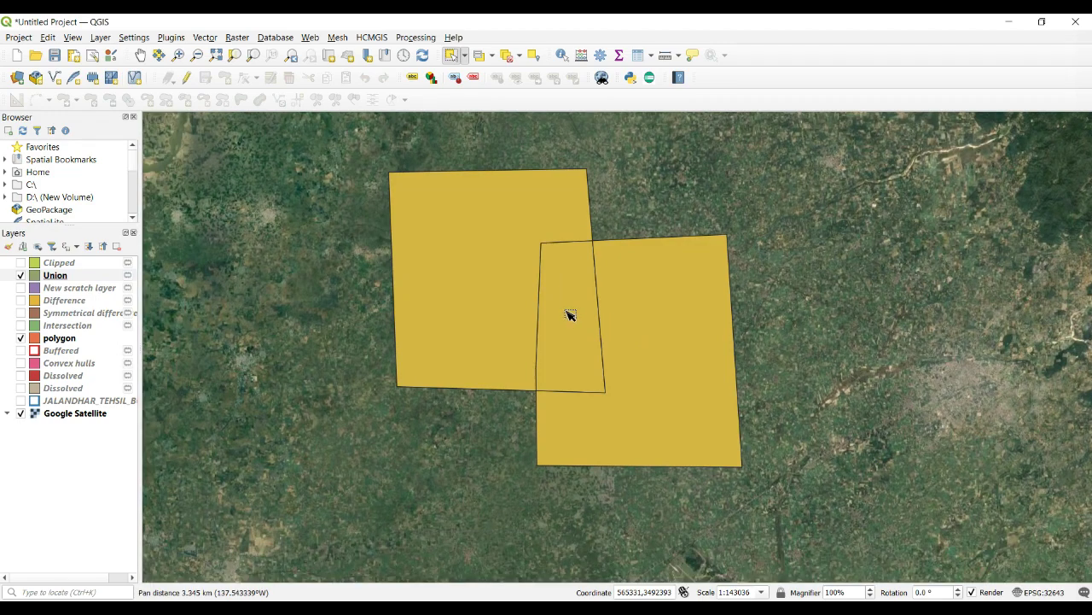
Step: Select the overlap and the two outer parts of the Union layer, singly and together, to examine how the features are split
click(568, 313)
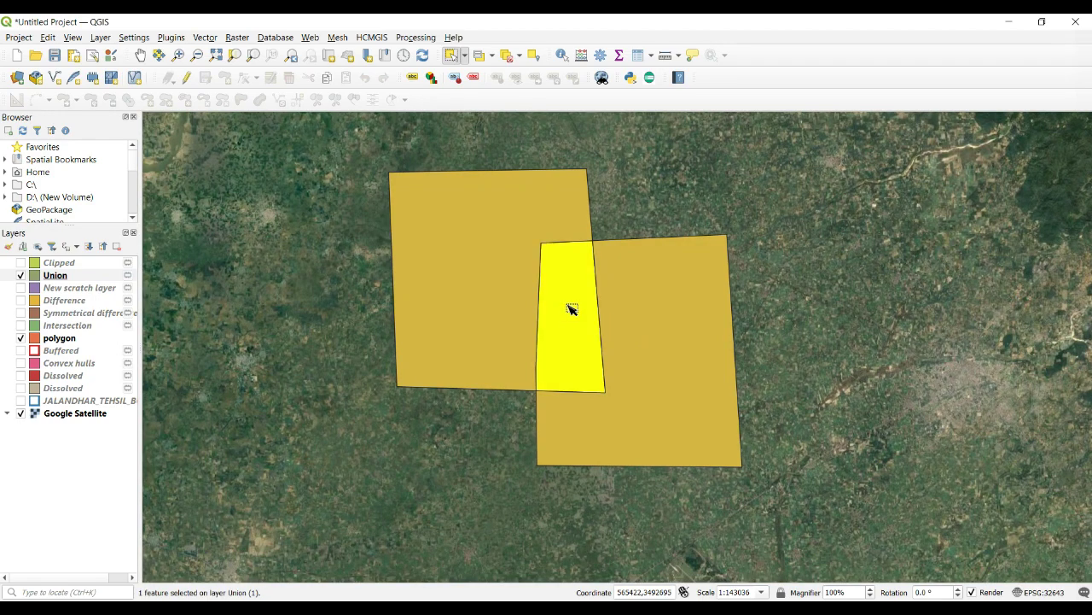
click(434, 226)
click(642, 314)
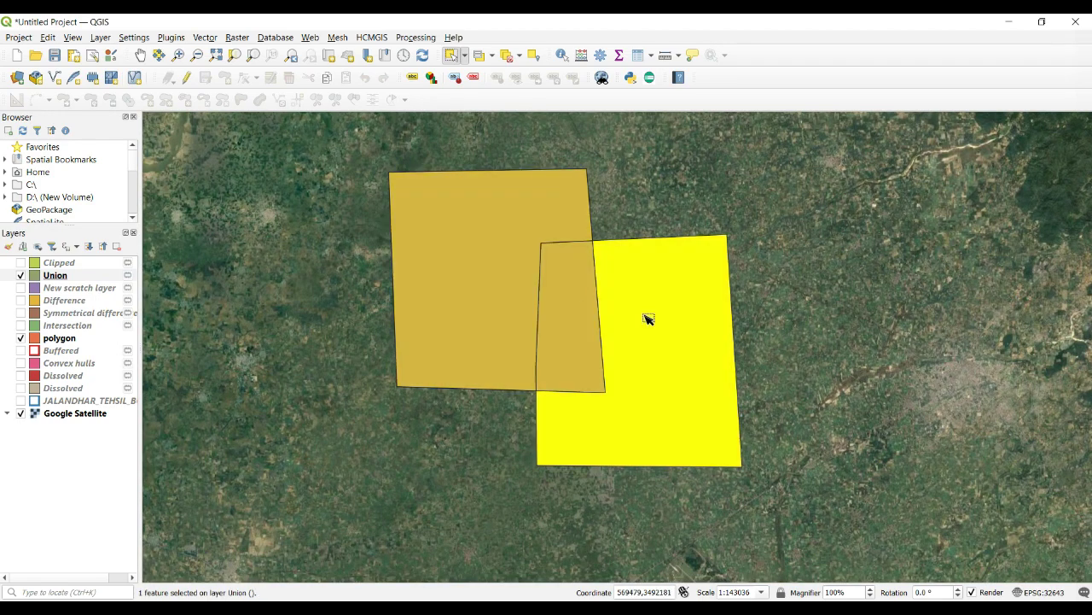
click(463, 265)
drag(529, 281, 675, 348)
click(562, 334)
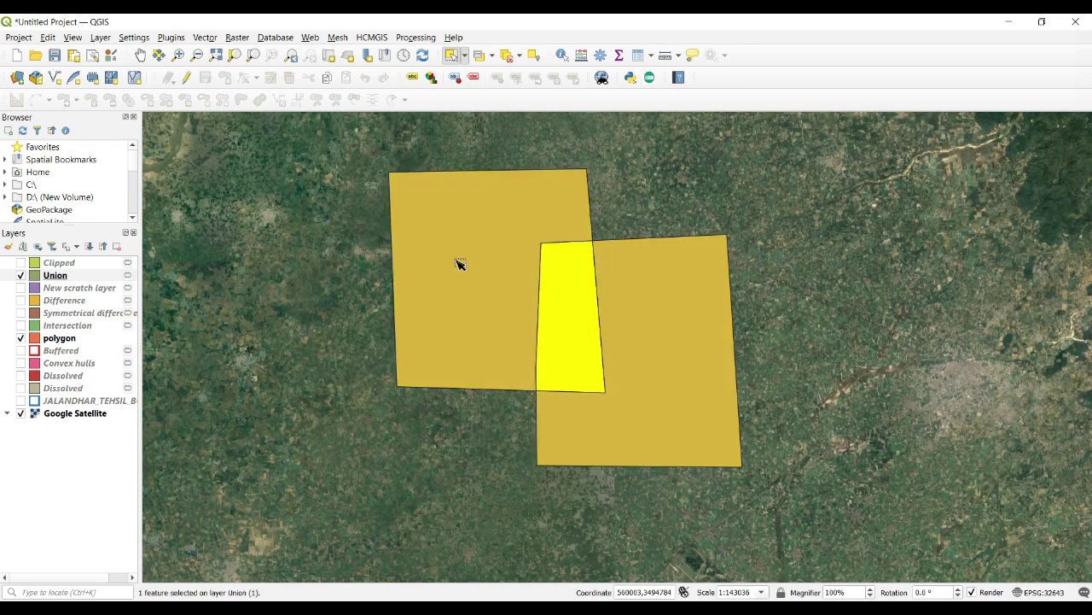
click(460, 264)
click(574, 328)
click(678, 358)
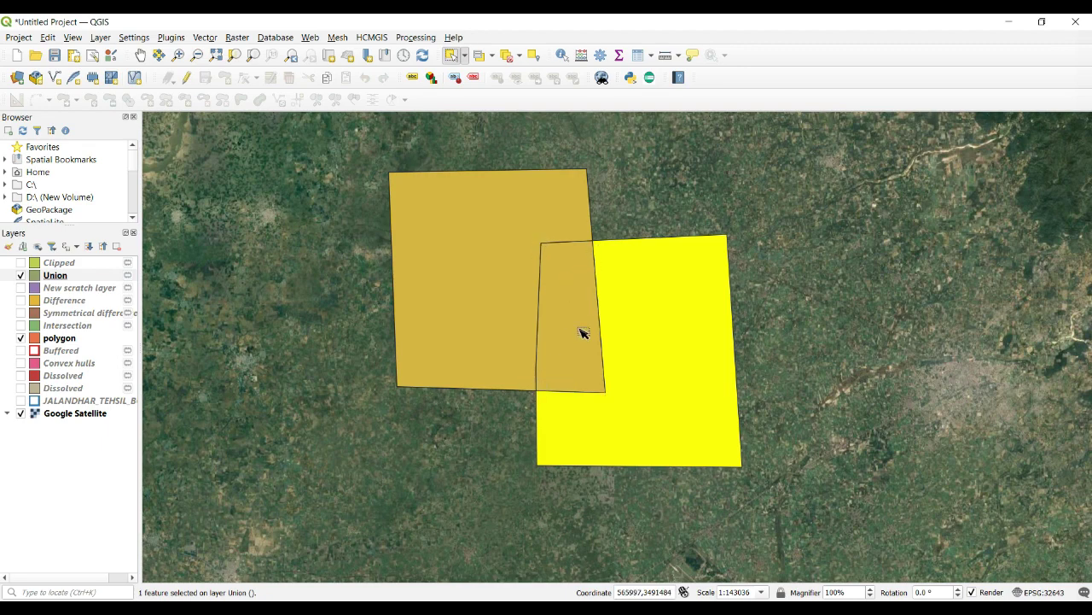
click(576, 335)
click(436, 263)
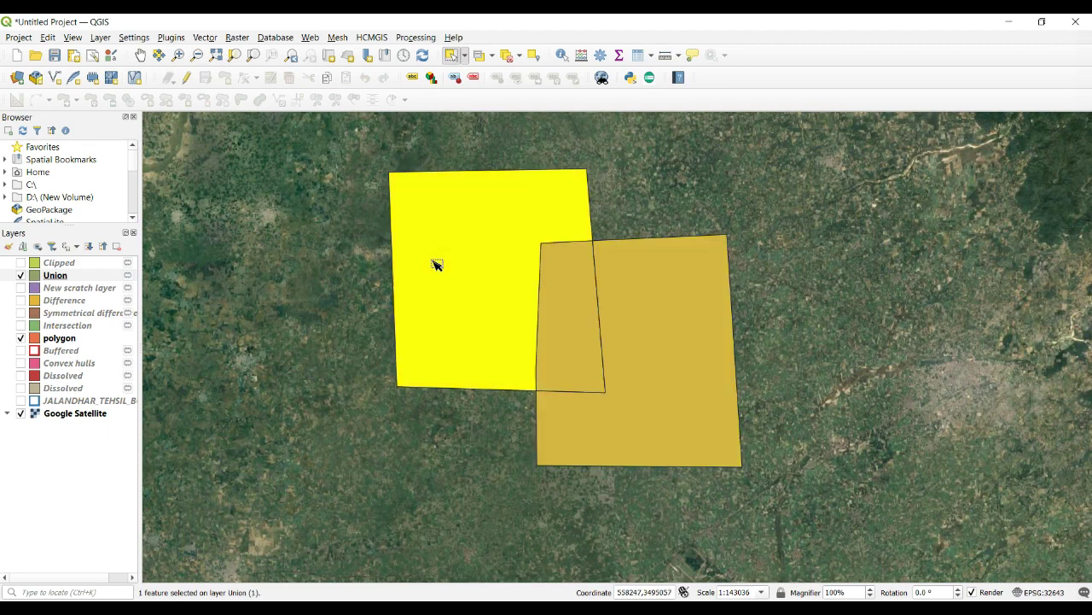
click(654, 357)
drag(444, 281, 674, 336)
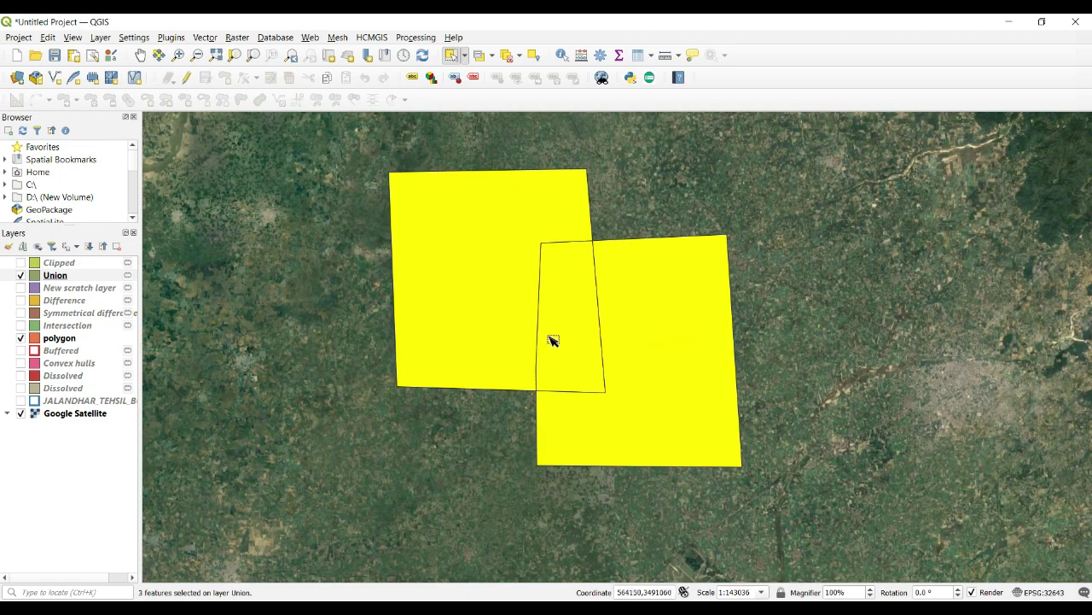
click(478, 248)
Step: Reopen the Union geoprocessing tool to reread its description, and close it without running
click(205, 37)
mouse_move(244, 54)
click(390, 165)
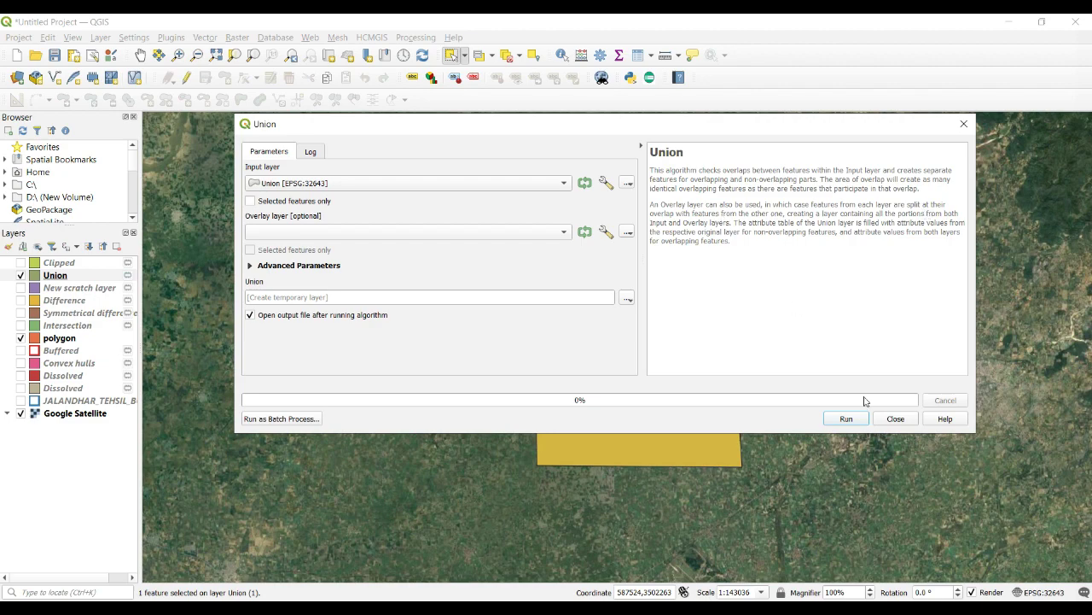
click(894, 418)
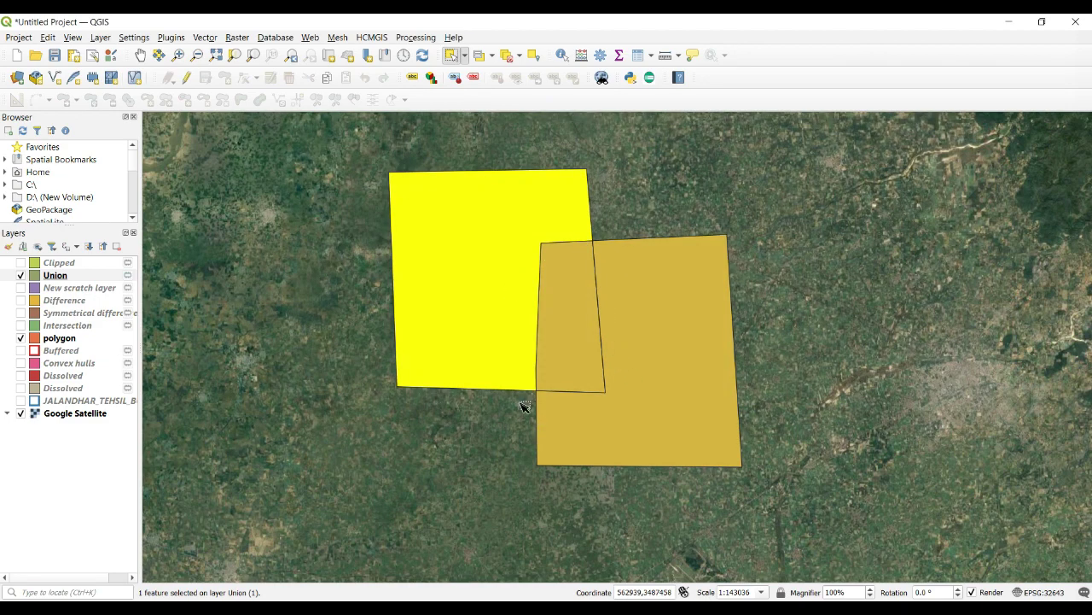
Step: Select the Union layer's pieces one by one again to compare them with the tool's description of overlapping and non-overlapping parts
click(565, 347)
click(507, 322)
click(563, 341)
click(646, 380)
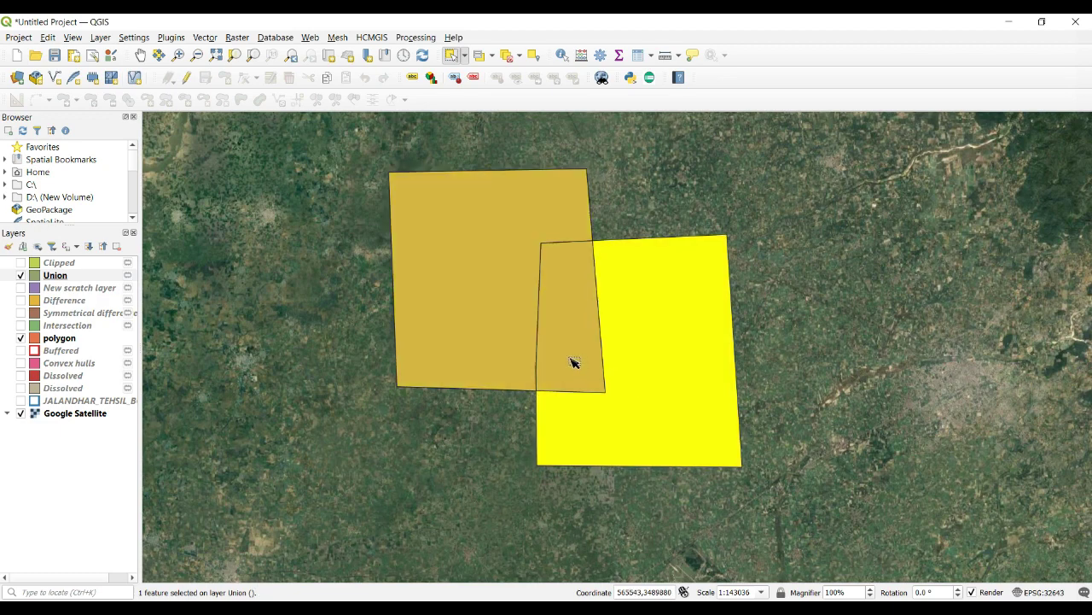
click(575, 363)
click(527, 300)
click(562, 321)
click(645, 347)
click(561, 335)
click(524, 310)
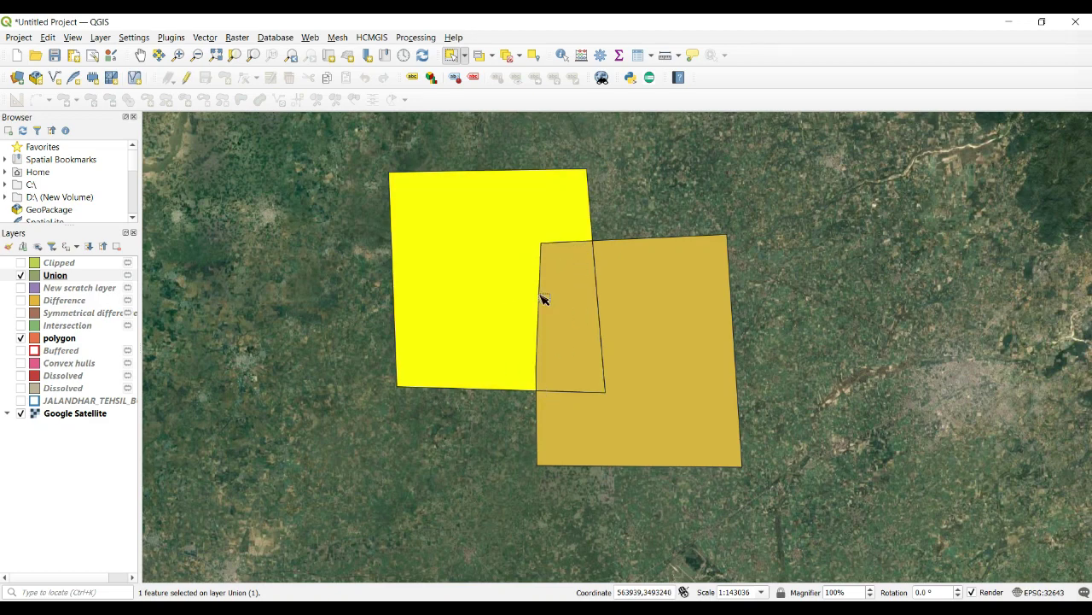
click(564, 346)
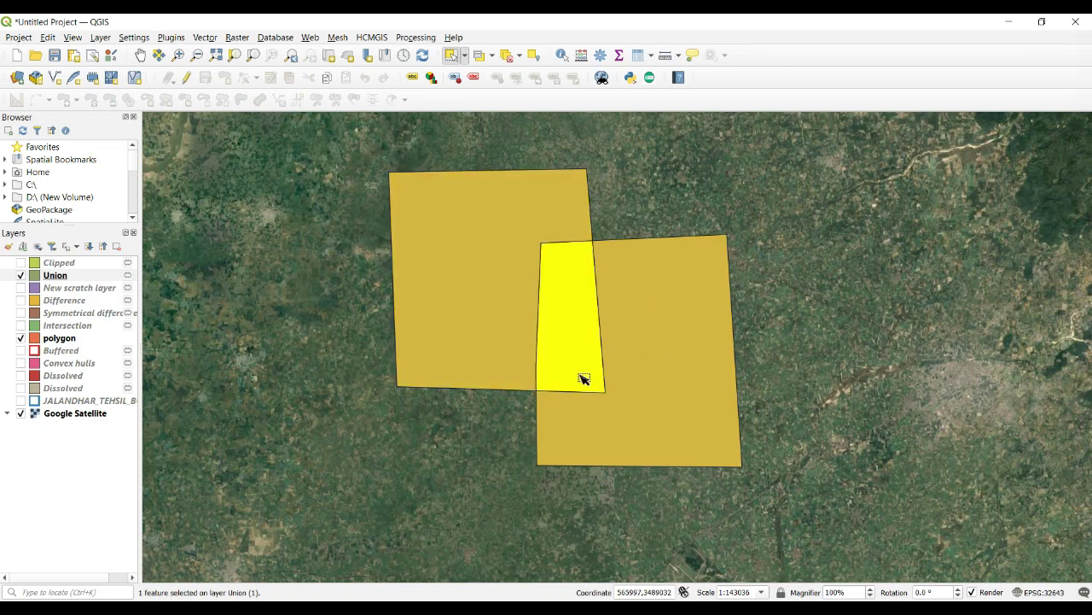
click(497, 324)
click(649, 374)
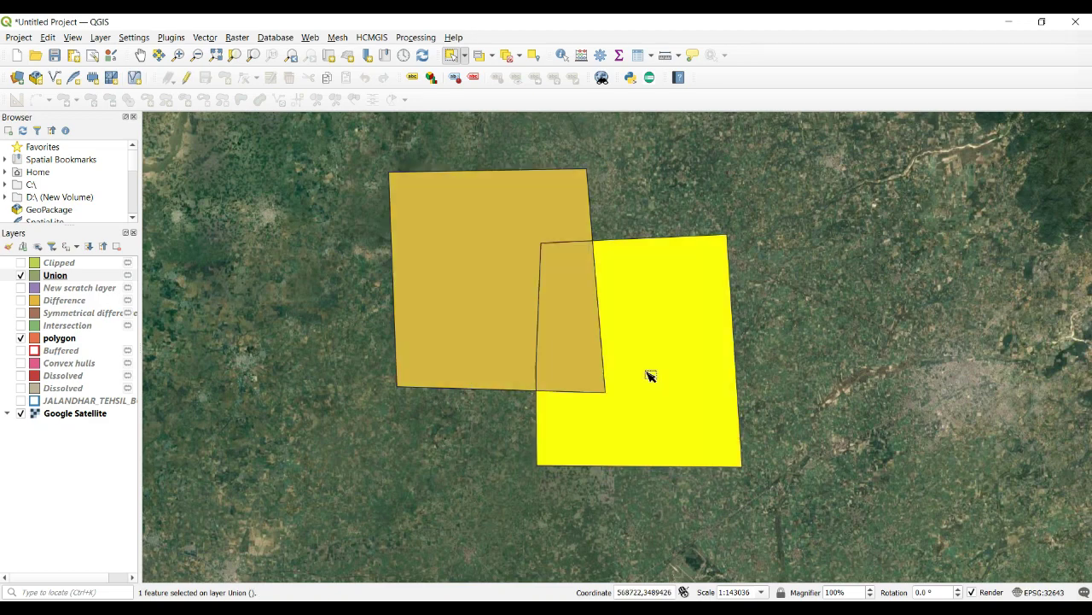
click(597, 348)
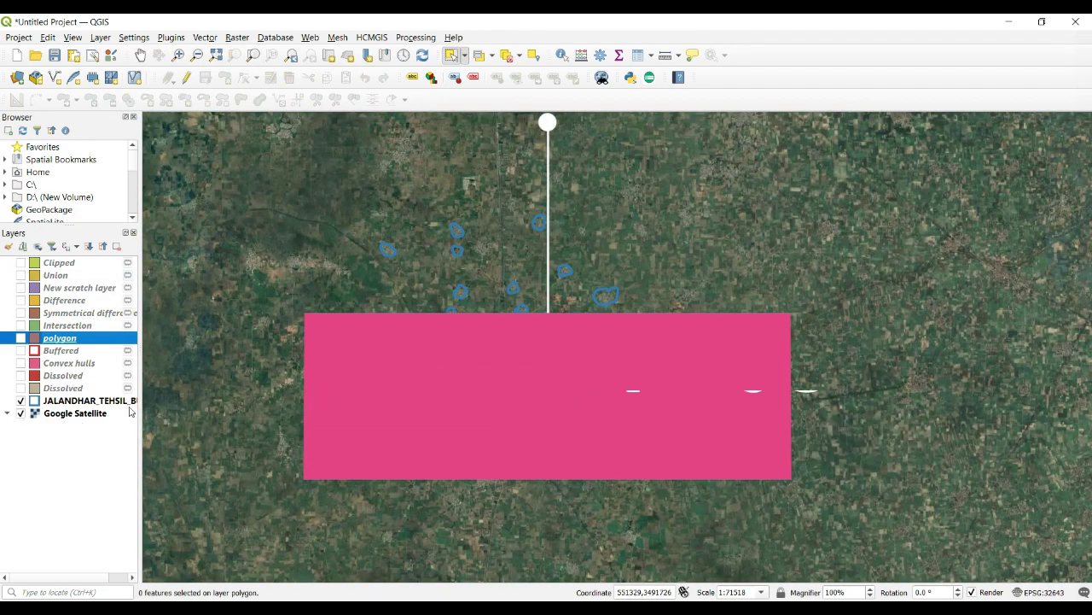
Step: Open the Eliminate Selected Polygons tool to read its description and parameters, and close it without running
scroll(421, 253, up, 1)
drag(490, 373, 485, 356)
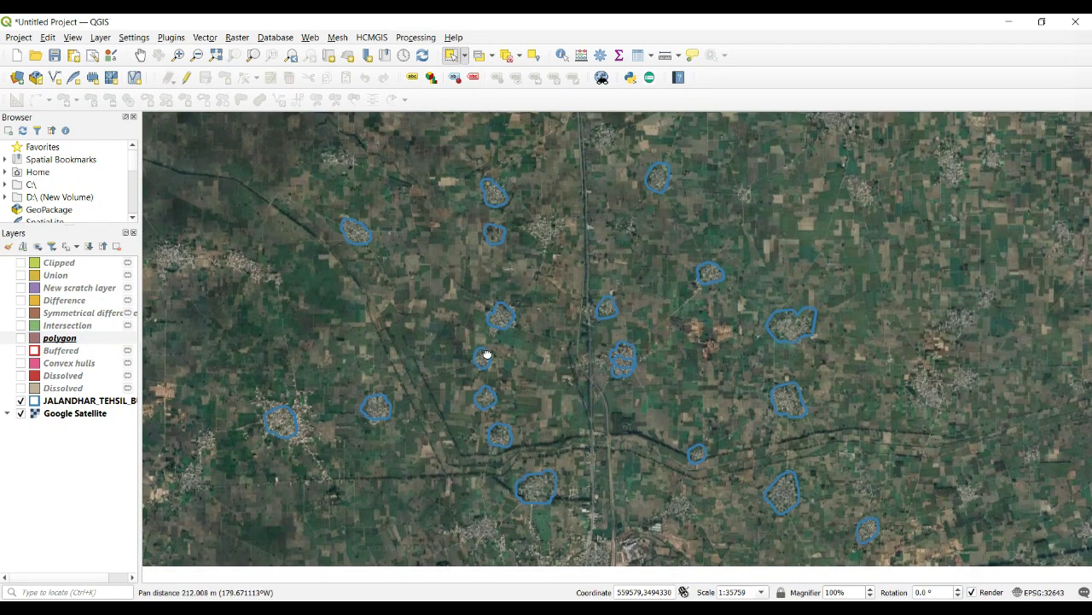
click(205, 39)
mouse_move(256, 53)
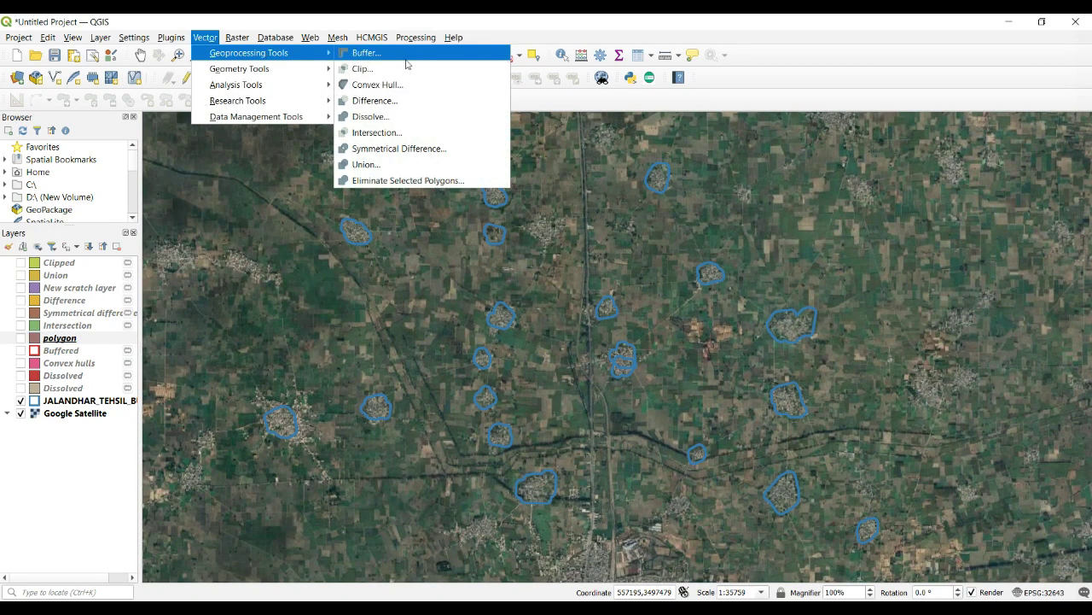
click(414, 181)
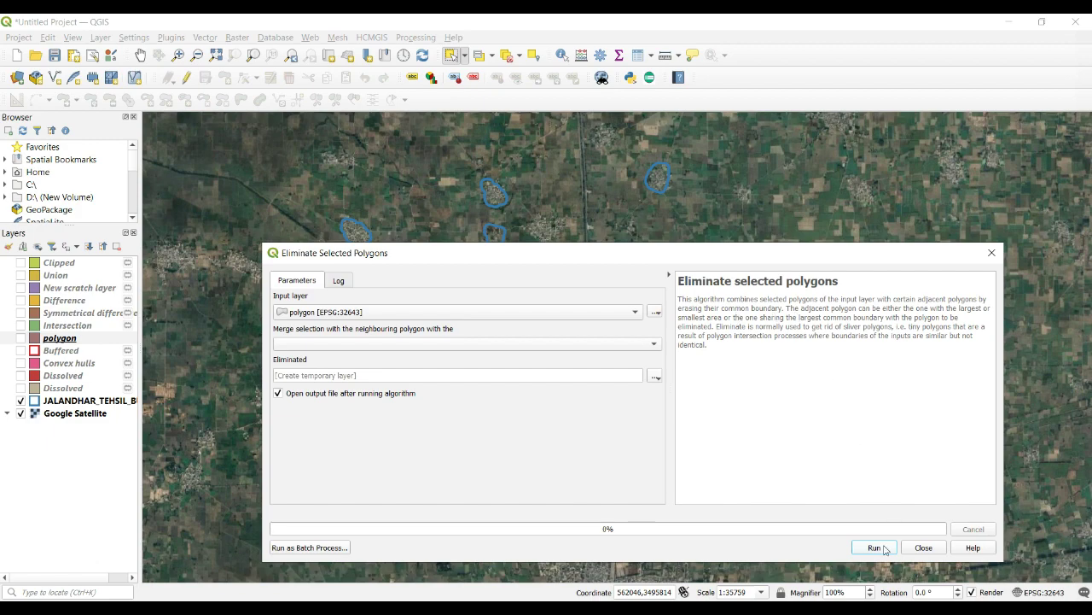
click(923, 547)
Step: Select the upper of the two overlapping village polygons beside the railway in JALANDHAR_TEHSIL_BUFFER
scroll(622, 365, up, 1)
scroll(622, 365, up, 1)
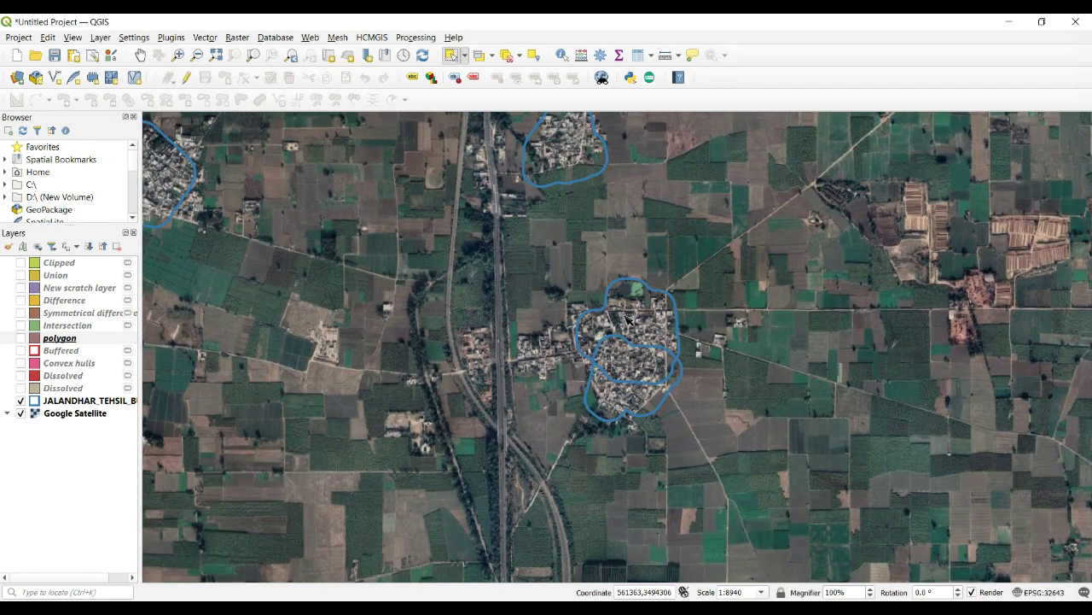
click(93, 401)
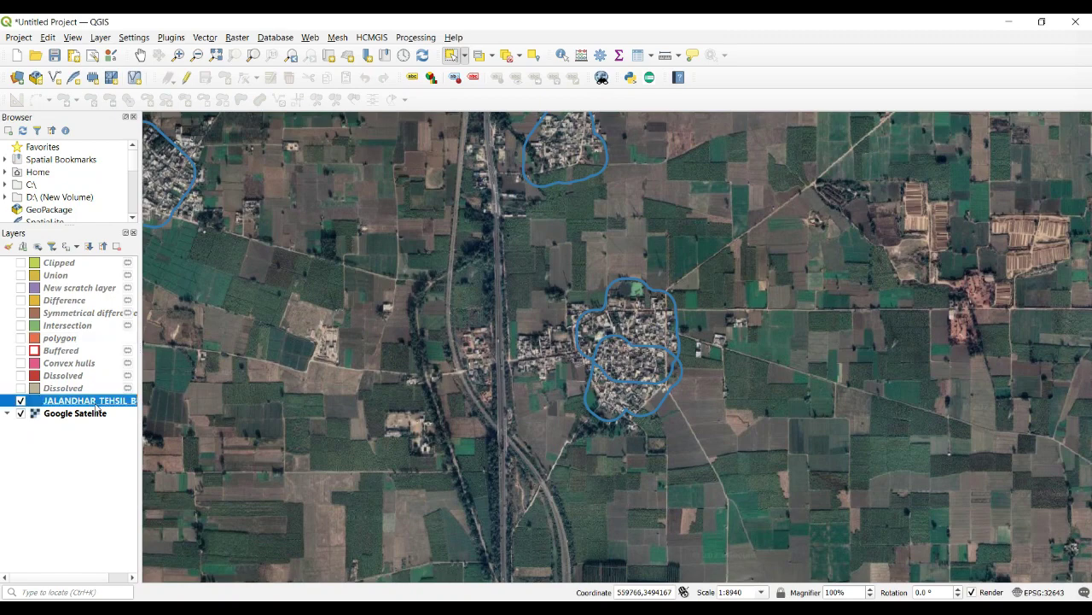
click(646, 318)
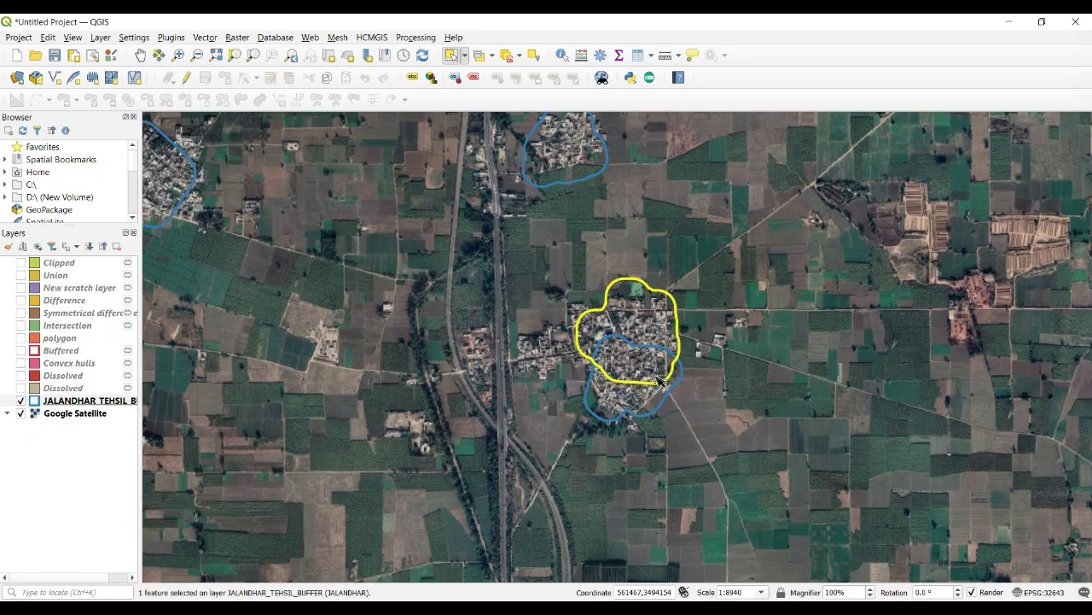
Step: Run Eliminate Selected Polygons on JALANDHAR_TEHSIL_BUFFER, merging the selection with the neighbour of Largest Common Boundary into a temporary layer
click(220, 35)
mouse_move(236, 58)
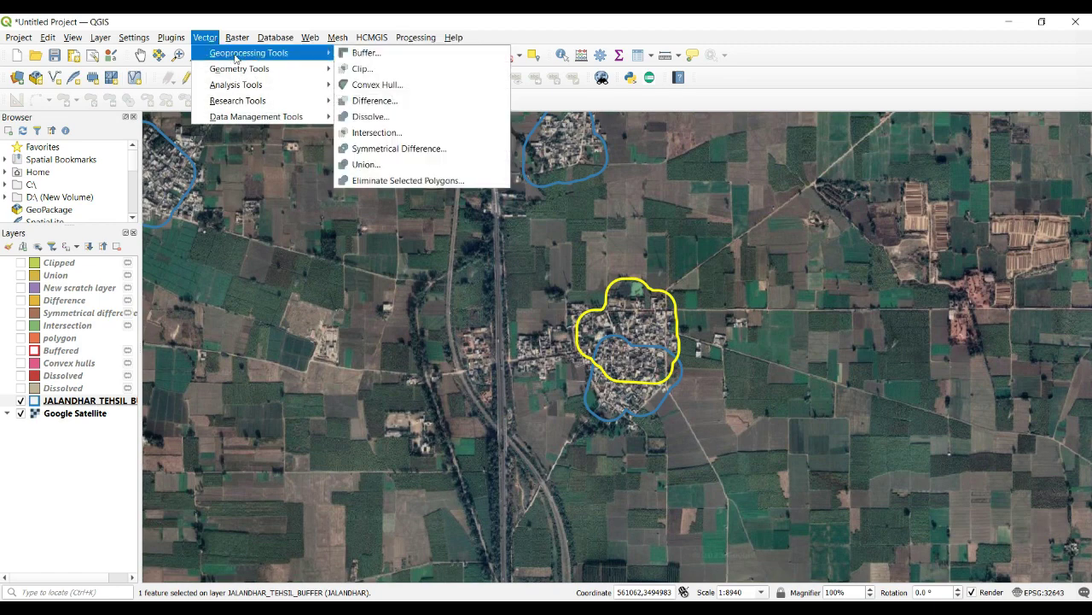
click(408, 181)
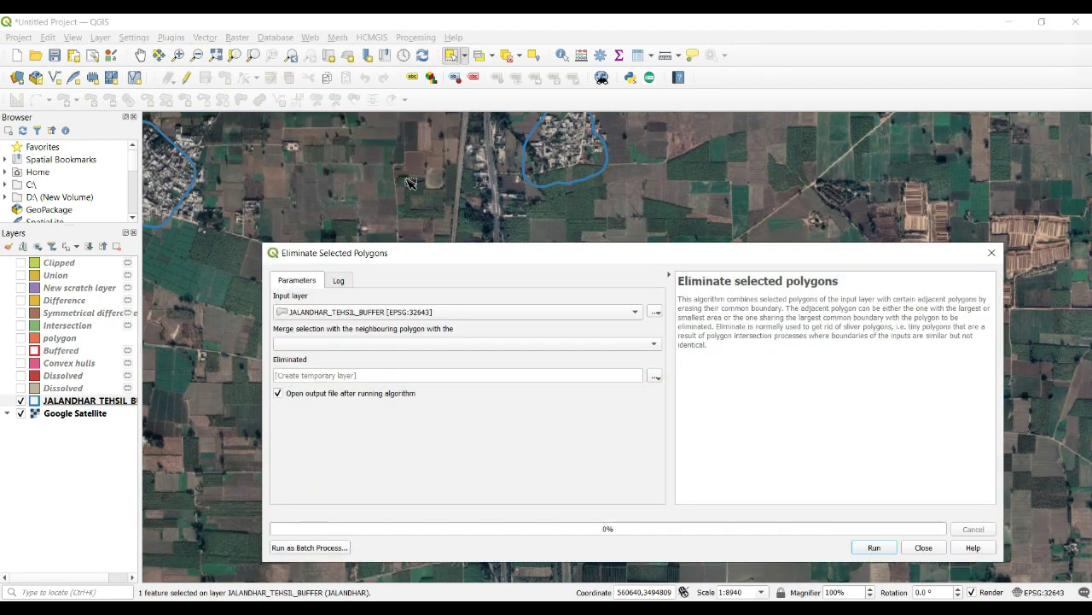
drag(629, 247, 596, 199)
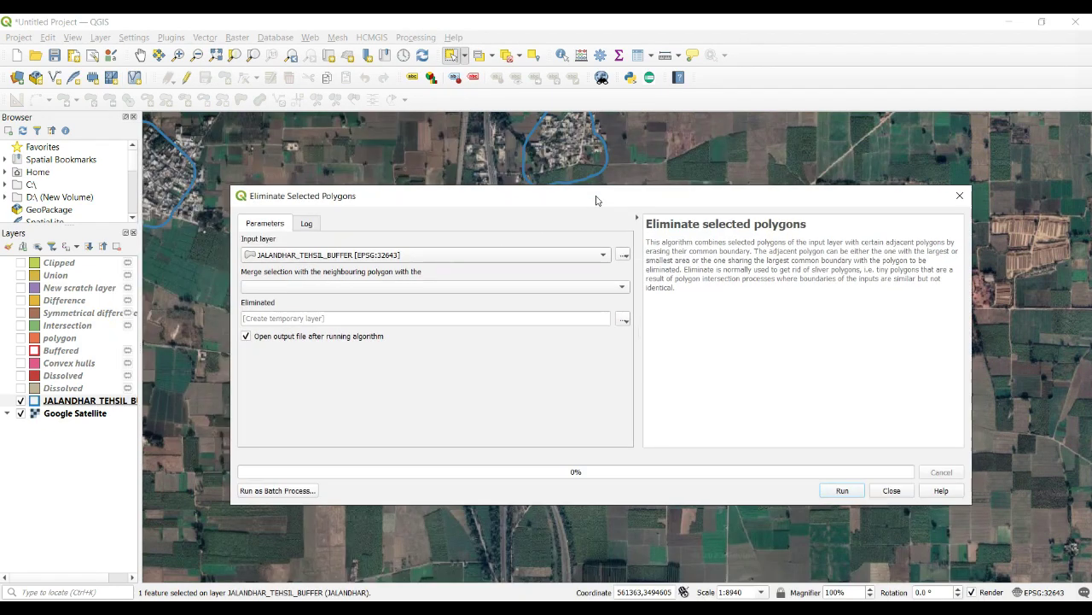
click(366, 288)
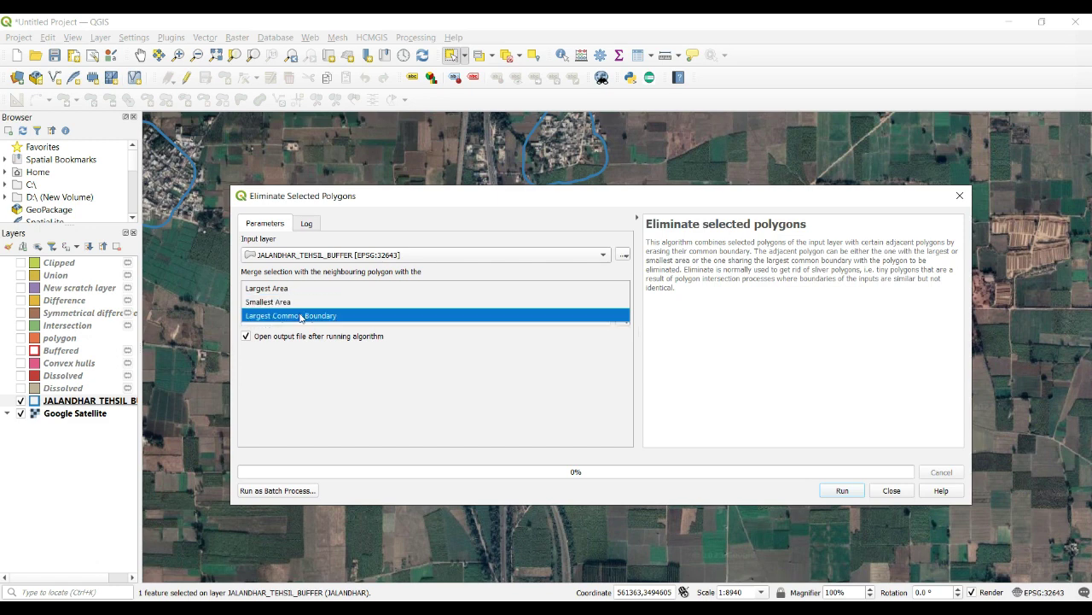
click(303, 316)
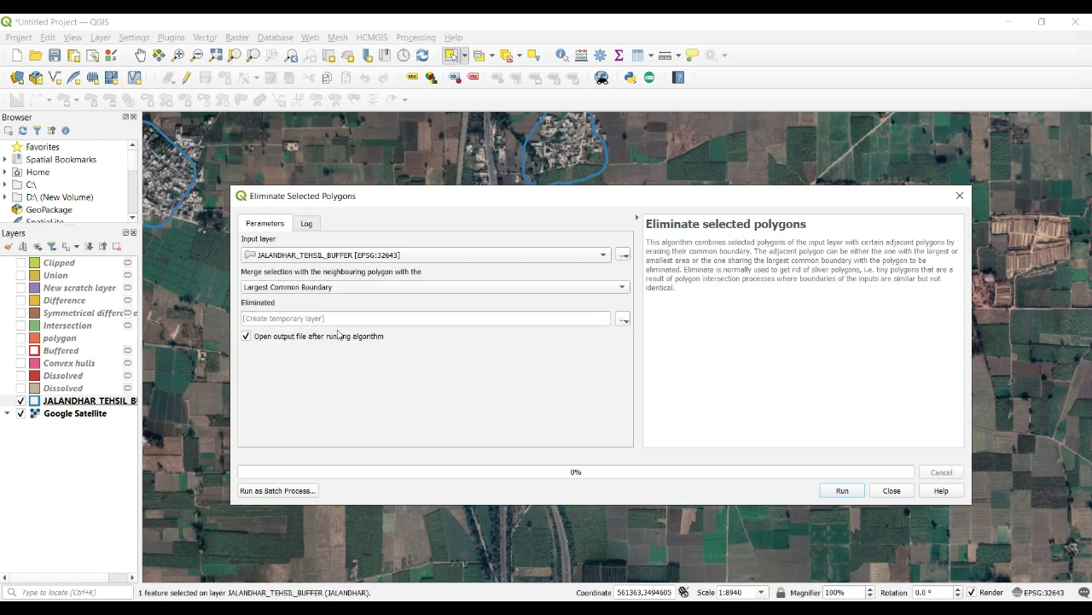
click(845, 491)
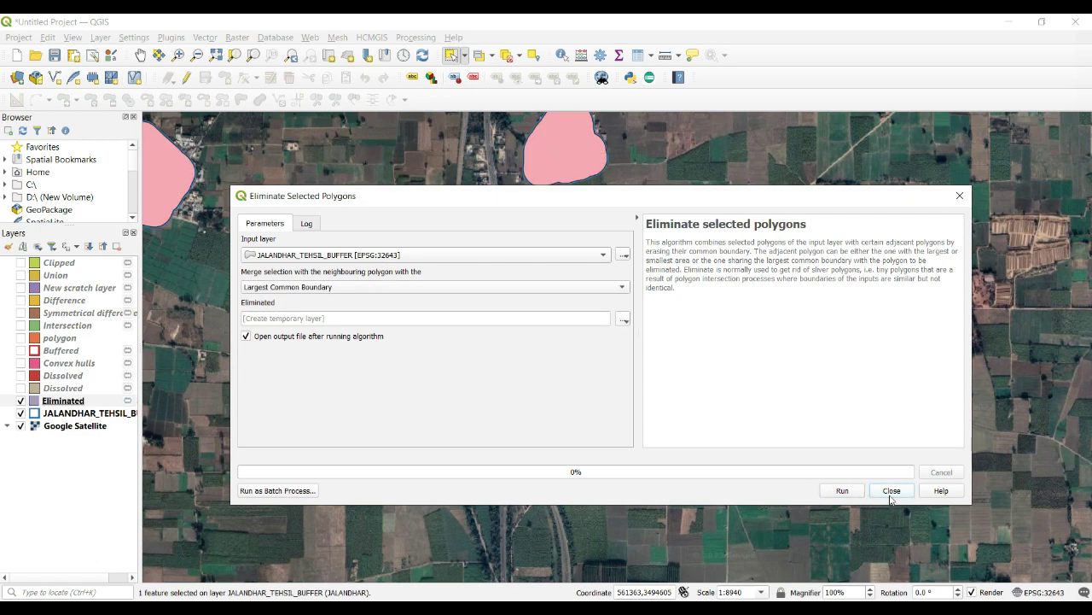
click(891, 490)
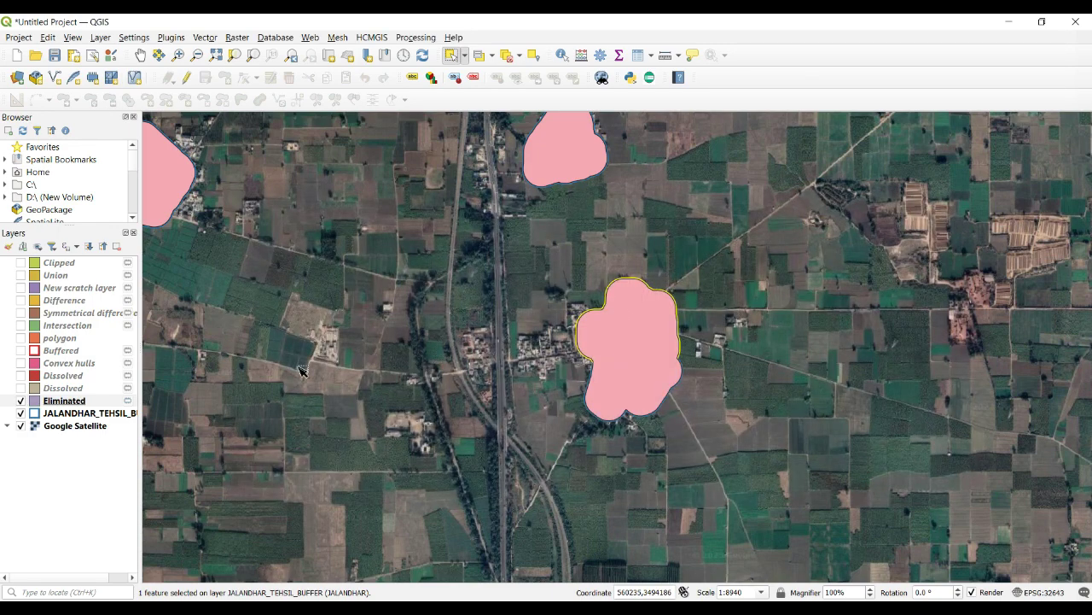
Step: Switch the Eliminated layer's visibility off and on repeatedly to compare the merged polygon with the original overlapping ones, leaving it hidden
click(20, 401)
click(20, 400)
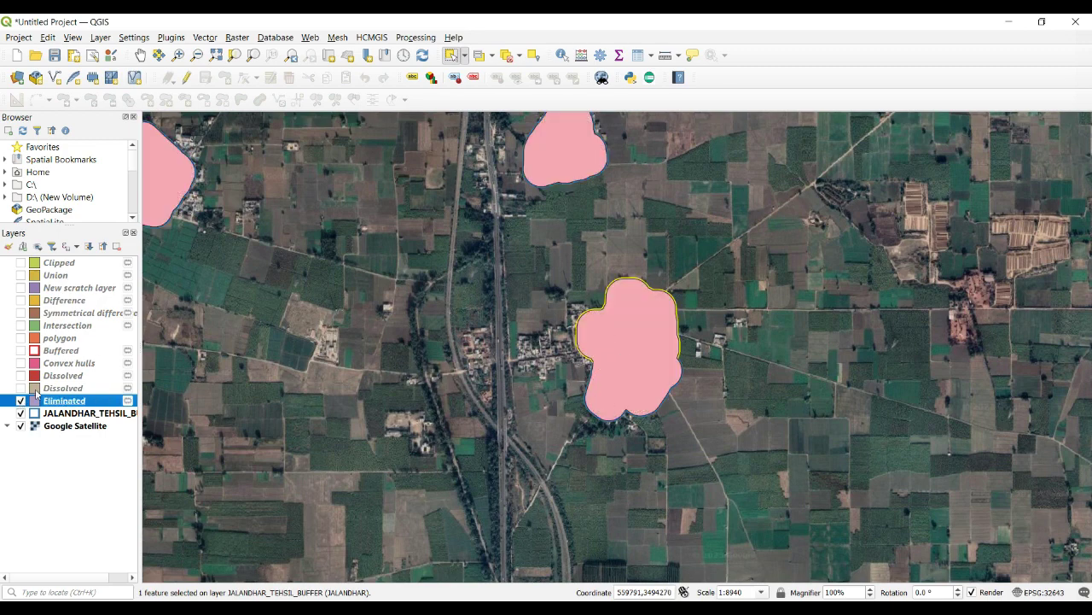
click(21, 400)
click(21, 400)
click(21, 400)
click(21, 401)
click(20, 401)
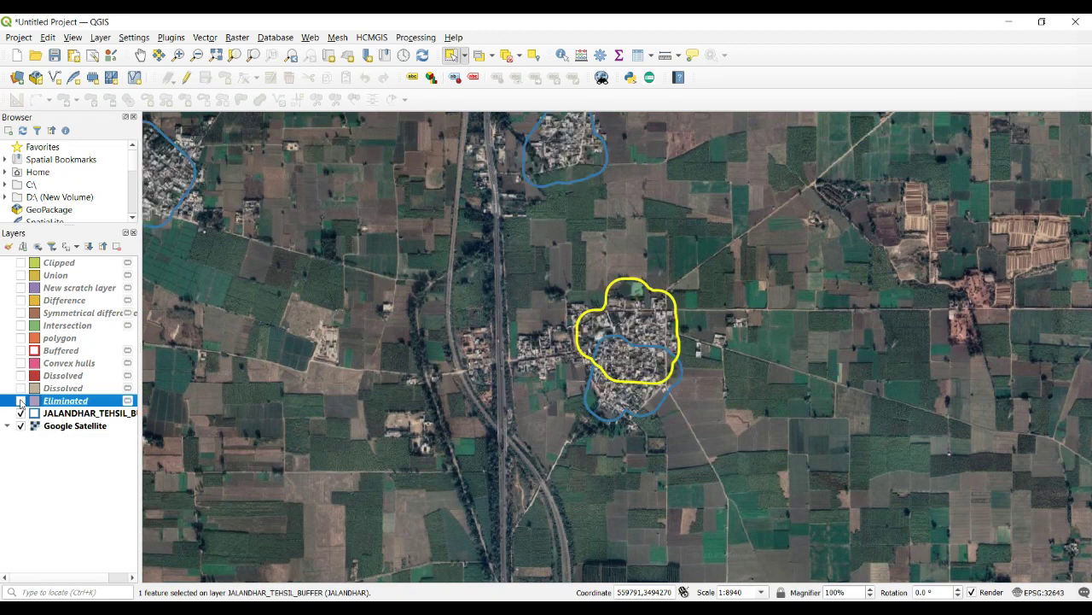
click(21, 400)
click(20, 401)
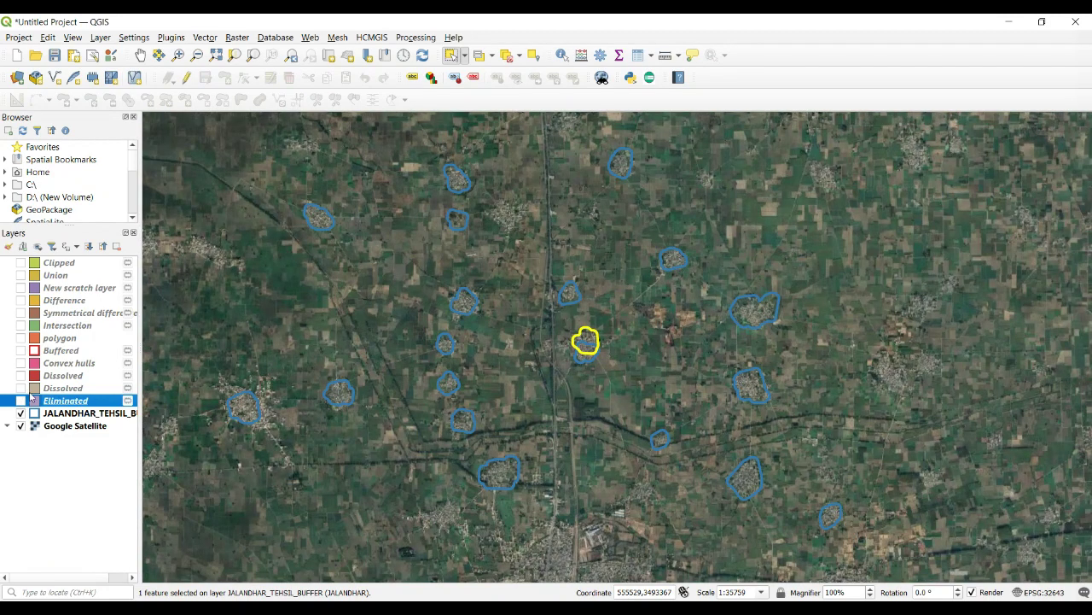
Step: Hide the JALANDHAR_TEHSIL_BUFFER layer, make Eliminated the active layer, and bring up the list of vector geoprocessing tools
click(627, 355)
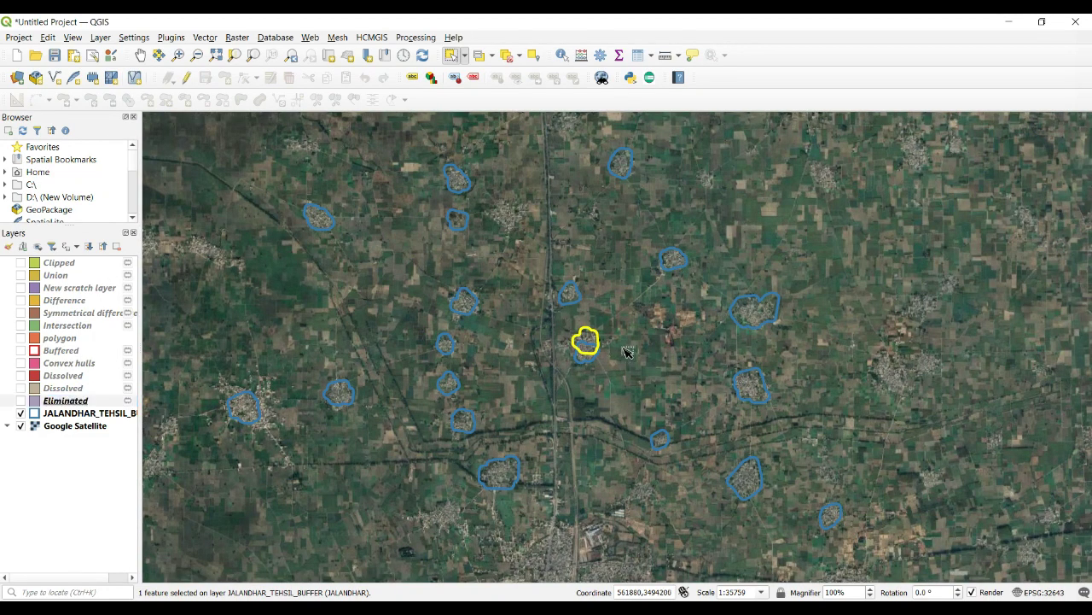
click(21, 413)
click(65, 400)
click(205, 37)
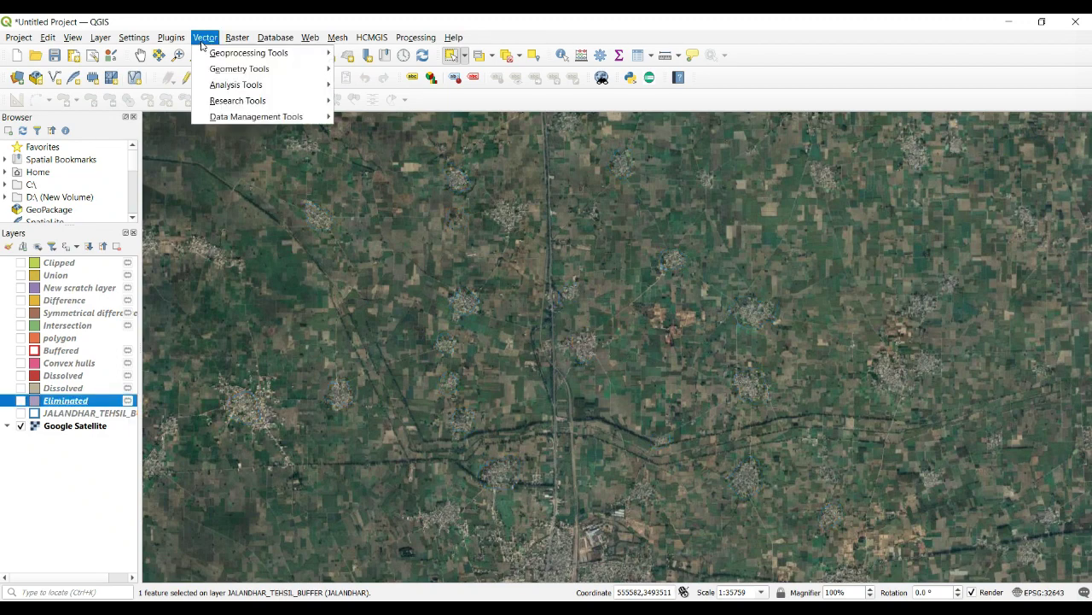
mouse_move(217, 53)
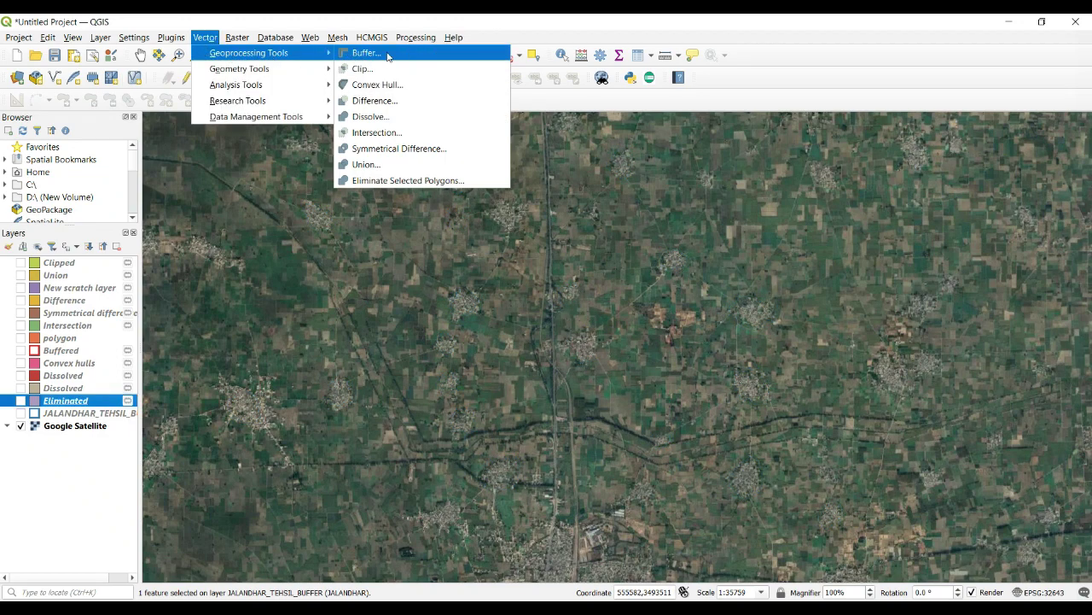